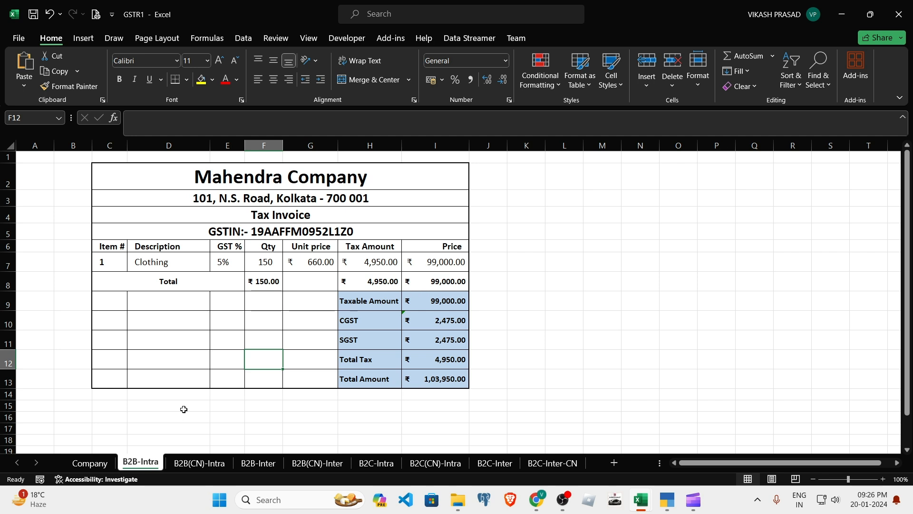
Step: Review the B2B intra-state and inter-state tax invoices and their matching credit notes across the workbook's B2B sheets
left_click_drag(270, 173, 271, 338)
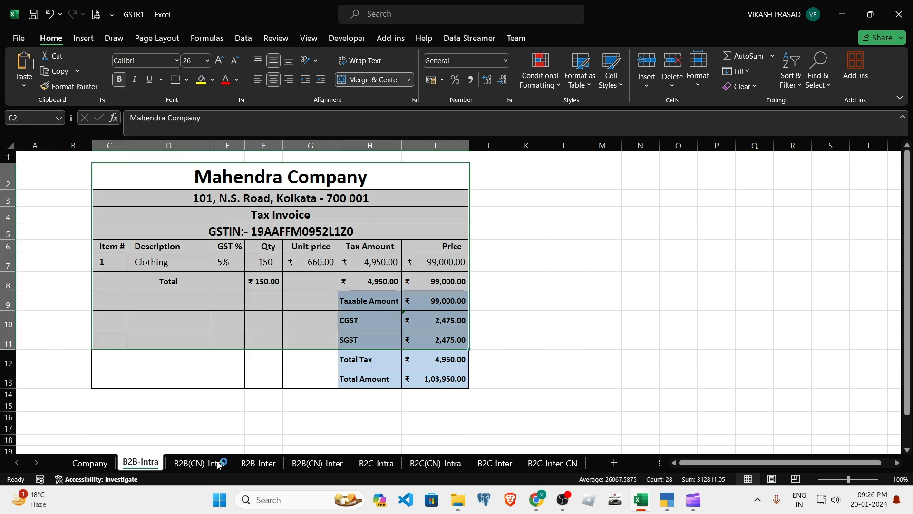
key("ctrl+Page_Down")
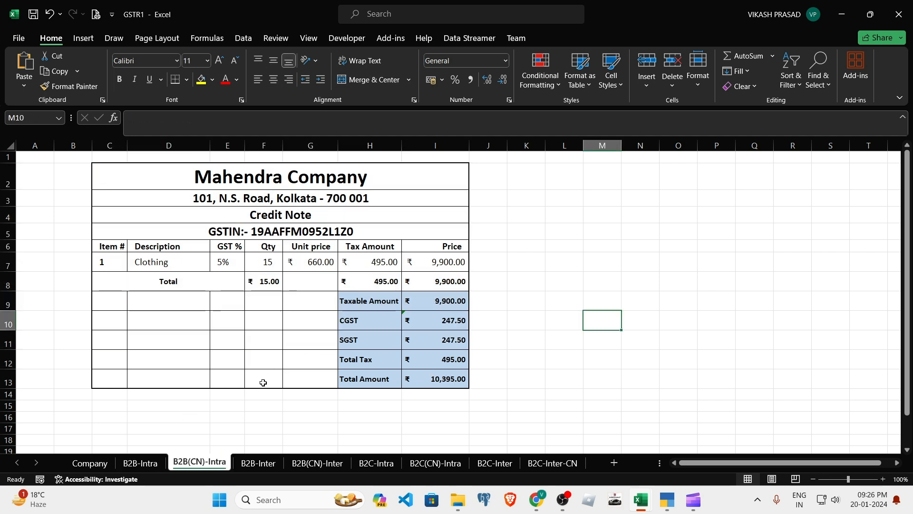
left_click(260, 462)
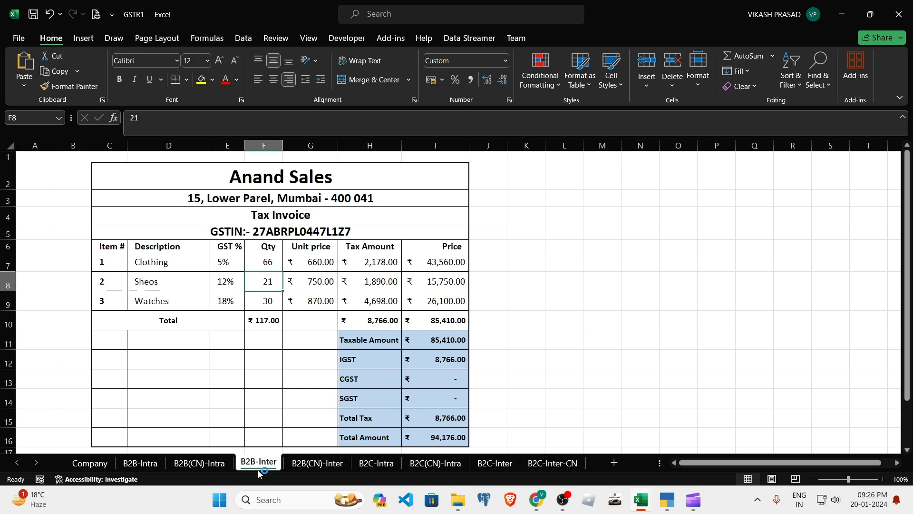
left_click_drag(281, 179, 316, 443)
left_click(314, 379)
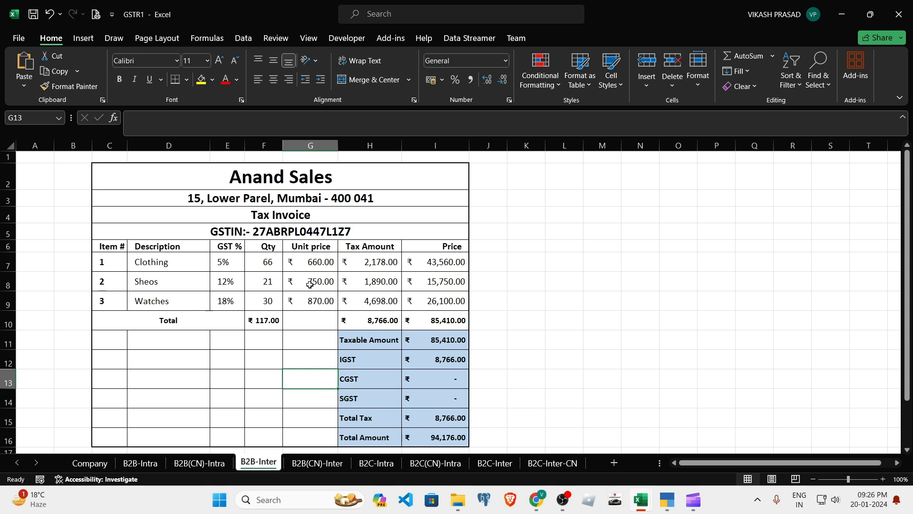
left_click(317, 463)
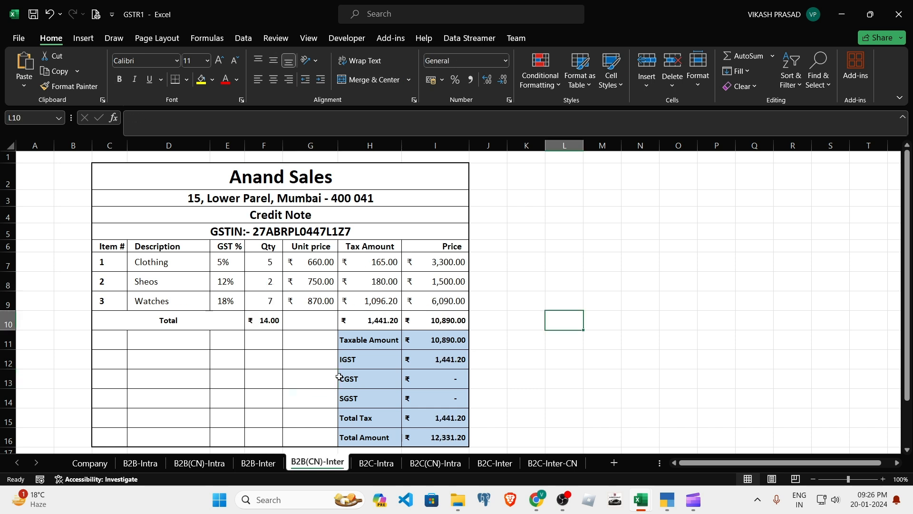
left_click(333, 302)
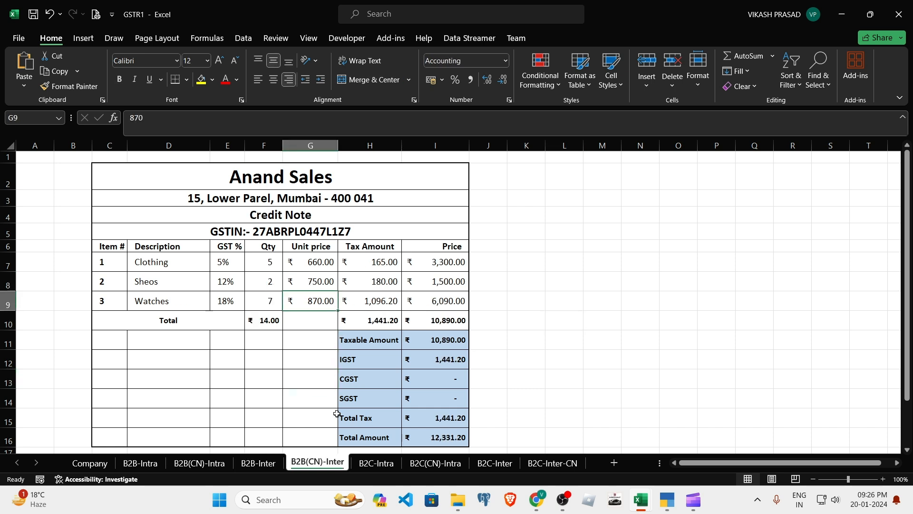
left_click(669, 283)
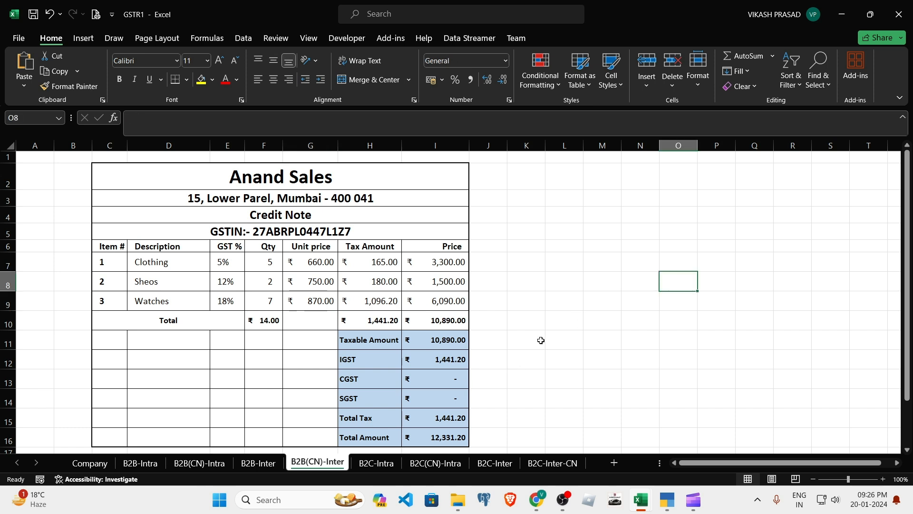
left_click(573, 333)
Step: Examine the Raj Electricals tax invoice on the B2C-Intra sheet and the credit note on the B2C(CN)-Intra sheet
left_click(375, 463)
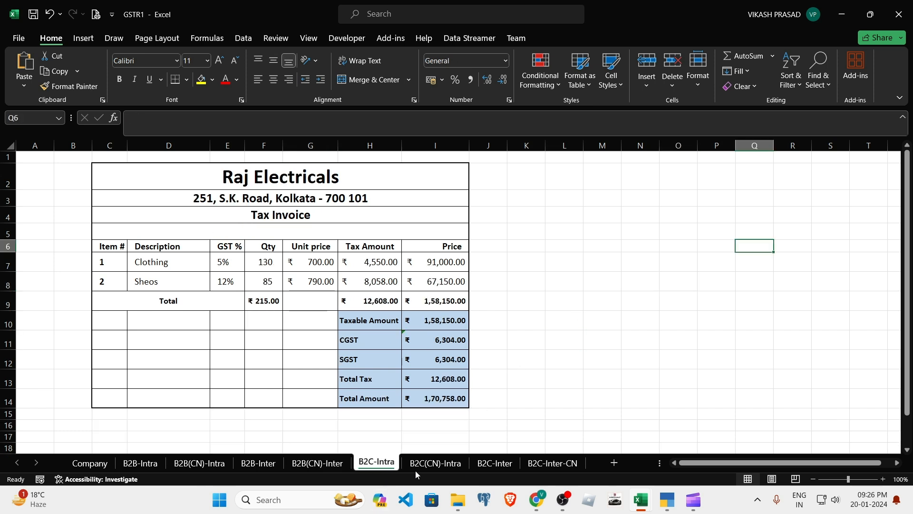
left_click(529, 281)
left_click(562, 258)
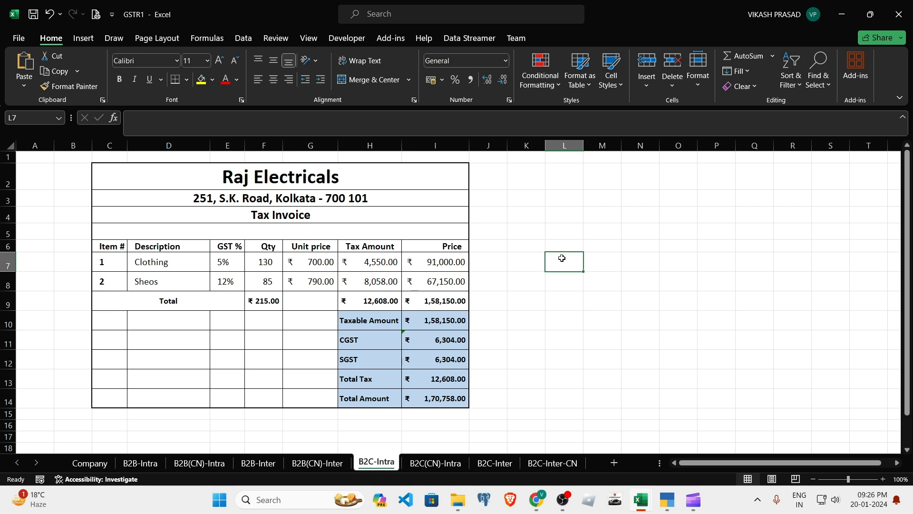
left_click(546, 287)
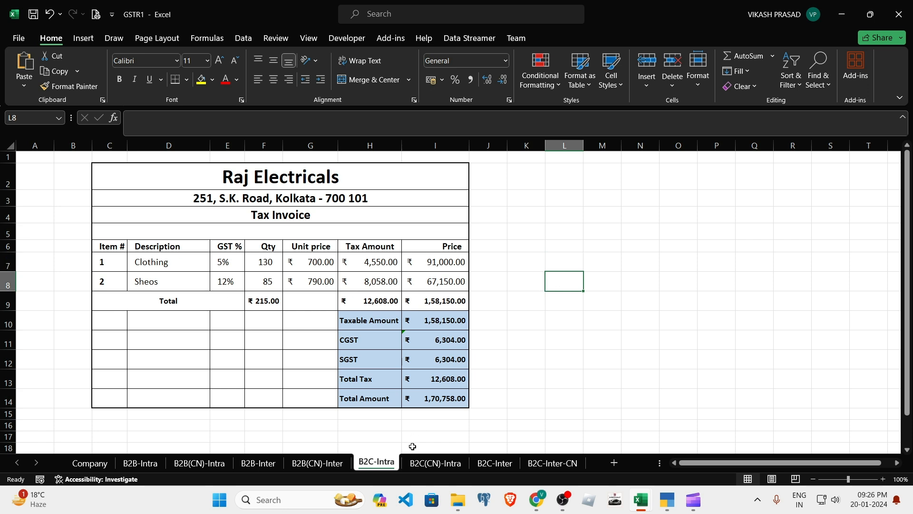
left_click(435, 463)
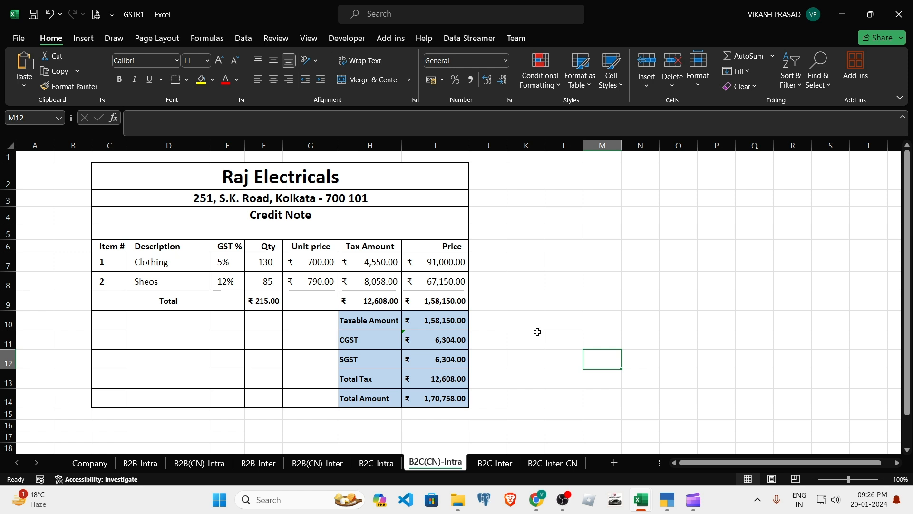
left_click(243, 213)
left_click(571, 285)
left_click(369, 218)
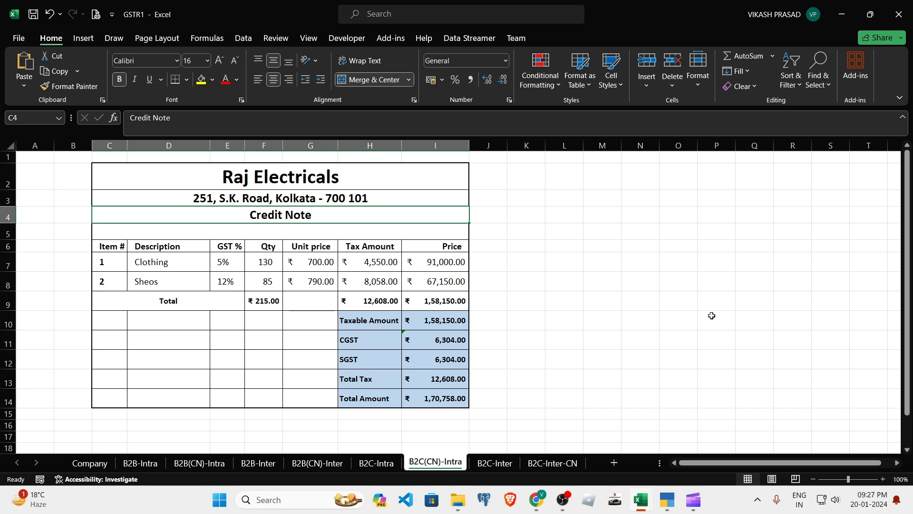
Step: Check the invoice quantities on B2C-Intra, and set the B2C(CN)-Intra credit note quantities to 5 for Clothing and 4 for Sheos
left_click(376, 462)
left_click(266, 261)
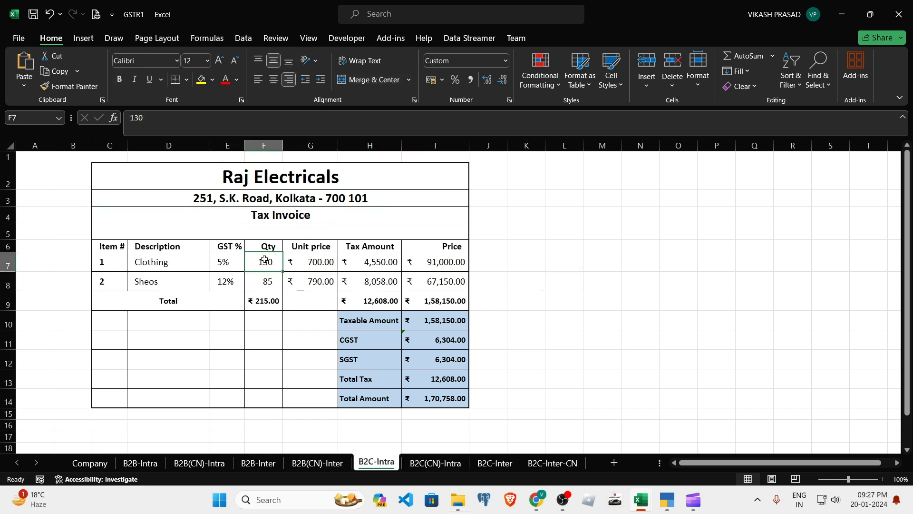
left_click(435, 463)
type("5")
key("Return")
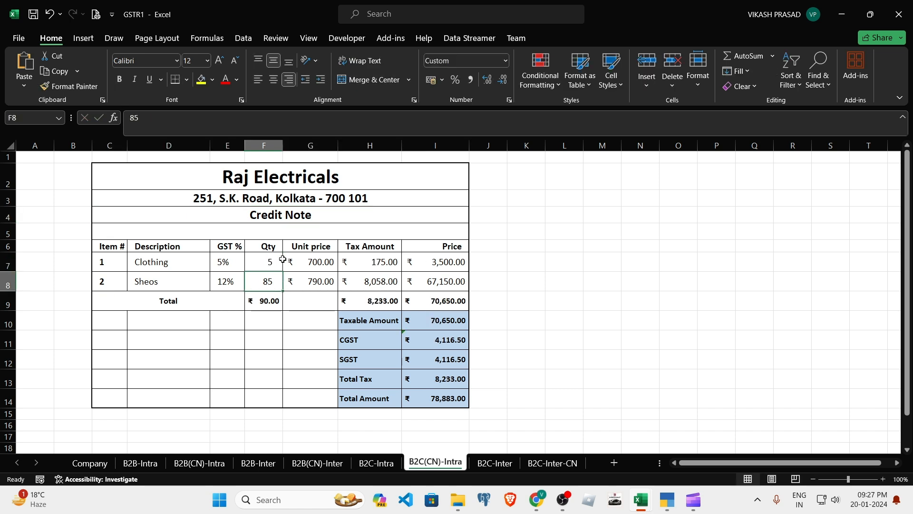
type("4")
key("Return")
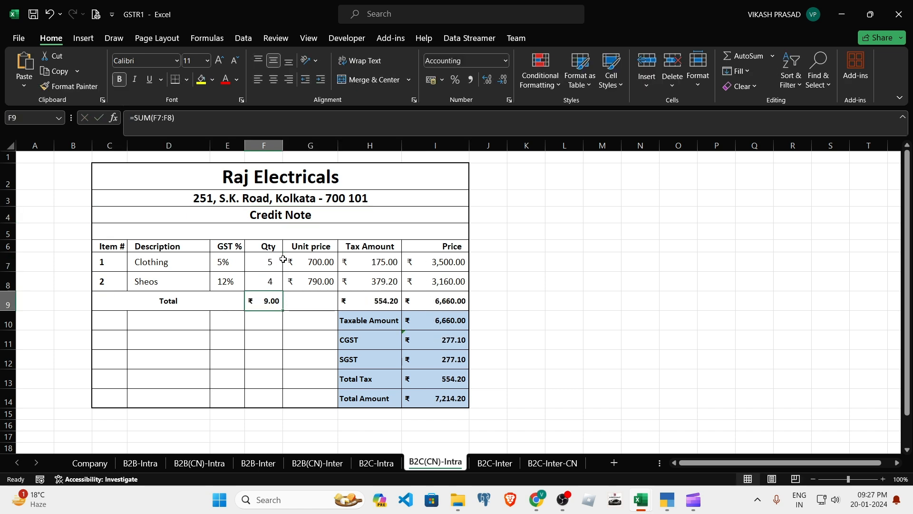
Step: Compare the B2C-Intra invoice with its credit note, examining the item rows, taxable amount and CGST
left_click(376, 462)
left_click(433, 463)
left_click(414, 302)
left_click(376, 462)
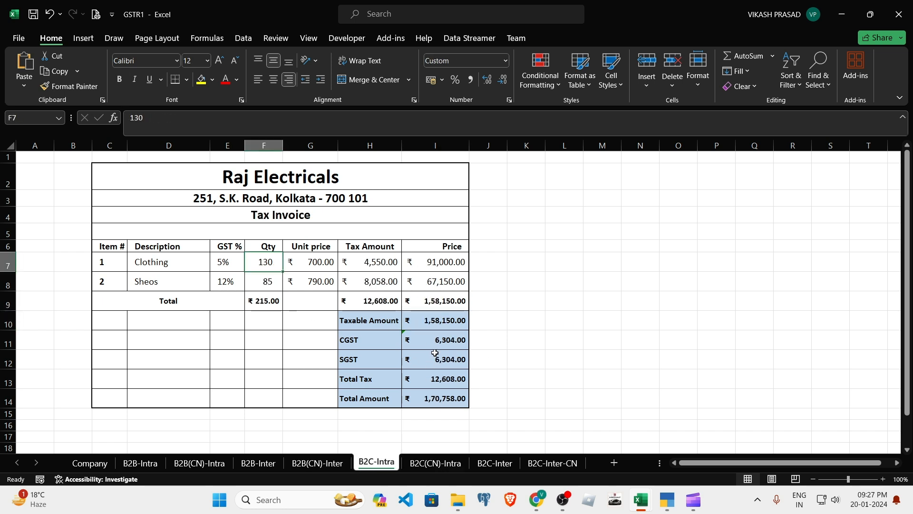
left_click(419, 339)
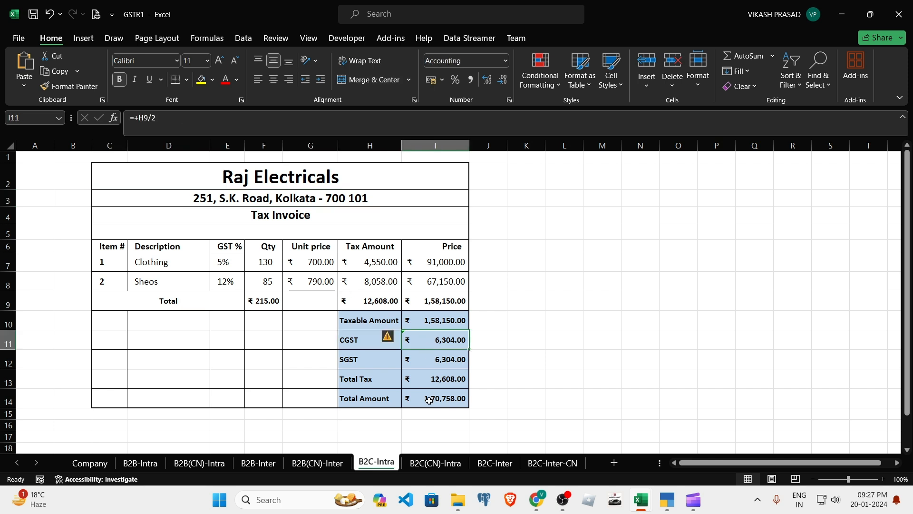
key("Up")
left_click(561, 325)
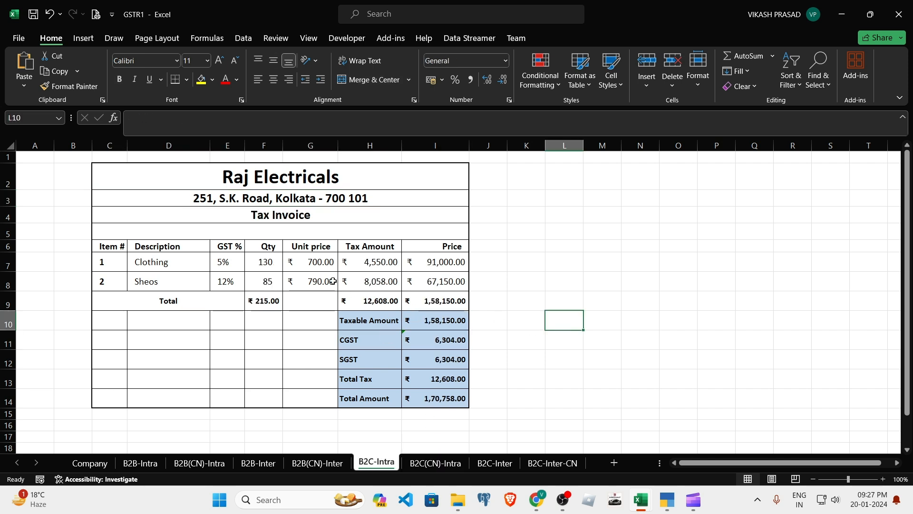
left_click_drag(262, 264, 442, 284)
left_click(525, 316)
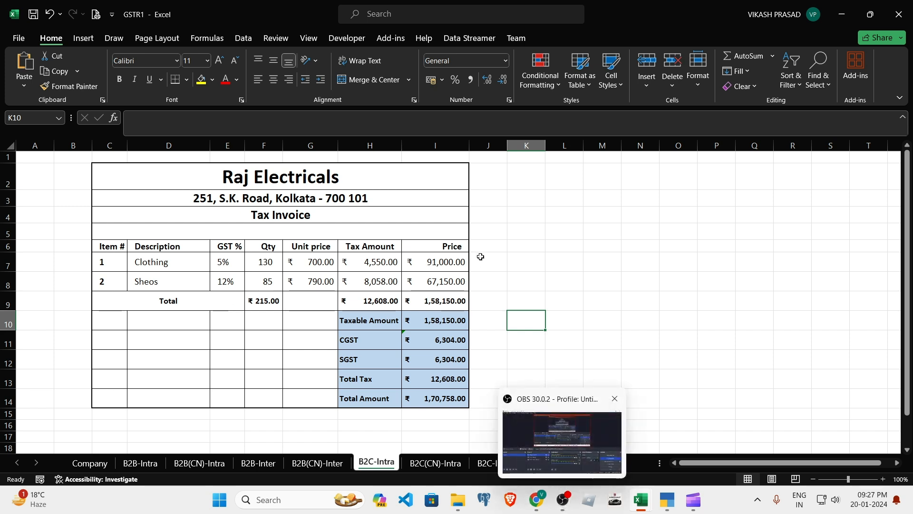
left_click(517, 260)
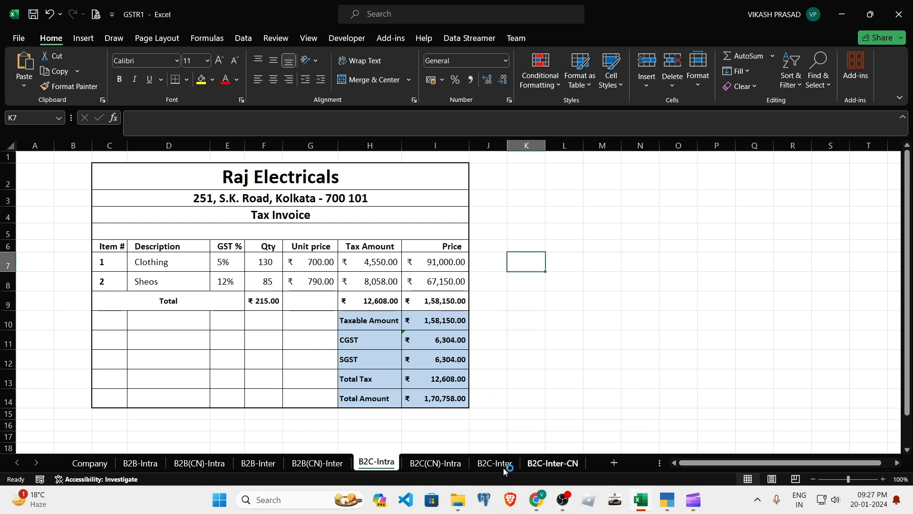
Step: Check the company name, address, document title and quantities on the B2C-Intra invoice against the B2C(CN)-Intra credit note
left_click(453, 467)
left_click(376, 462)
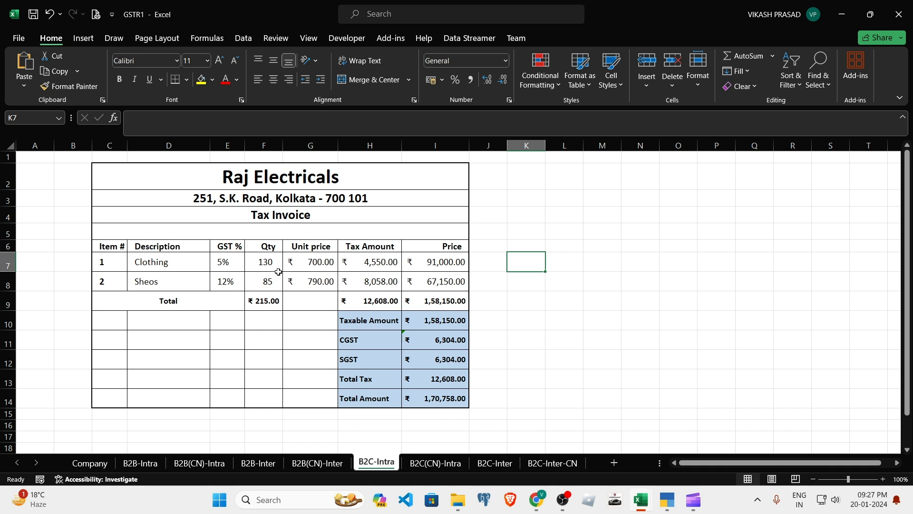
left_click(264, 262)
left_click(435, 462)
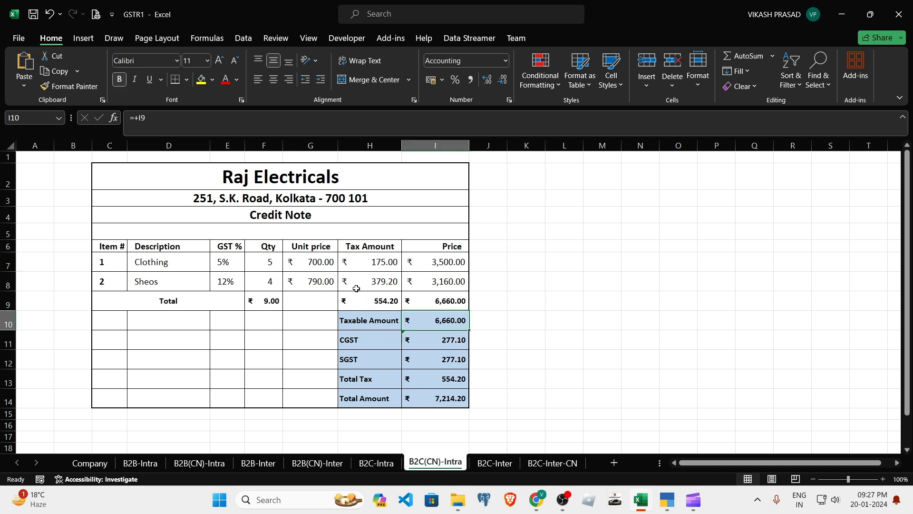
left_click(305, 217)
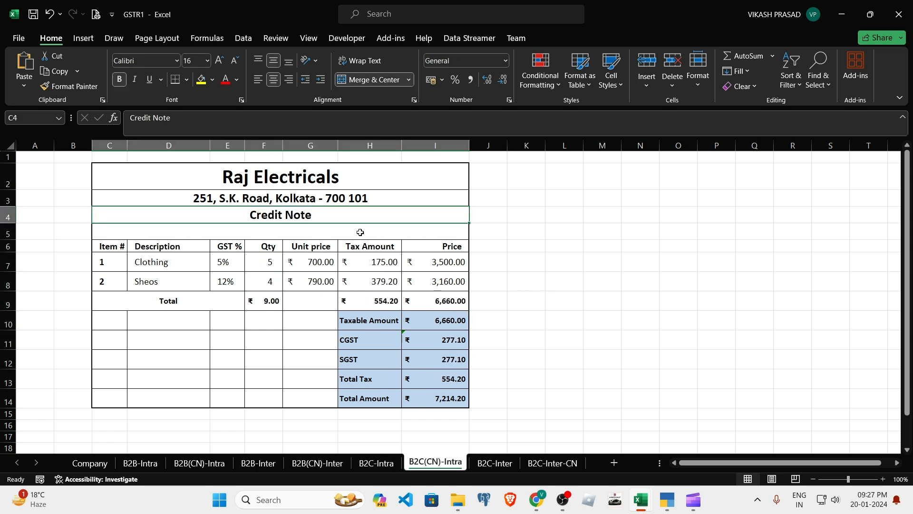
left_click(294, 184)
left_click(566, 280)
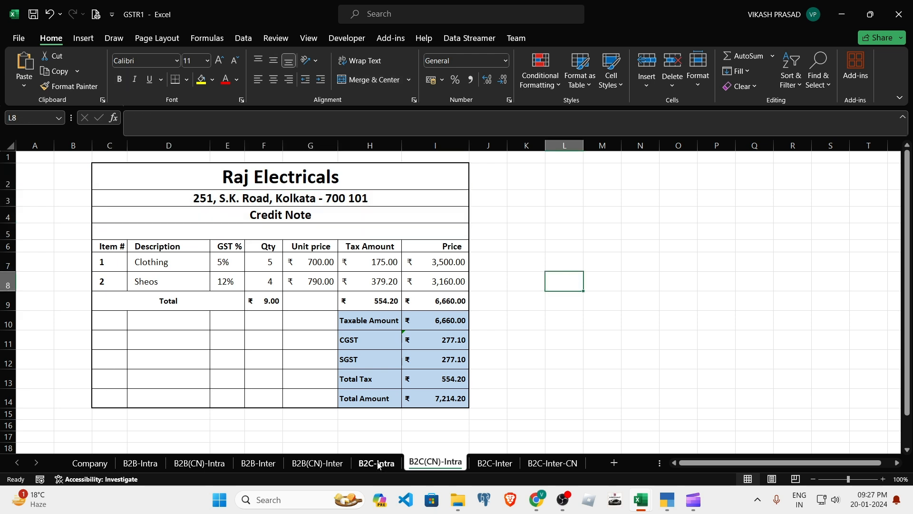
left_click(378, 462)
left_click_drag(283, 177, 299, 401)
left_click(294, 214)
left_click(301, 197)
left_click(435, 462)
left_click(370, 464)
Step: Switch to TallyPrime and open a new Sales voucher dated 1-Apr-23
mouse_move(668, 503)
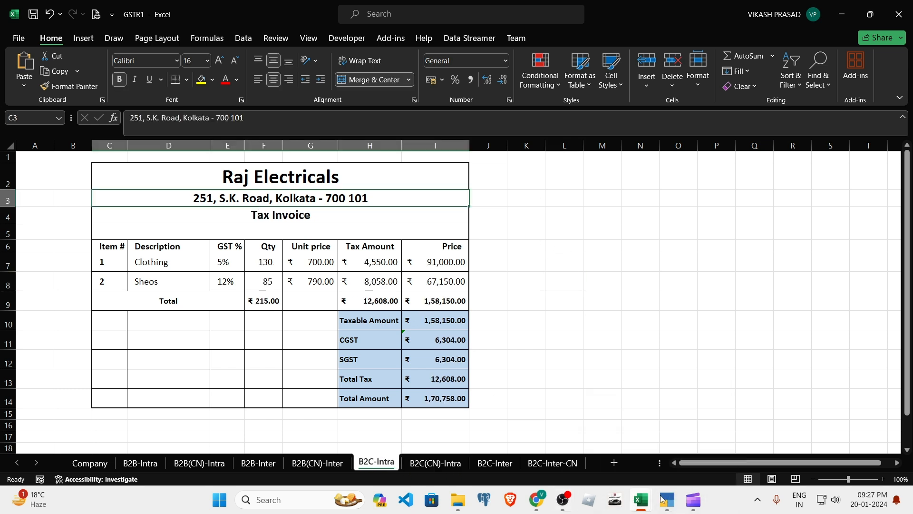
left_click(665, 504)
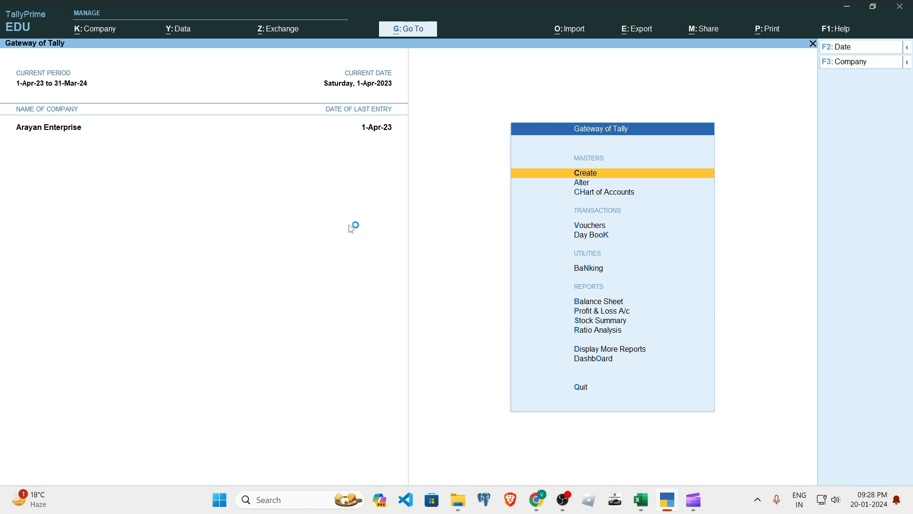
key("v")
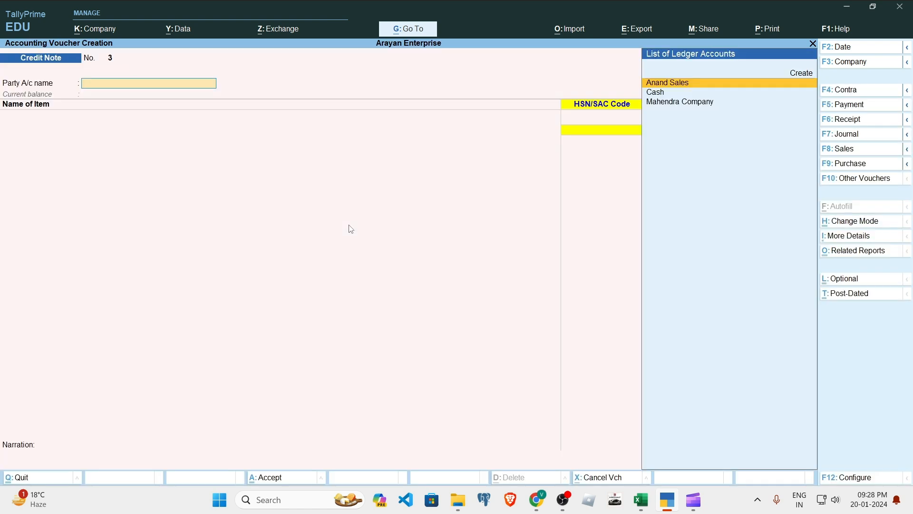
key("F8")
key("F2")
type("1-4-23")
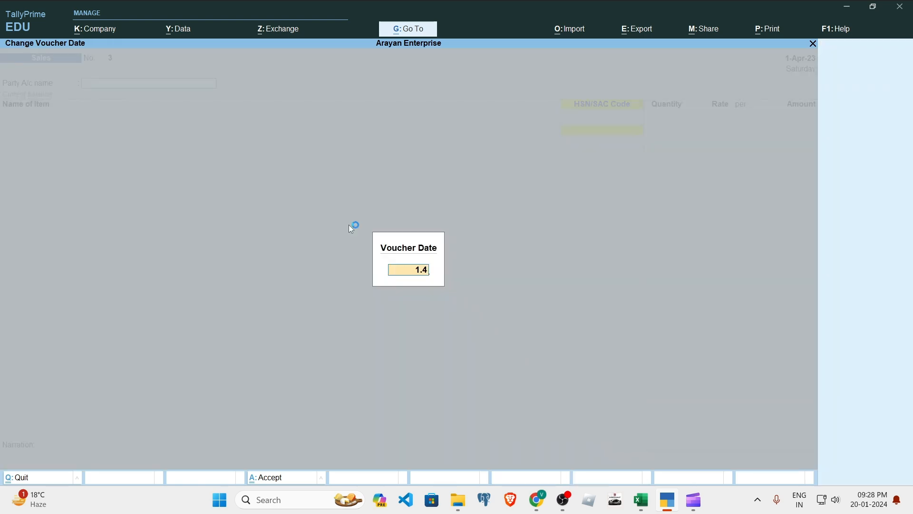
key("Return")
Step: Highlight the option to create a new party ledger in the Sales voucher, and switch back to the B2C-Intra invoice in Excel
key("alt+Tab")
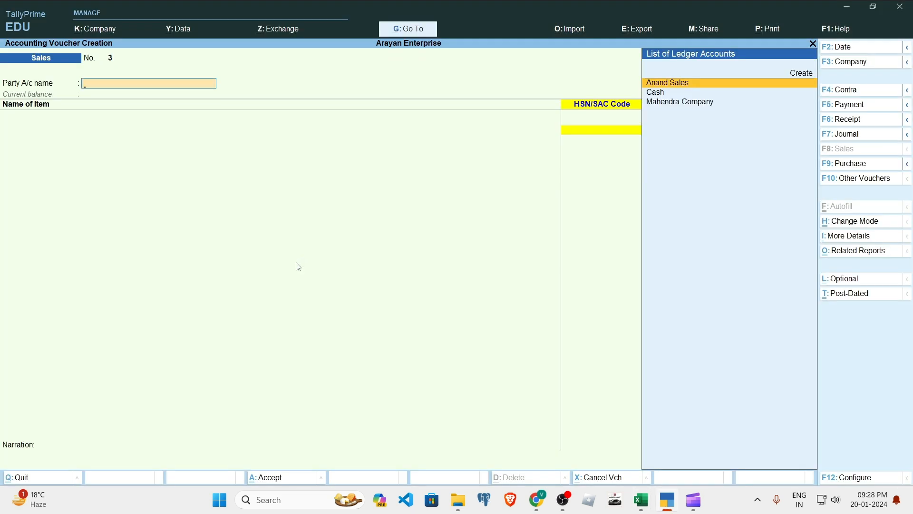
key("Up")
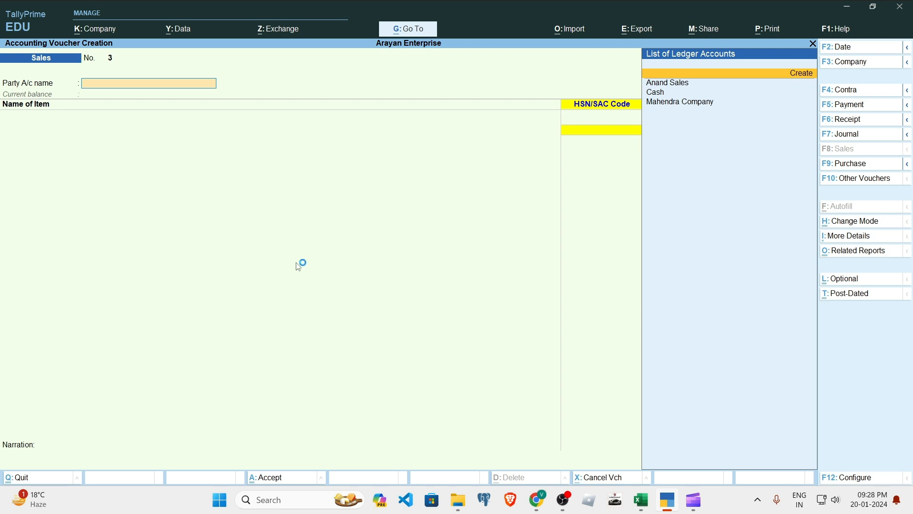
key("alt+Tab")
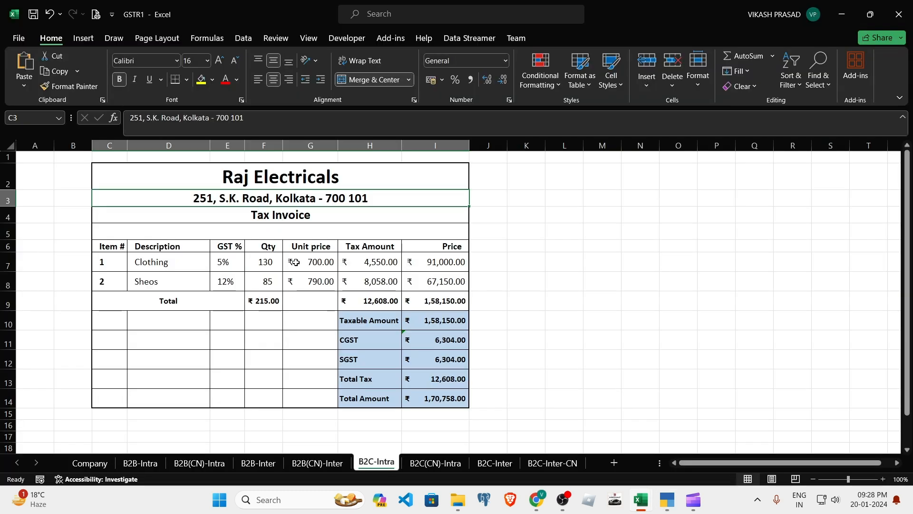
left_click(595, 292)
left_click_drag(548, 264, 750, 266)
left_click(680, 320)
left_click_drag(569, 263, 793, 260)
left_click_drag(571, 285, 817, 264)
left_click(691, 364)
left_click_drag(581, 287, 803, 281)
left_click(656, 370)
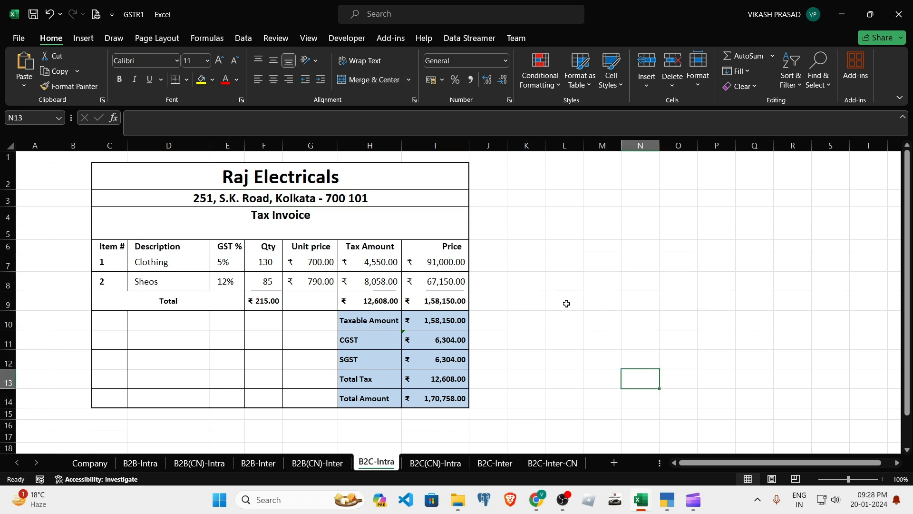
left_click_drag(566, 304, 761, 304)
left_click(640, 371)
left_click(598, 298)
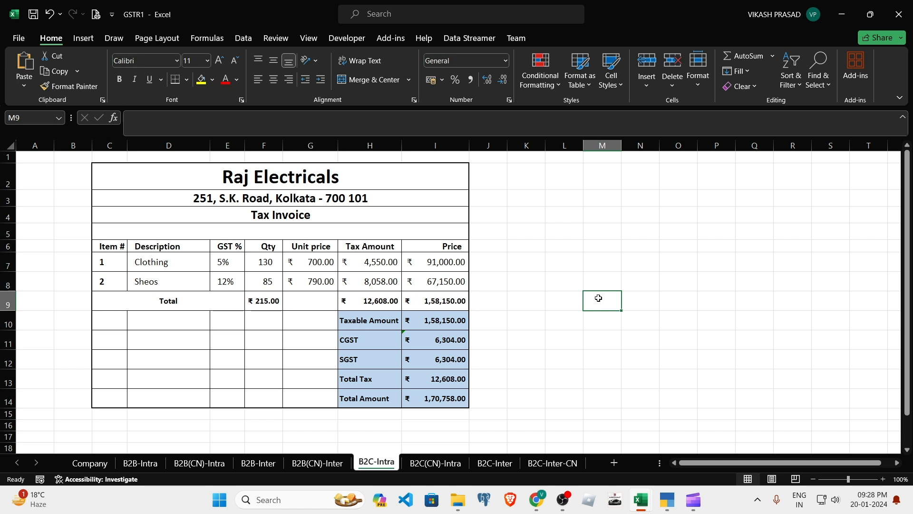
left_click(601, 262)
left_click_drag(600, 262, 893, 264)
left_click_drag(574, 280, 877, 277)
left_click_drag(597, 302, 875, 301)
left_click_drag(601, 263, 799, 264)
left_click_drag(601, 282, 876, 283)
left_click(679, 338)
Step: Enter the sample values 1, 2 and 3 in cells M7 to M9 beside the B2C-Intra invoice
left_click(610, 266)
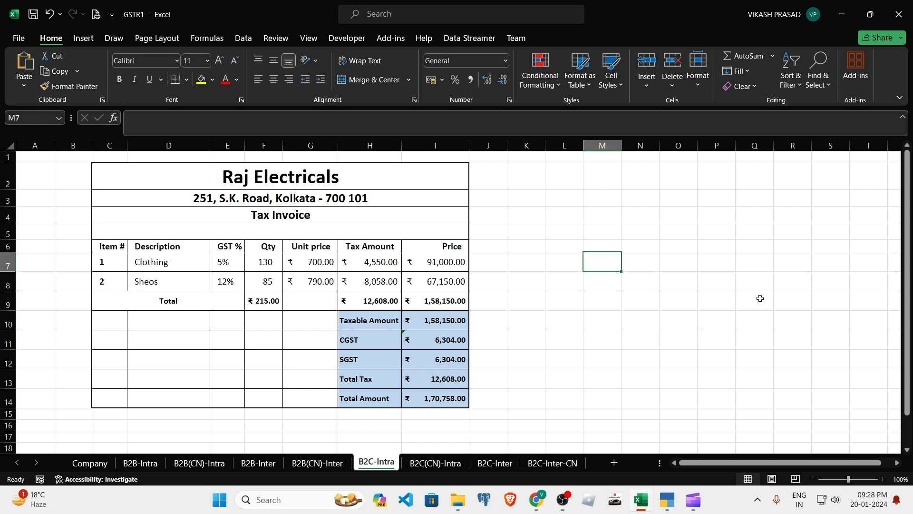
type("1")
key("Return")
type("2")
key("Return")
type("3")
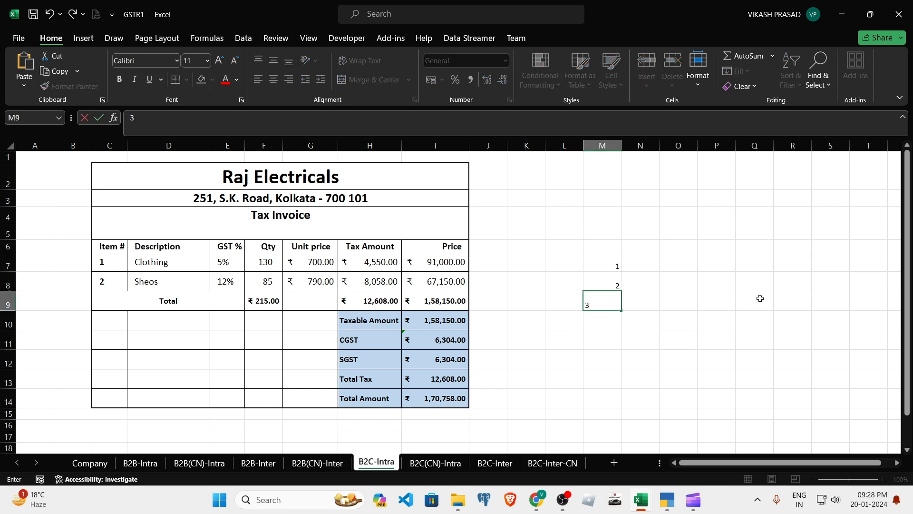
key("Return")
Step: Enter the sample amounts 100 and 200 in cells N7 and N8, beside the first two sample numbers
key("Up")
key("Up")
key("Up")
key("Right")
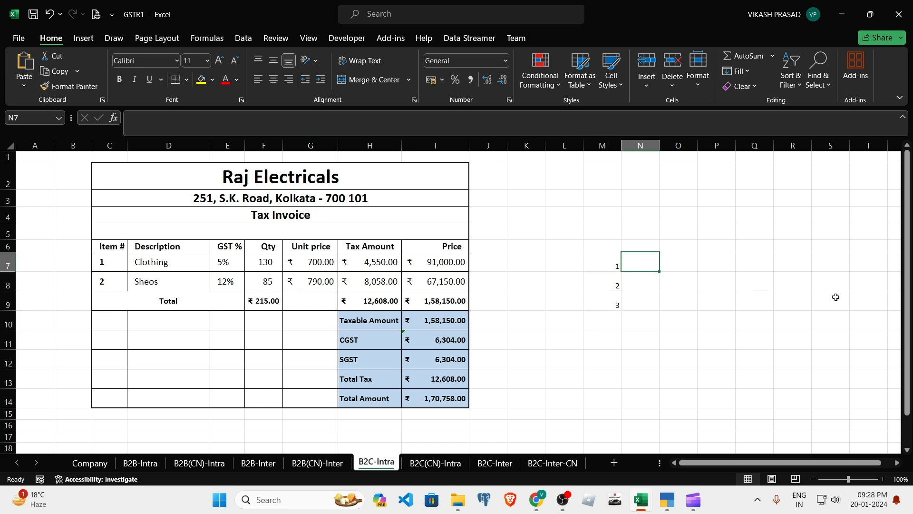
type("100")
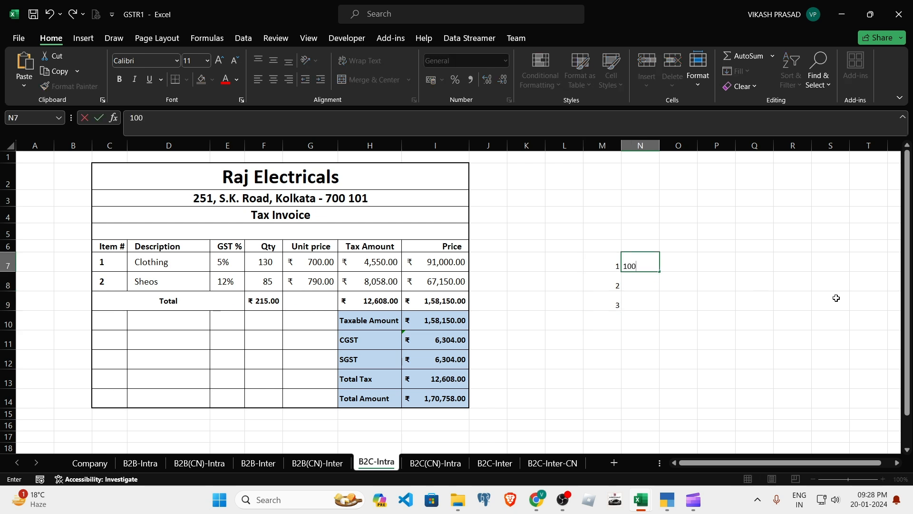
key("Return")
type("200")
key("Return")
key("Up")
key("Up")
key("Up")
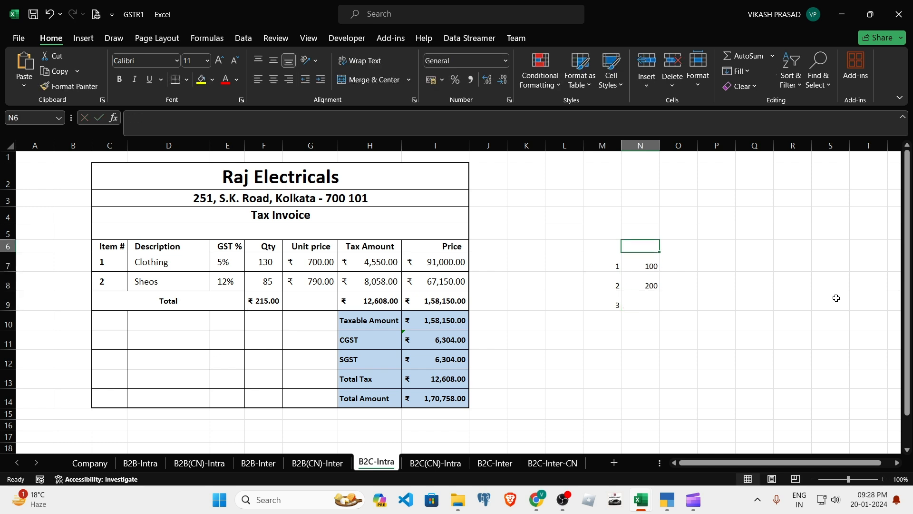
key("Down")
key("Right")
key("Up")
key("Down")
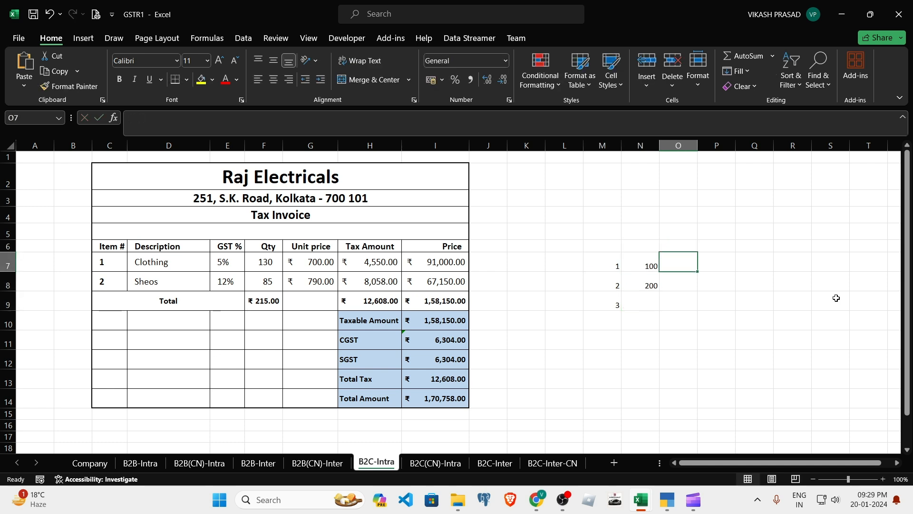
key("Right")
key("Up")
key("Down")
key("Up")
key("Right")
key("Down")
key("Up")
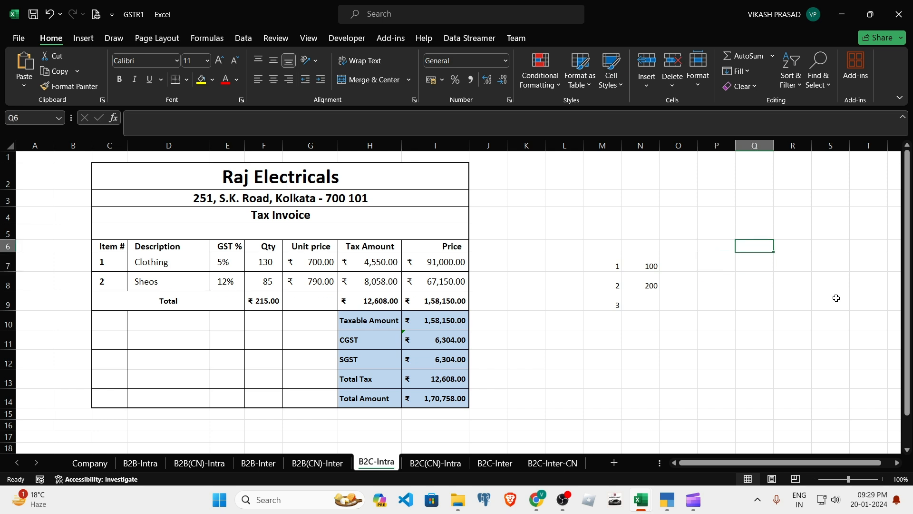
key("Right")
key("Down")
Step: Clear the sample values beside the invoice by deleting the contents of cells M7 to R10
key("Left")
key("Left")
key("Left")
key("Left")
key("Left")
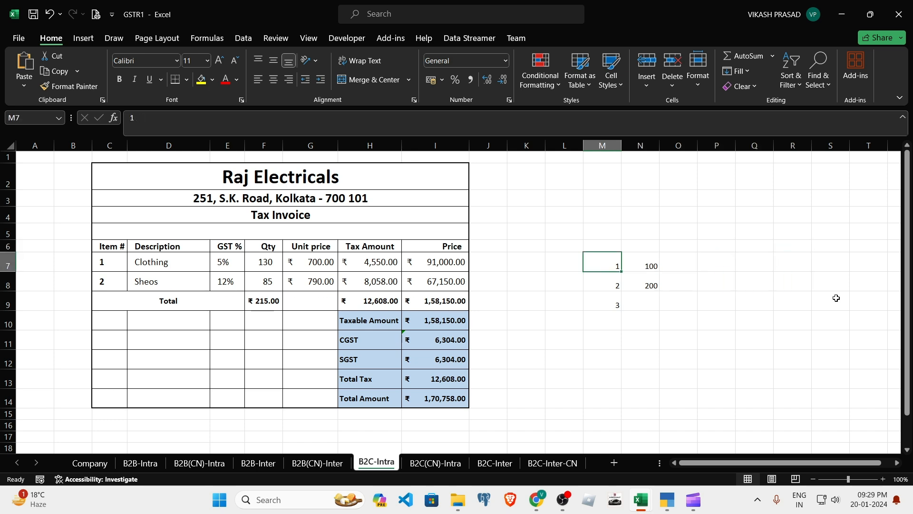
key("shift+Right")
key("shift+Down")
key("shift+Down")
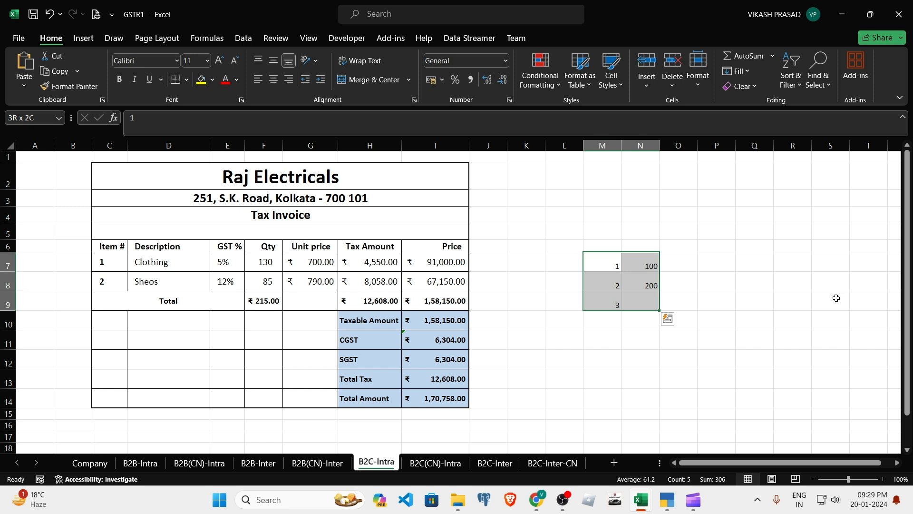
left_click_drag(606, 265, 791, 322)
key("Delete")
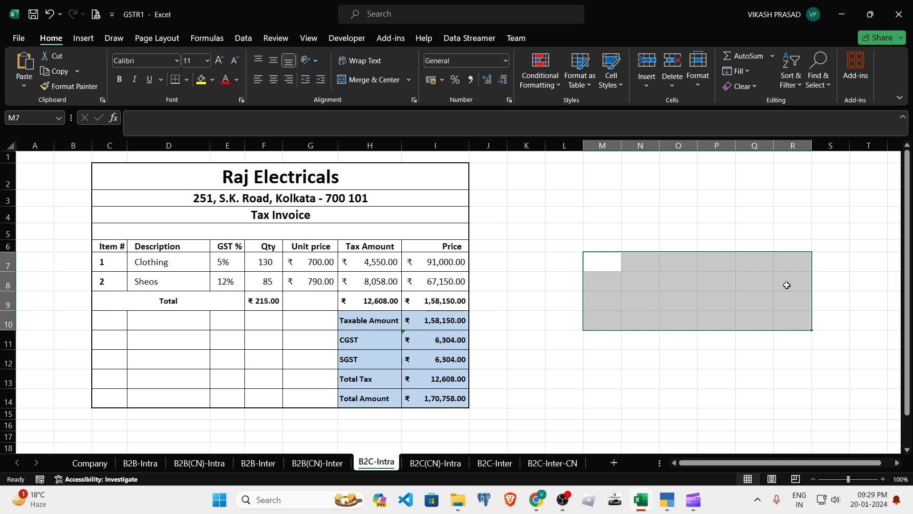
left_click(715, 302)
left_click_drag(616, 260, 799, 315)
left_click(754, 340)
left_click(610, 266)
left_click(604, 335)
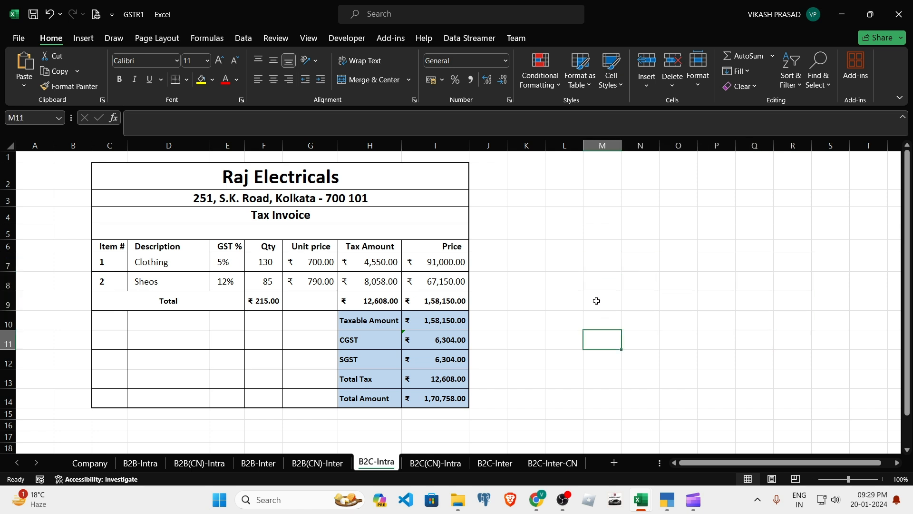
left_click(569, 238)
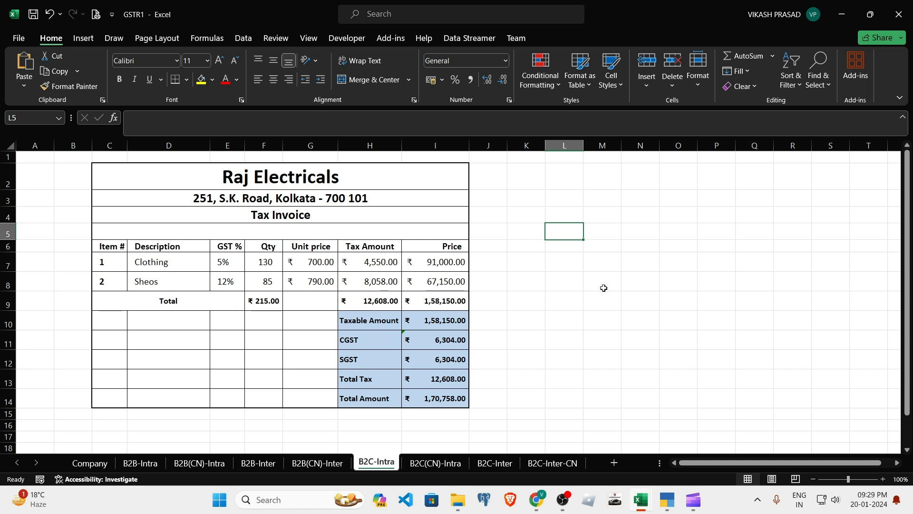
left_click(604, 288)
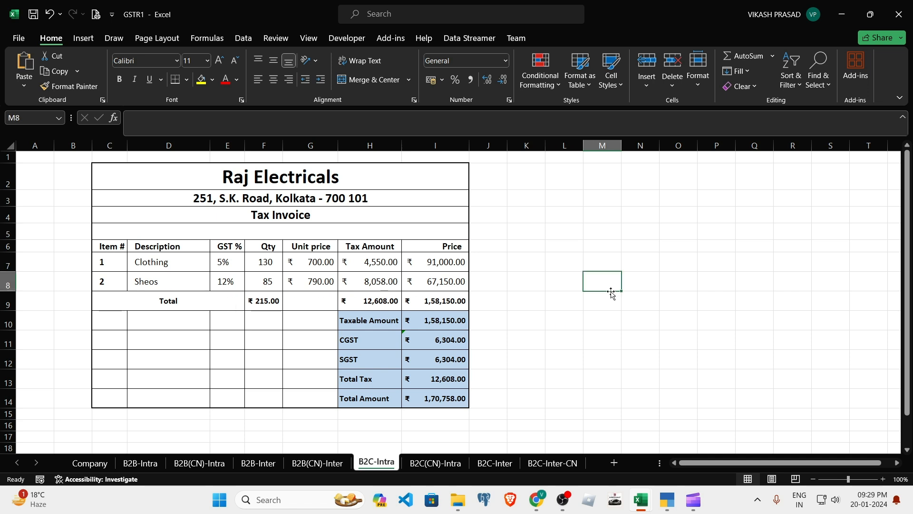
left_click(550, 244)
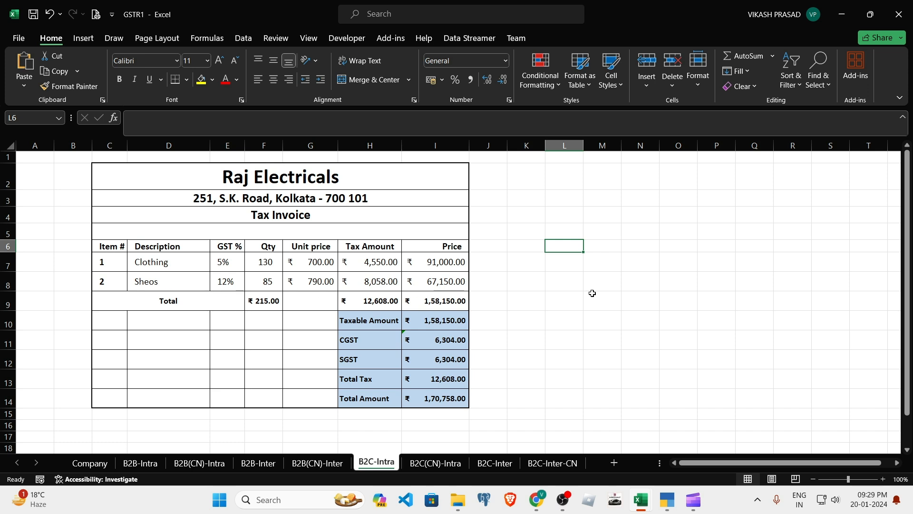
left_click(557, 295)
left_click(571, 243)
left_click(576, 282)
left_click(561, 246)
left_click(587, 361)
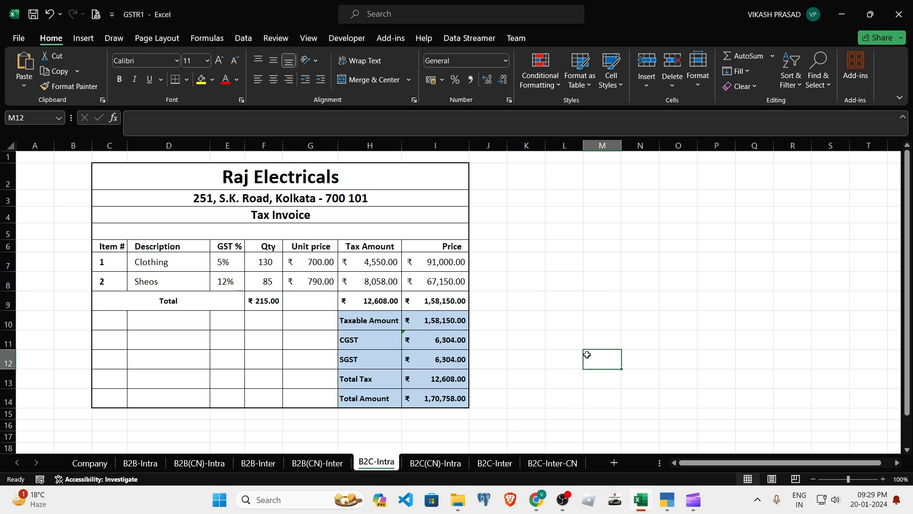
Step: Review the B2C-Intra invoice from the company heading to the total amount, including the two item descriptions
left_click_drag(366, 178, 367, 412)
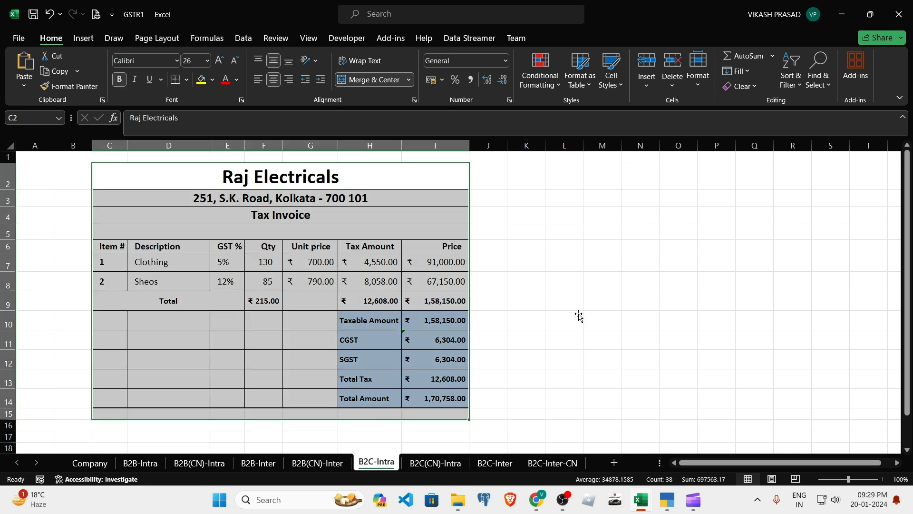
left_click(589, 318)
left_click_drag(284, 178, 306, 415)
left_click(596, 310)
left_click_drag(398, 181, 369, 402)
left_click_drag(368, 195, 351, 399)
left_click_drag(174, 262, 173, 280)
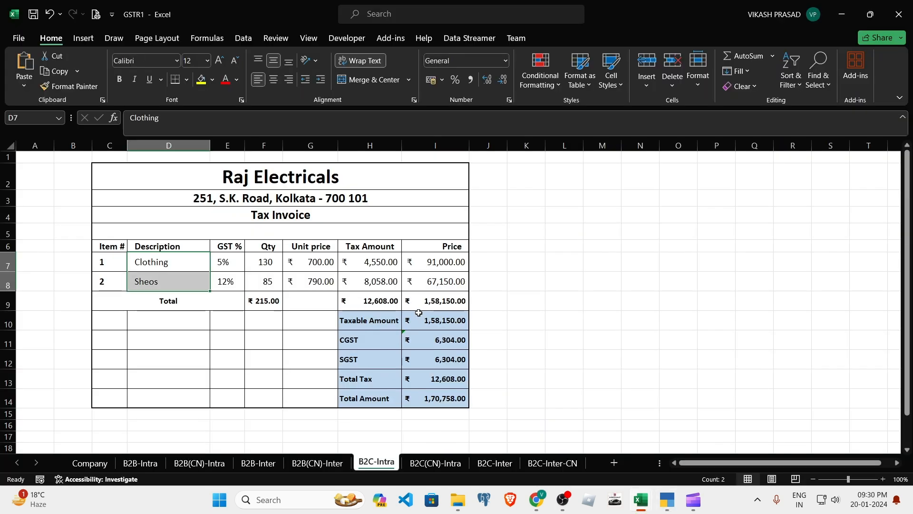
Step: Start a new party ledger in TallyPrime and name it Raj Electricals, copying the name from the B2C-Intra invoice in Excel
key("alt+Tab")
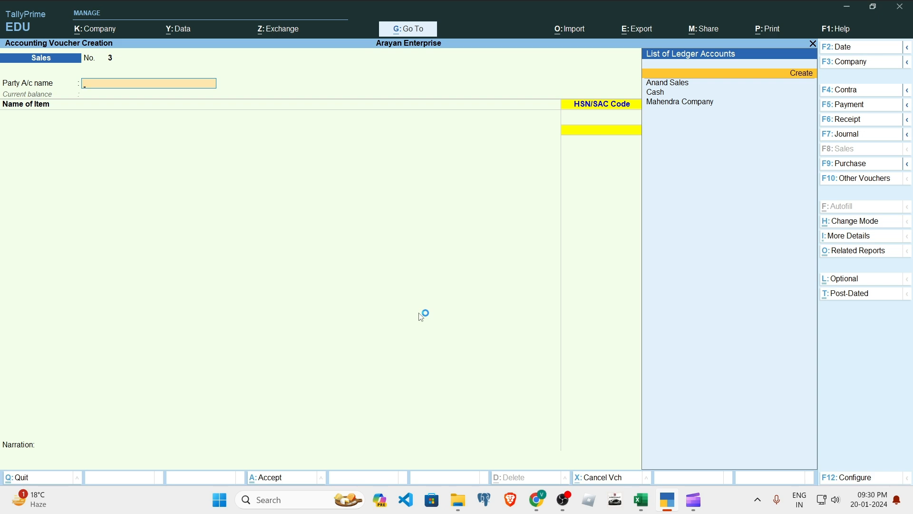
key("alt+c")
key("alt+Tab")
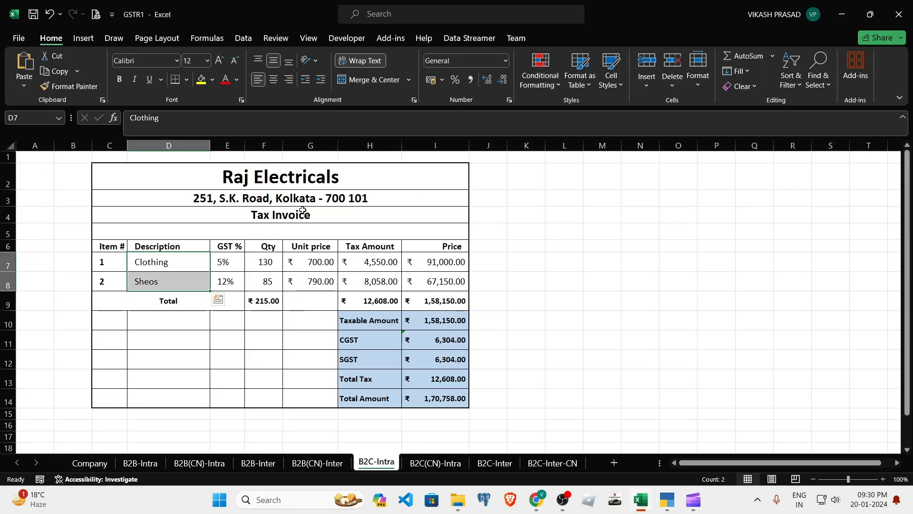
double_click(347, 185)
left_click_drag(347, 186, 184, 173)
left_click(563, 291)
key("alt+Tab")
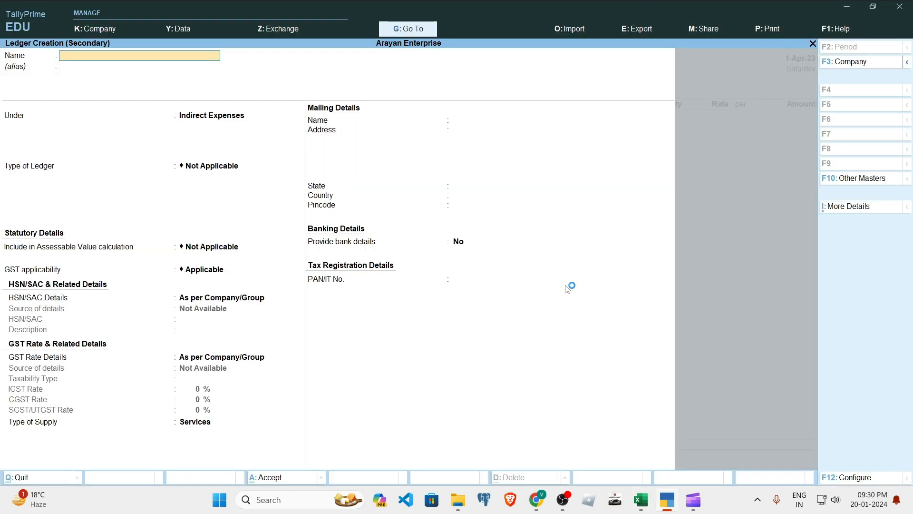
key("ctrl+alt+v")
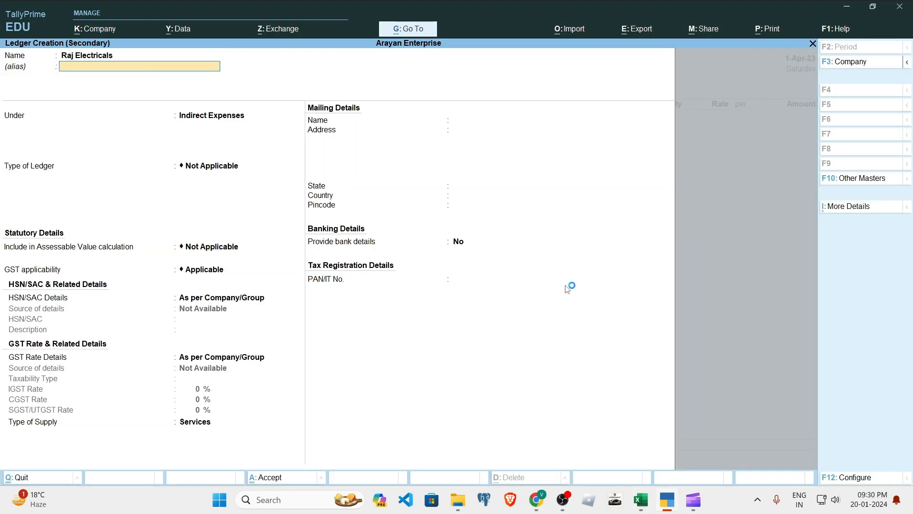
Step: Place the ledger under Sundry Debtors, keeping bill-by-bill balances on, the credit period blank and the default mailing name
key("Return")
type("sun")
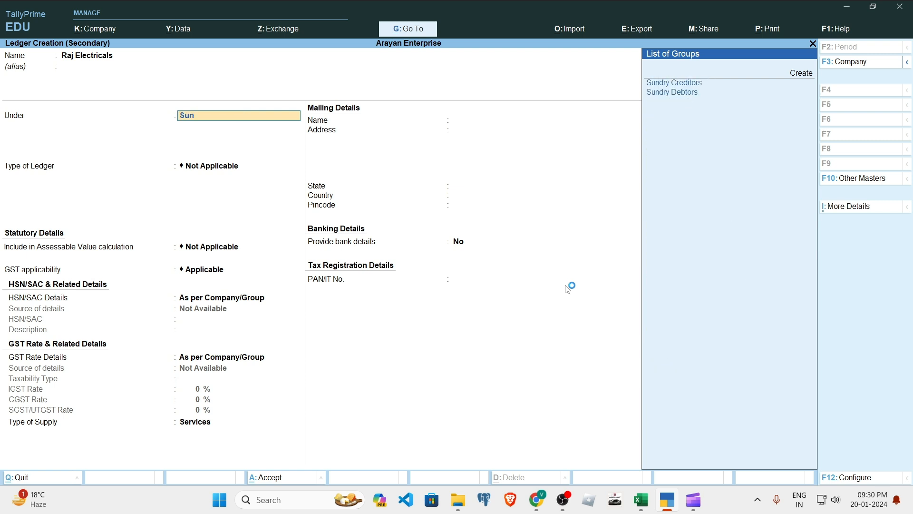
key("Down")
key("Return")
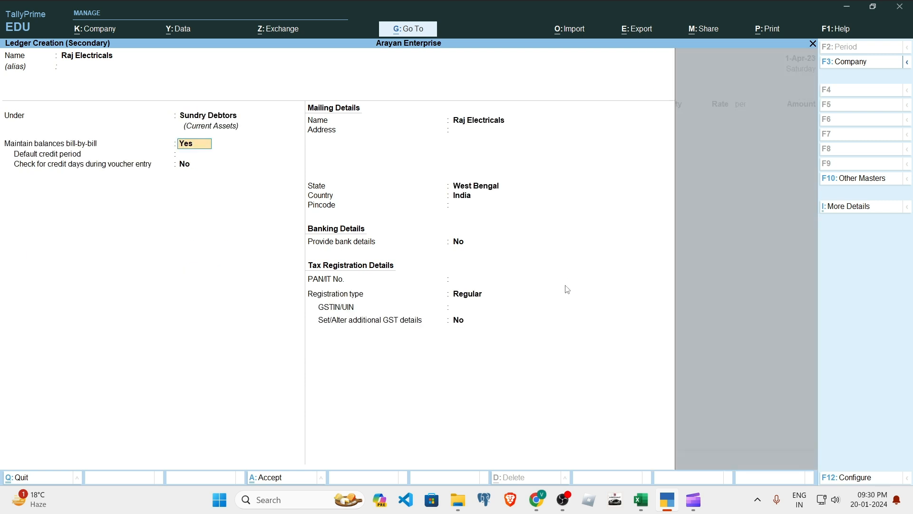
key("Return")
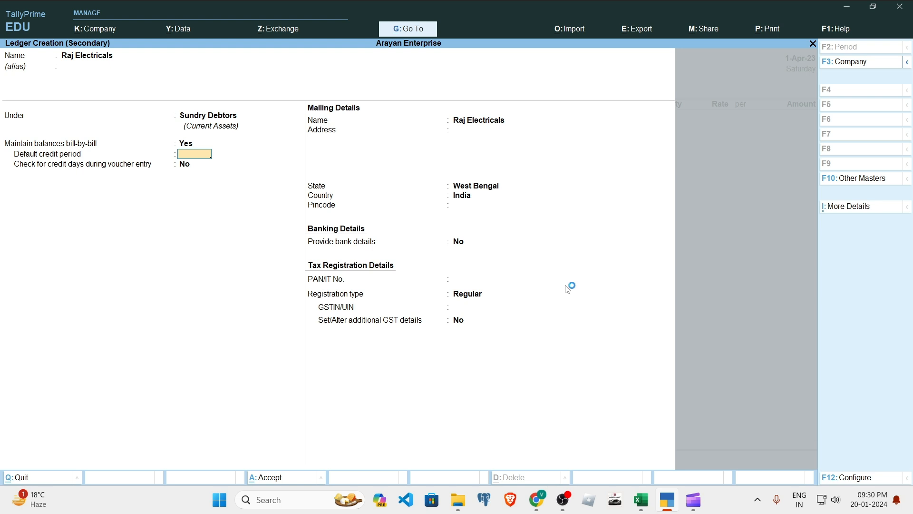
key("Return")
key("Return")
key("Return")
Step: Copy the company's address from the B2C-Intra invoice in Excel into the ledger's mailing address in TallyPrime
key("alt+Tab")
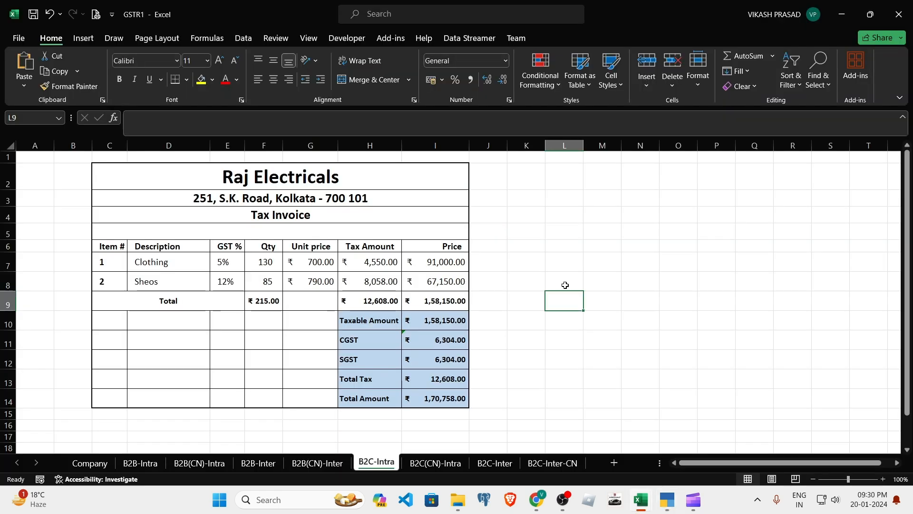
double_click(399, 195)
left_click_drag(400, 196, 136, 204)
key("ctrl+c")
key("alt+Tab")
key("ctrl+v")
key("Return")
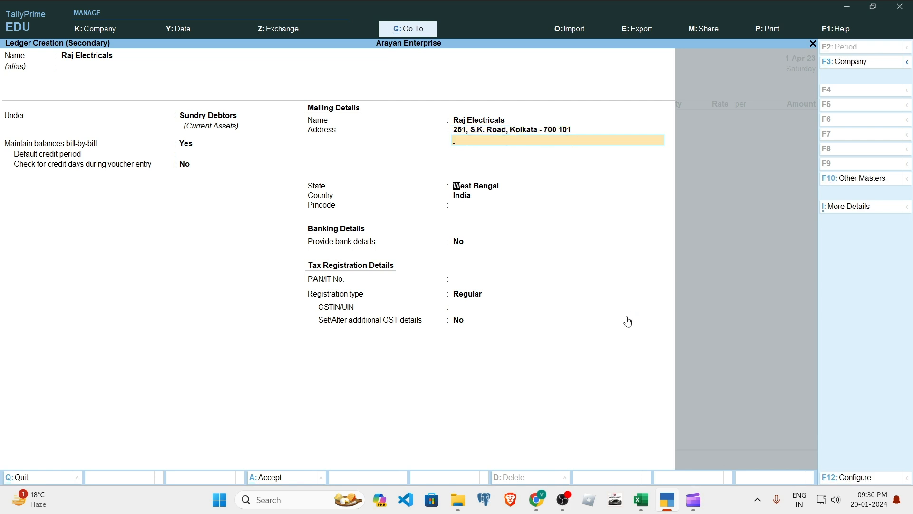
Step: Keep West Bengal as the state and India as the country, and enter the pincode from the invoice address
key("Return")
key("Return")
type("700101")
key("Return")
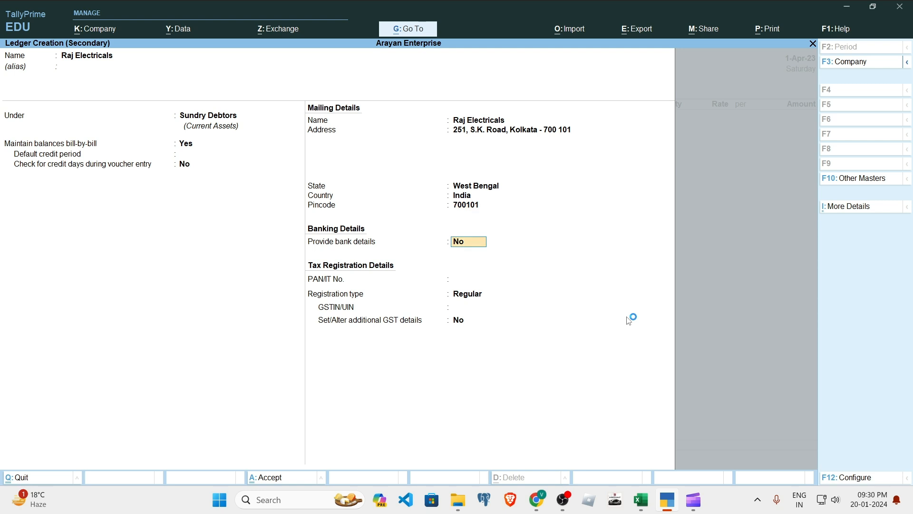
Step: Keep bank details at No and the PAN blank, and show the full list of GST registration types
key("Return")
key("Return")
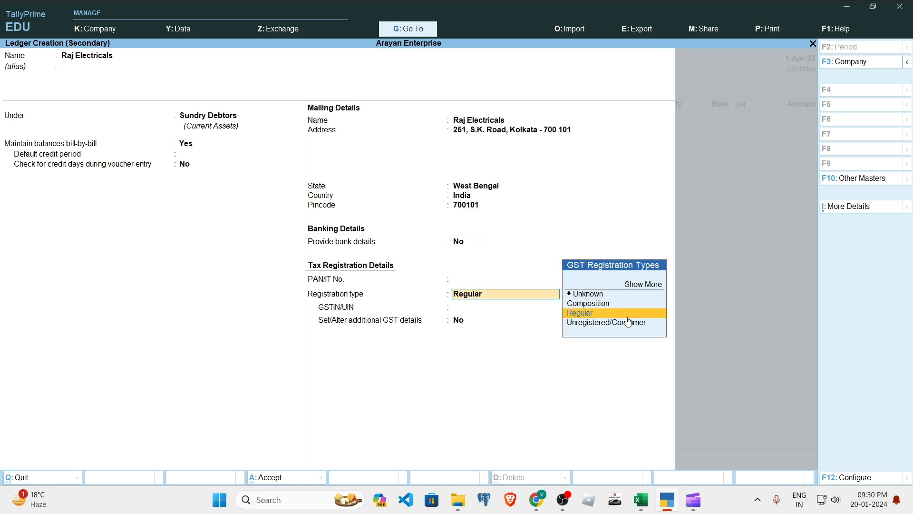
key("Up")
key("Up")
key("Return")
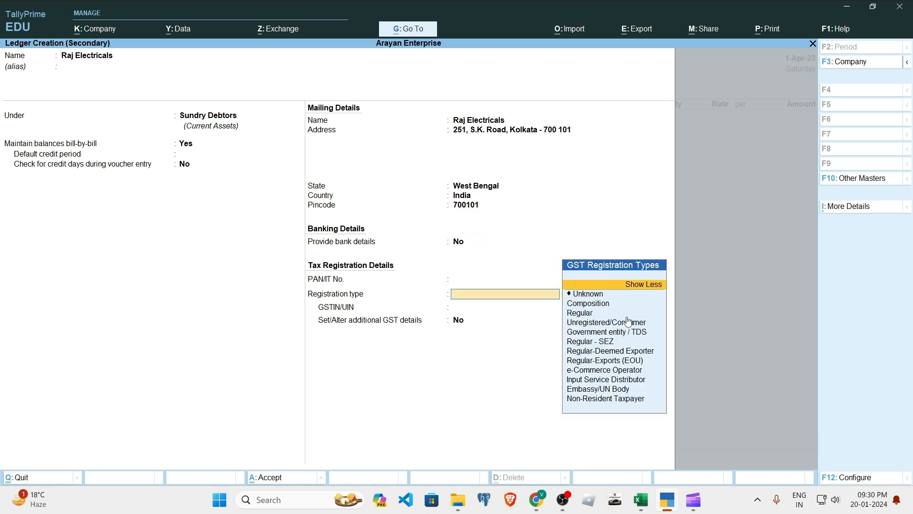
Step: Examine the GST registration types available for the ledger, from Composition through Non-Resident Taxpayer
key("Down")
key("Down")
key("Up")
key("Down")
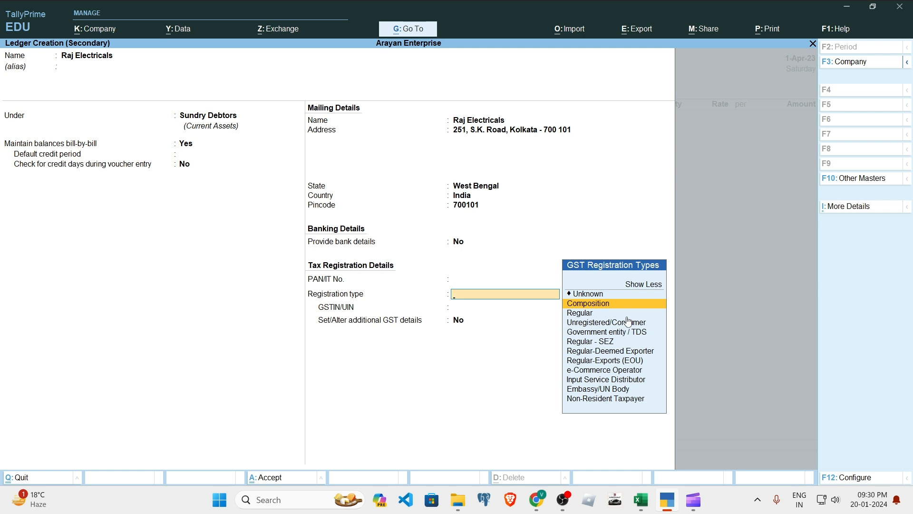
key("Down")
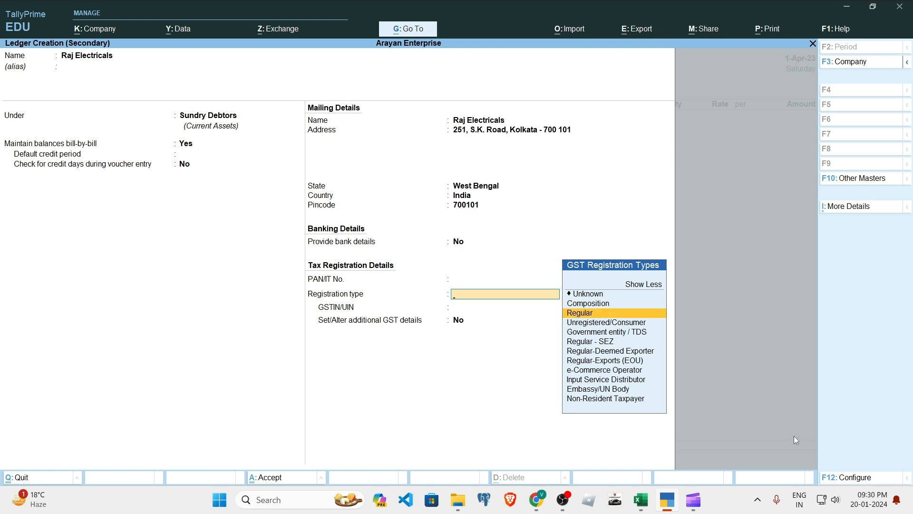
key("Down")
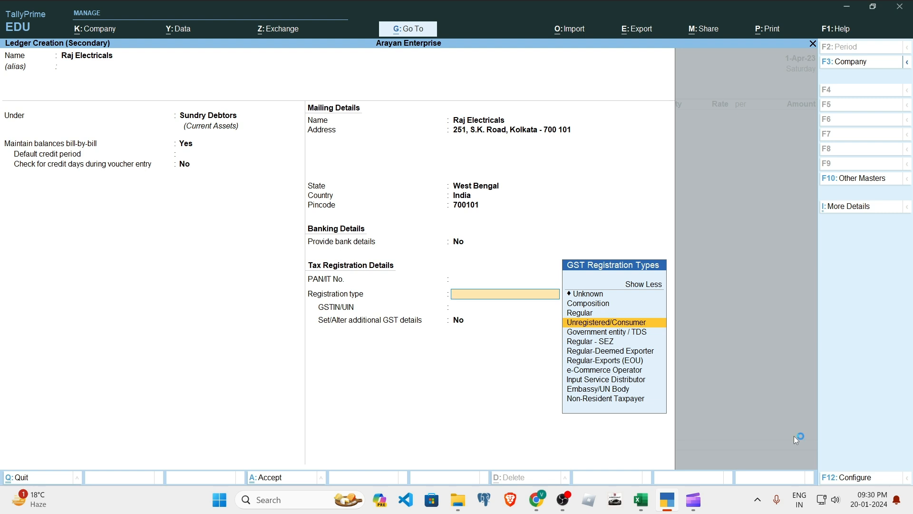
key("Down")
key("Up")
key("Up")
key("Up")
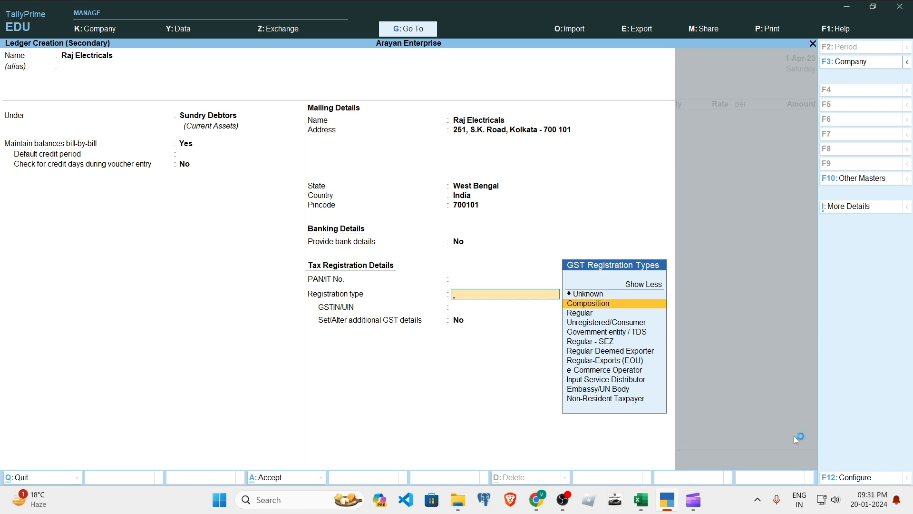
key("Down")
key("Down")
key("Down")
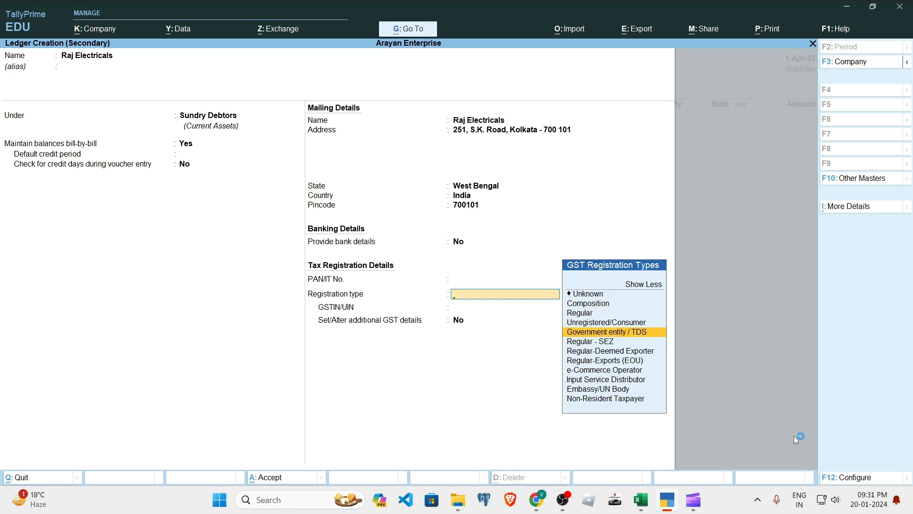
key("Down")
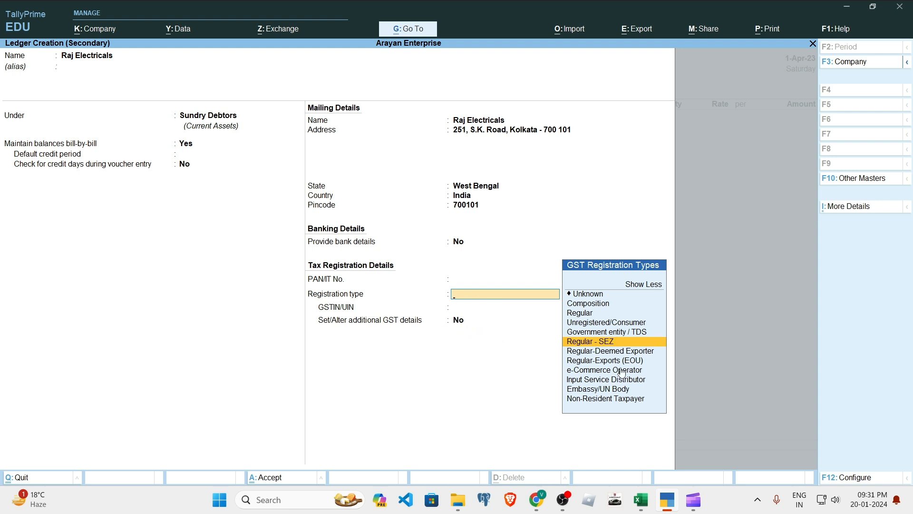
key("Down")
key("Down")
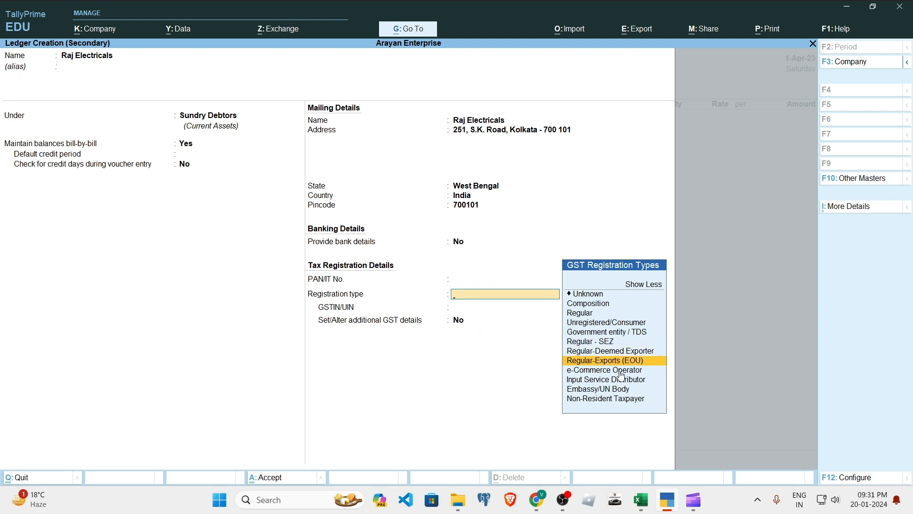
key("Down")
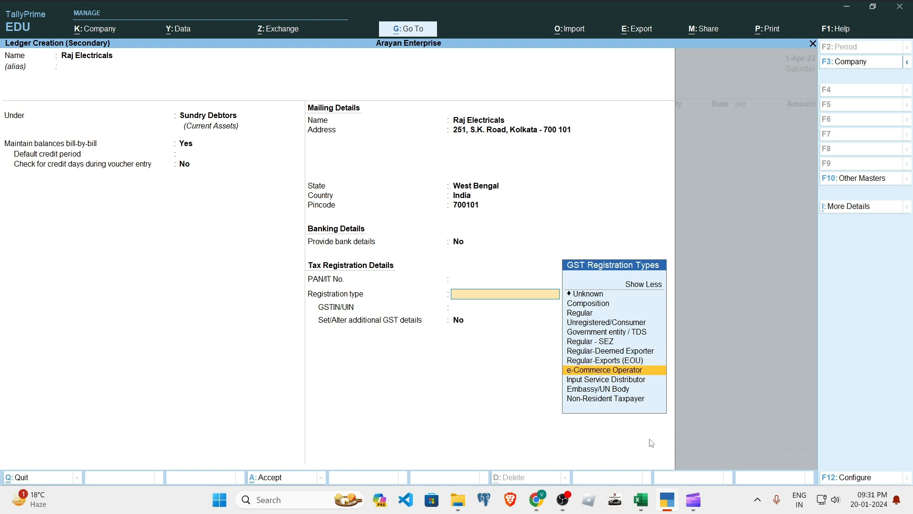
key("Down")
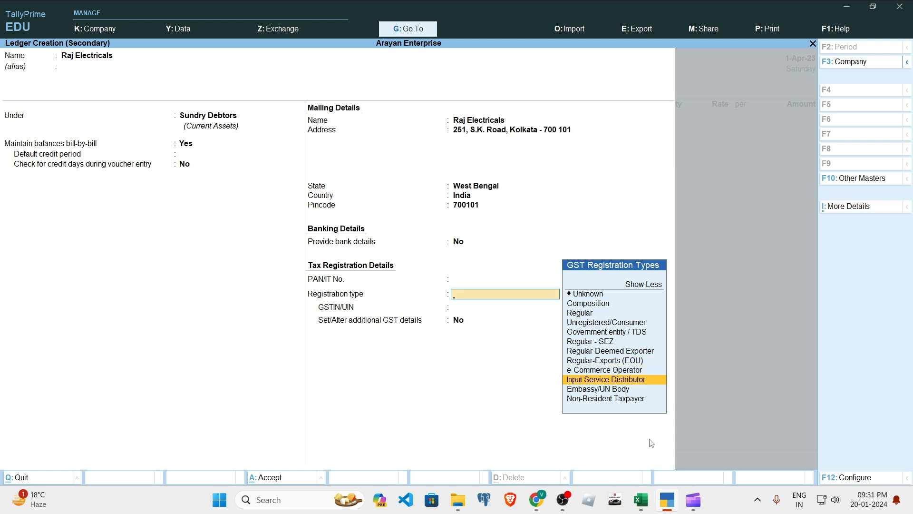
key("Down")
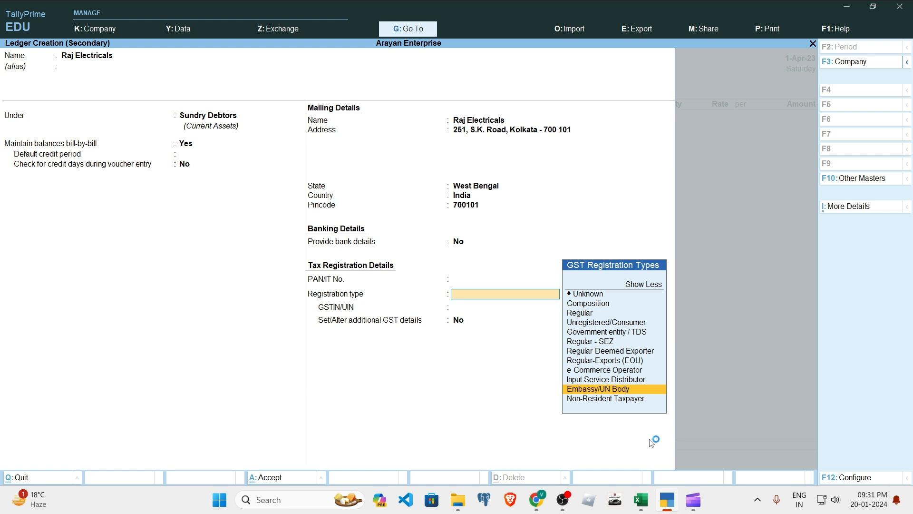
key("Up")
key("Down")
key("Up")
key("Down")
key("Down")
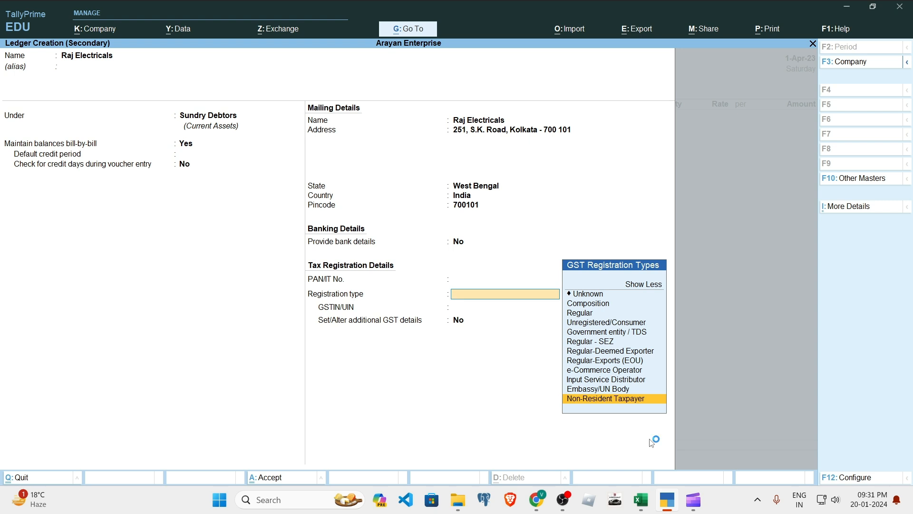
Step: Set the ledger's GST registration type to Unregistered/Consumer
key("Up")
key("Up")
key("Up")
key("Up")
key("Up")
key("Up")
key("Up")
key("Up")
key("Up")
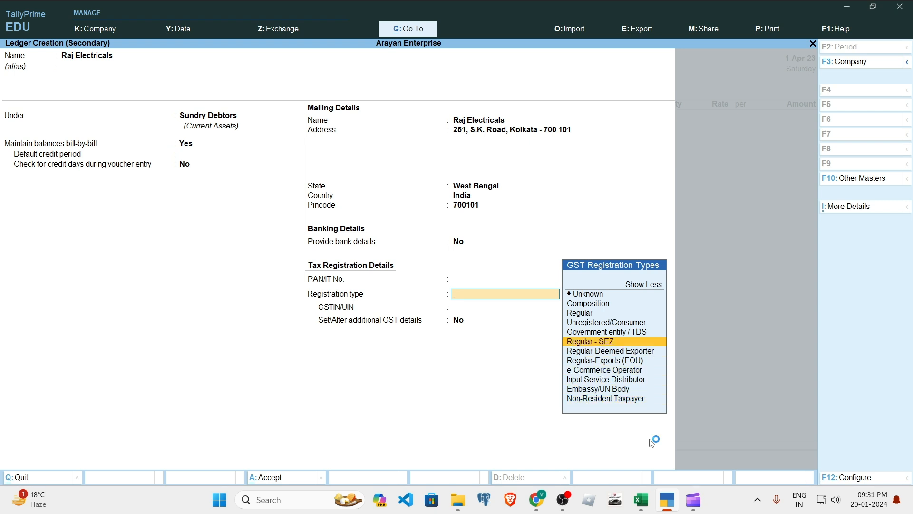
key("Down")
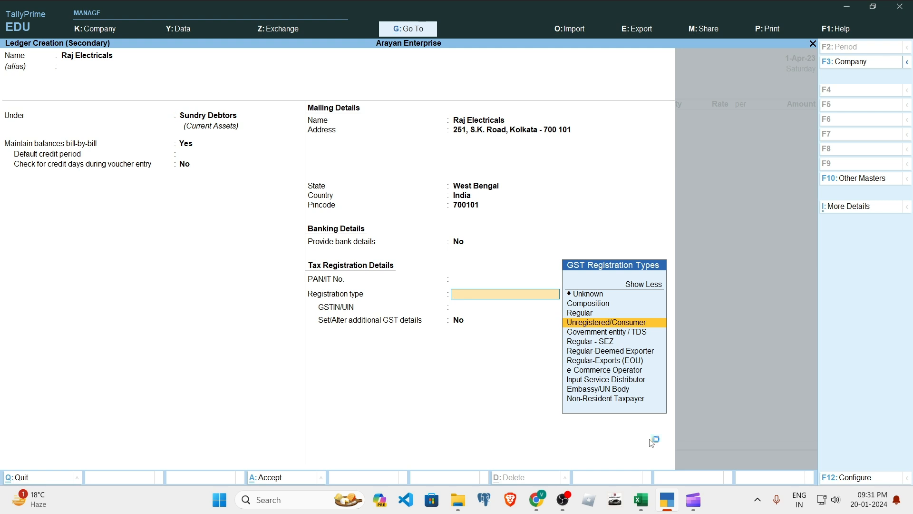
key("Return")
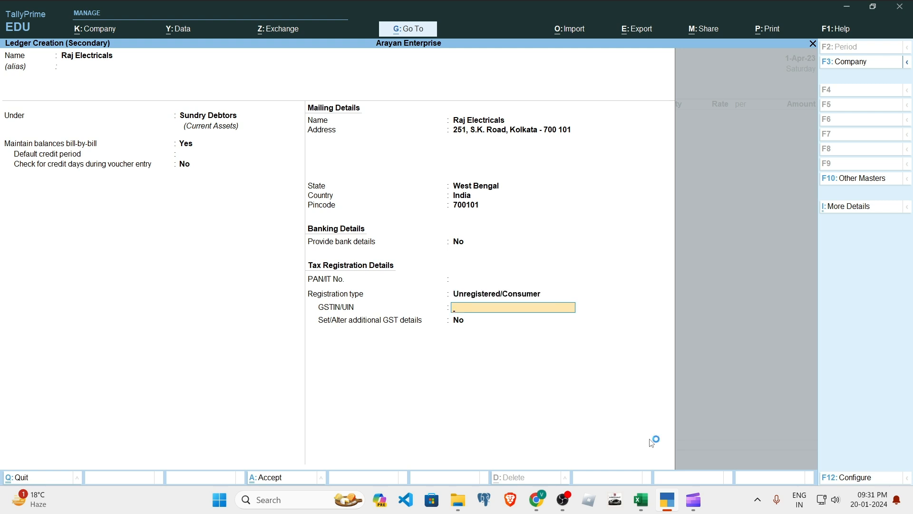
Step: Leave the GSTIN/UIN blank, keep additional GST details at No, and save the Raj Electricals ledger
key("Return")
key("Return")
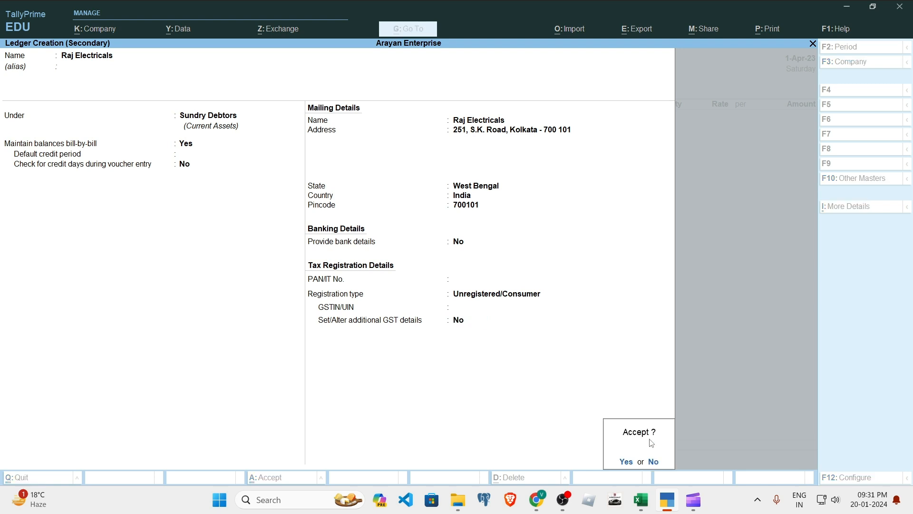
key("Return")
Step: Leave all dispatch and order details of the sales voucher blank
key("Return")
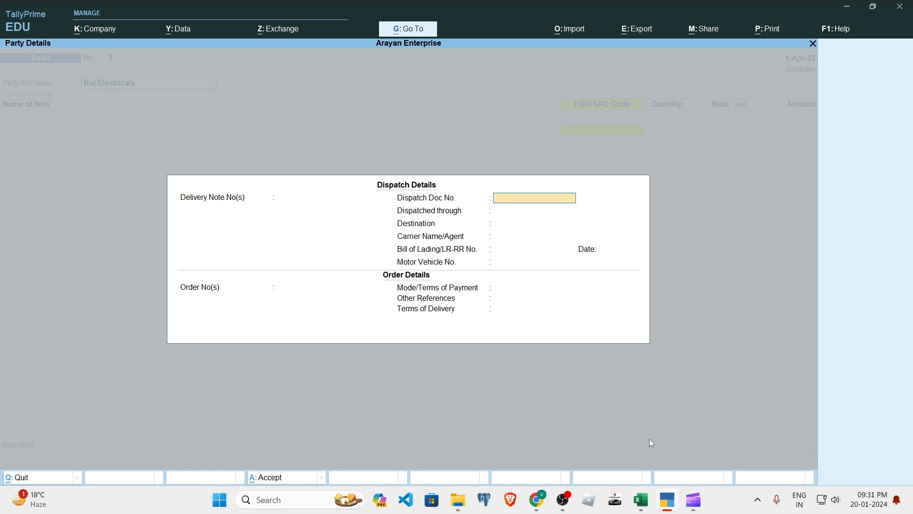
key("Return")
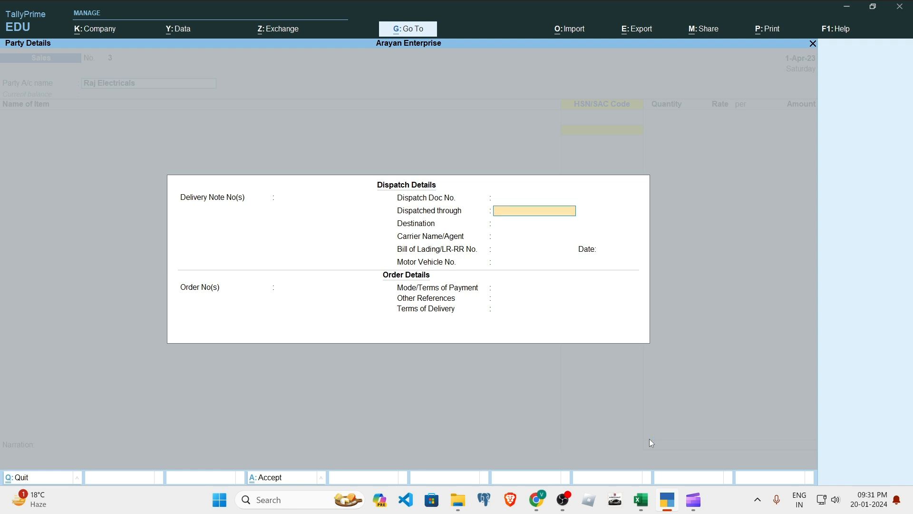
key("Return")
key("Return")
key("Return")
key("Return")
key("Return")
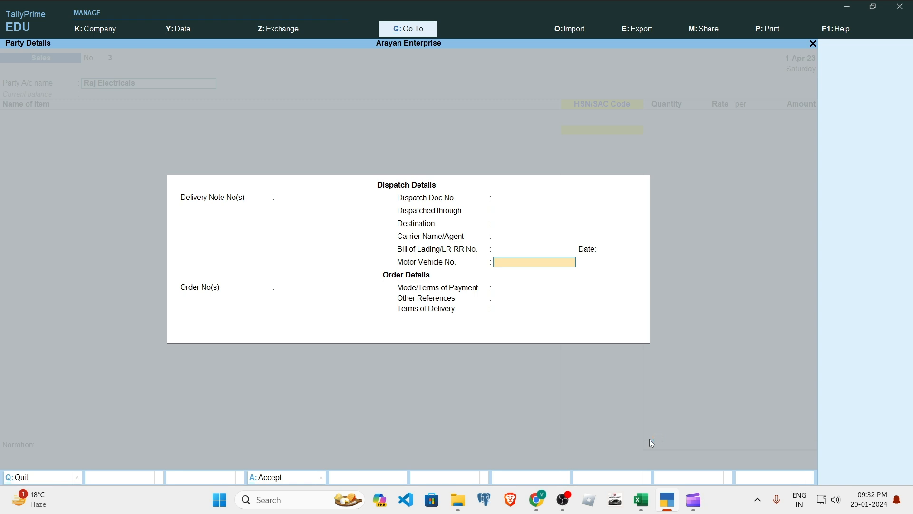
key("Return")
key("Return")
key("Return")
key("Return")
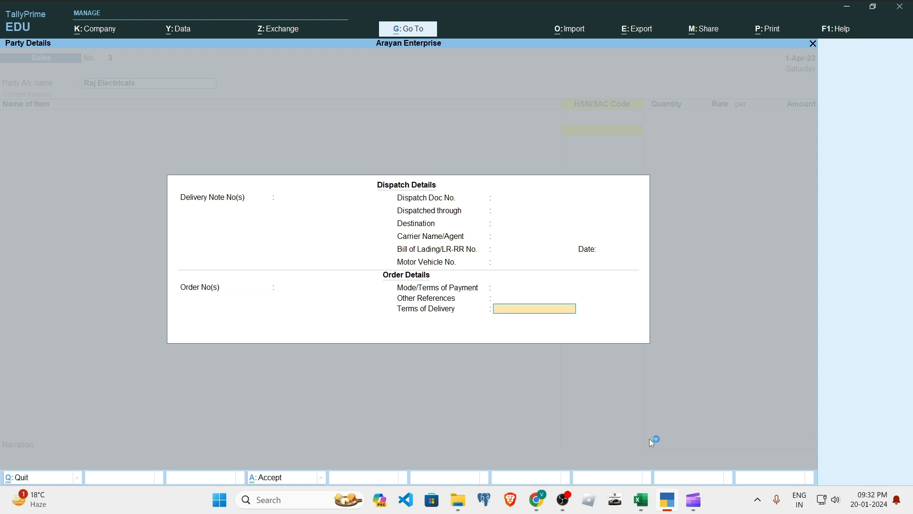
key("Return")
Step: Keep the default buyer and consignee details for Raj Electricals, with West Bengal as the place of supply
key("Return")
key("Return")
key("Return")
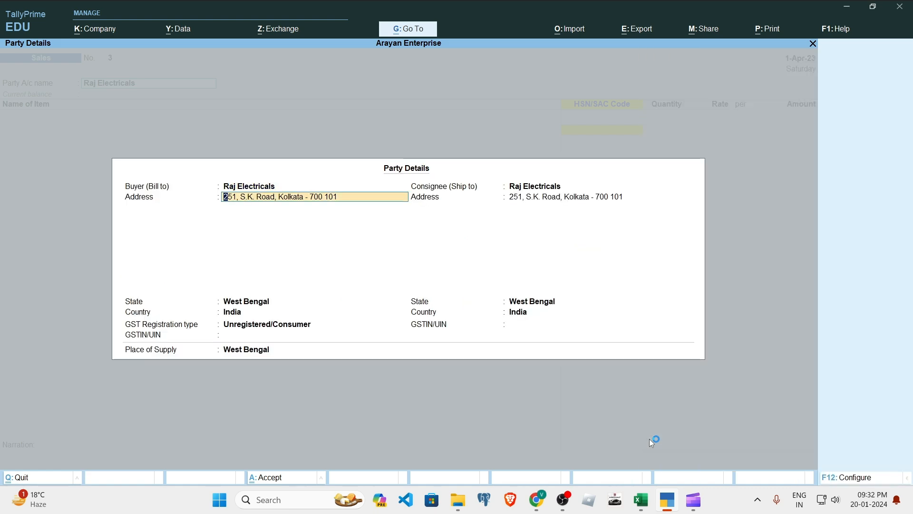
key("Return")
key("Return")
key("Return")
key("Return")
key("Return")
key("Return")
key("Return")
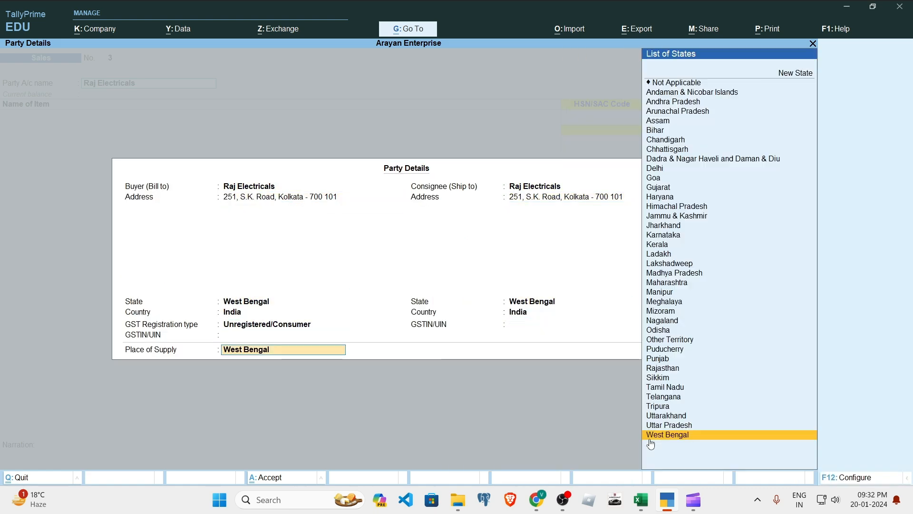
Step: Add the stock item Clothing to the voucher with the quantity of 130 Pcs from the Excel invoice
key("alt+Tab")
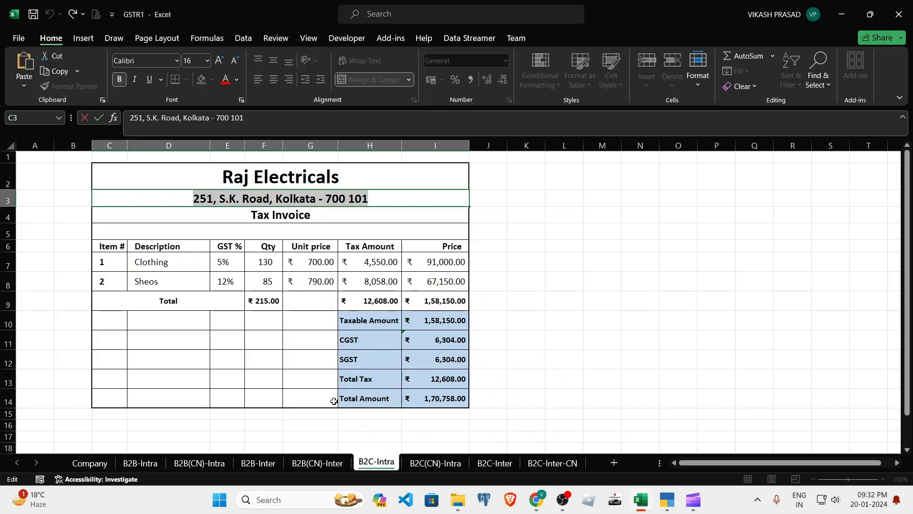
key("alt+Tab")
type("Cl")
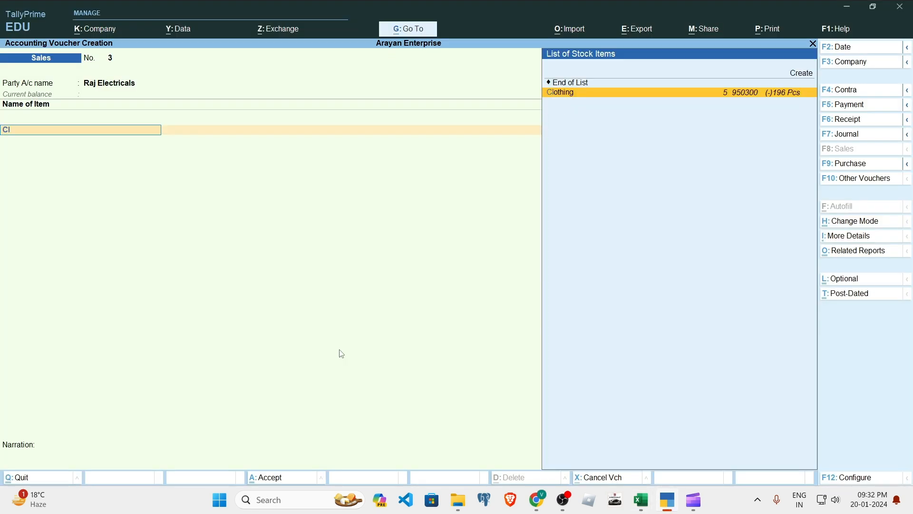
key("Return")
key("alt+Tab")
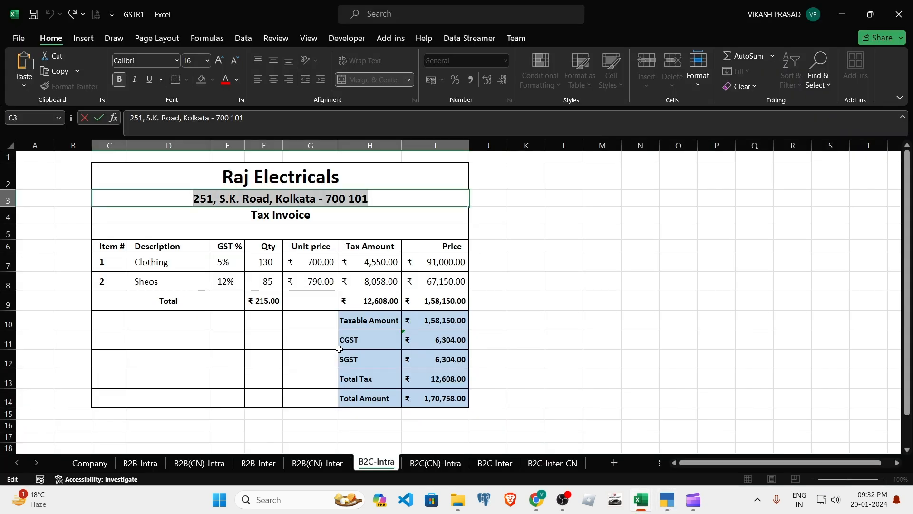
key("alt+Tab")
type("130")
key("Return")
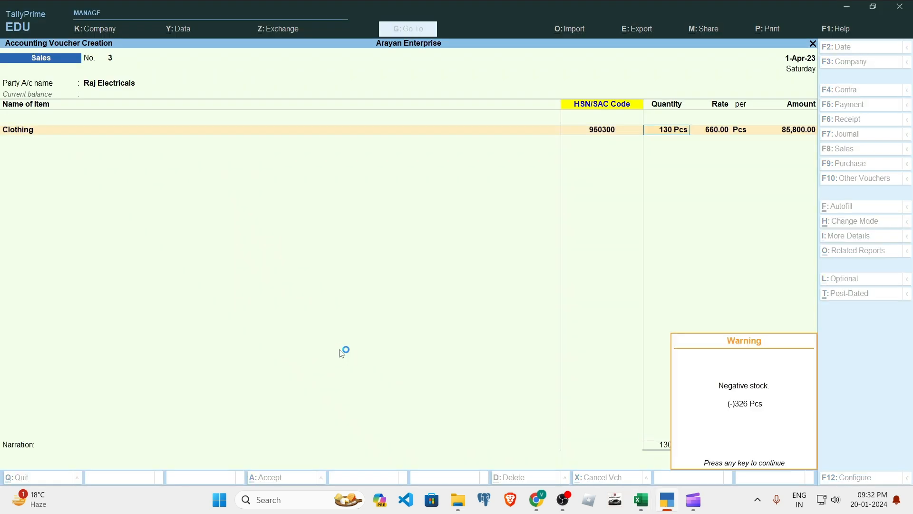
Step: Set the Clothing rate to 700 as in the invoice and allocate the amount to Sales @ 5%
key("alt+Tab")
key("alt+Tab")
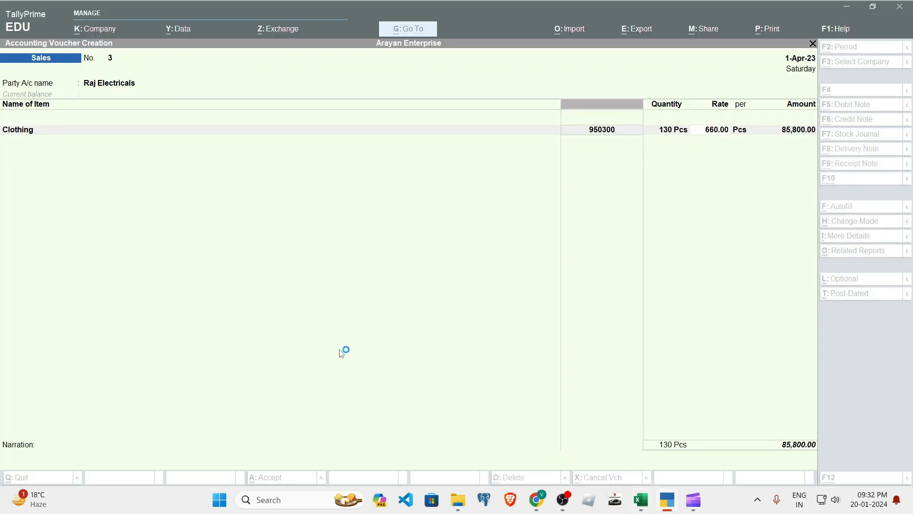
key("Return")
key("Return")
key("Return")
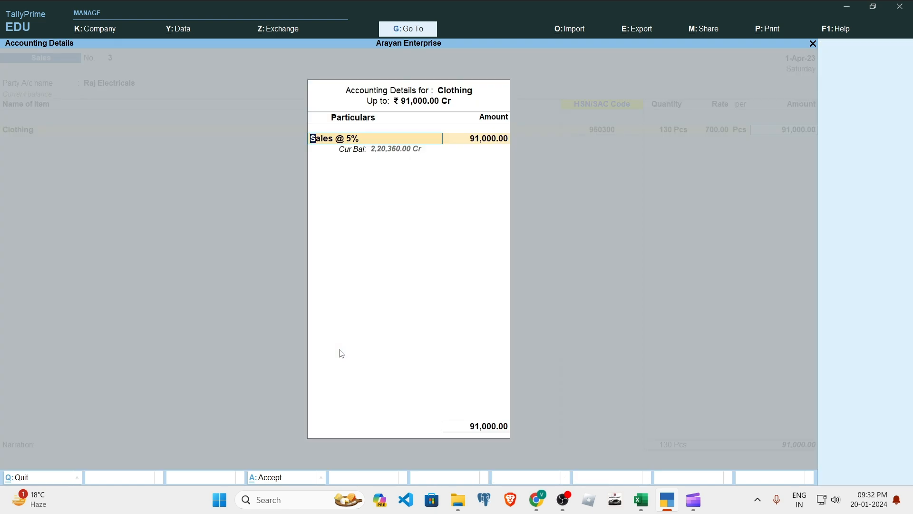
key("Return")
key("Return")
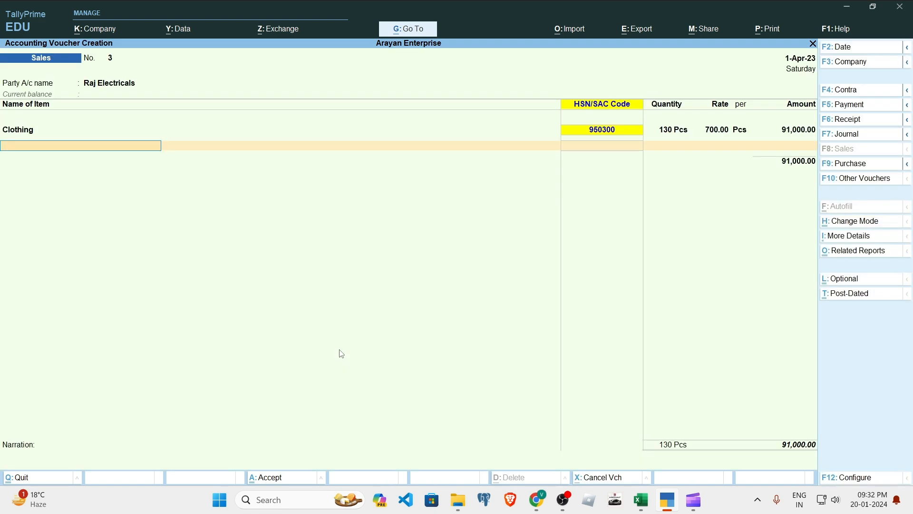
Step: Add the stock item Sheos from the invoice's second line to the voucher, with a quantity of 85 Pcs
key("alt+Tab")
left_click(278, 256)
left_click(185, 265)
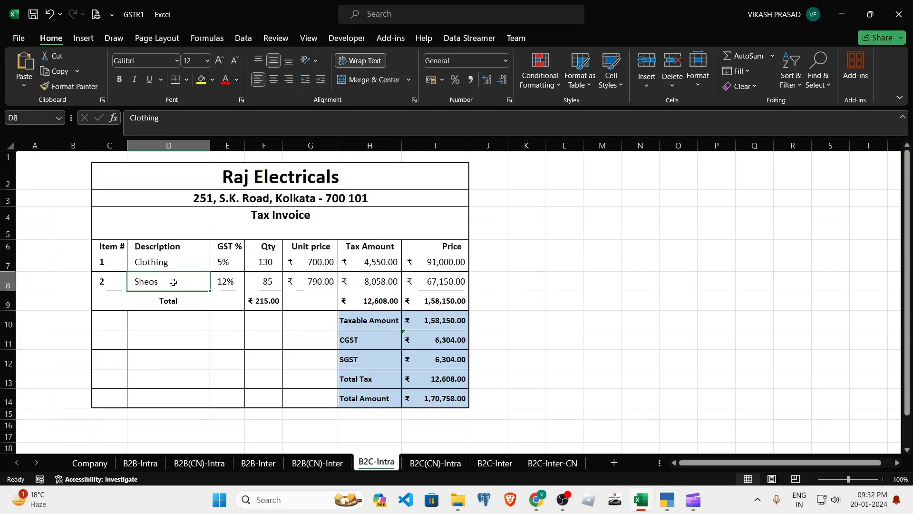
left_click(152, 282)
key("alt+Tab")
type("She")
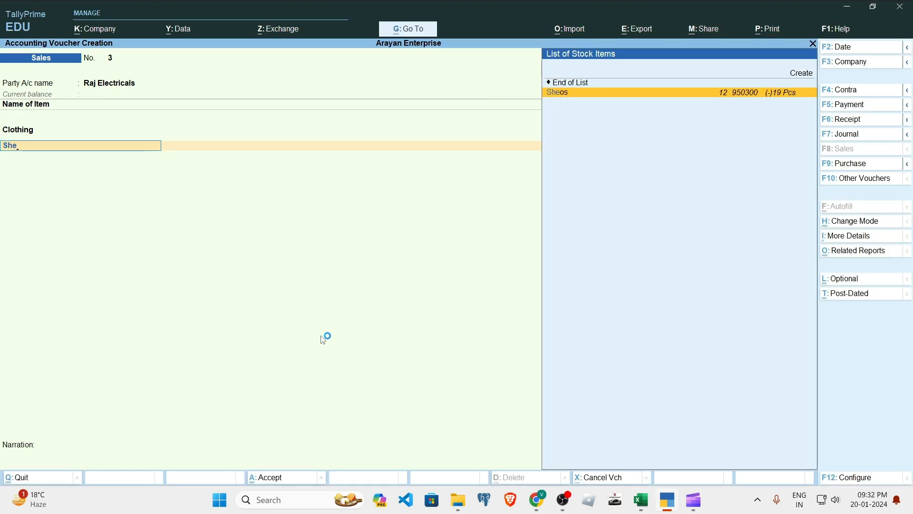
key("Return")
key("alt+Tab")
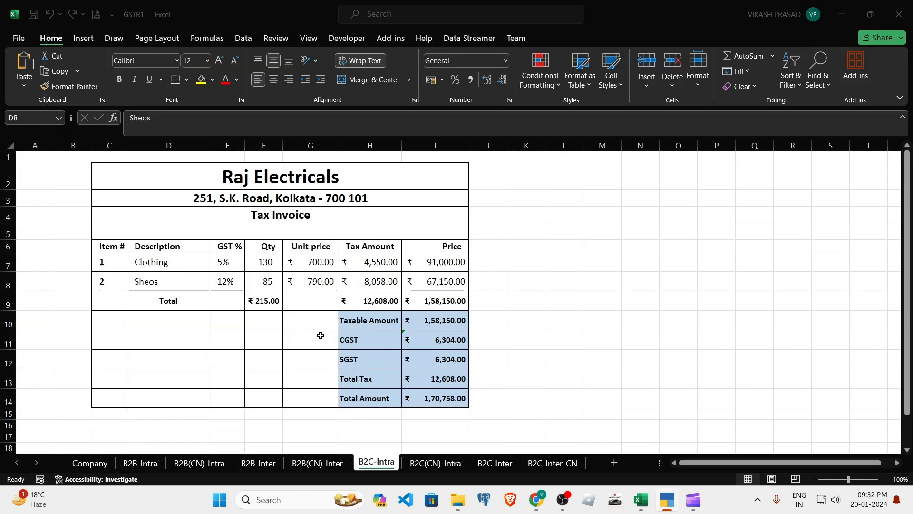
key("alt+Tab")
type("85")
key("Return")
Step: Check the Sheos unit price in the Excel invoice and set the item's rate to 790 in the voucher
key("Return")
key("Return")
key("alt+Tab")
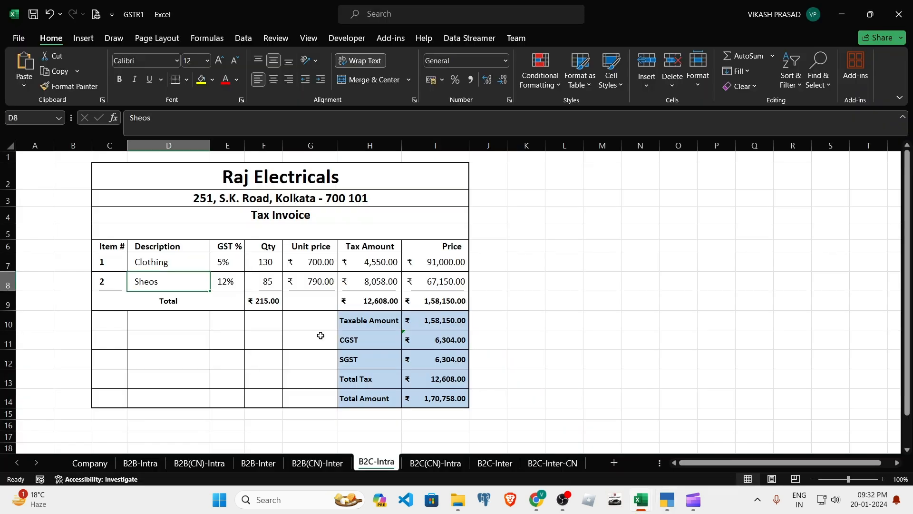
key("alt+Tab")
key("alt+Tab")
key("alt+Tab")
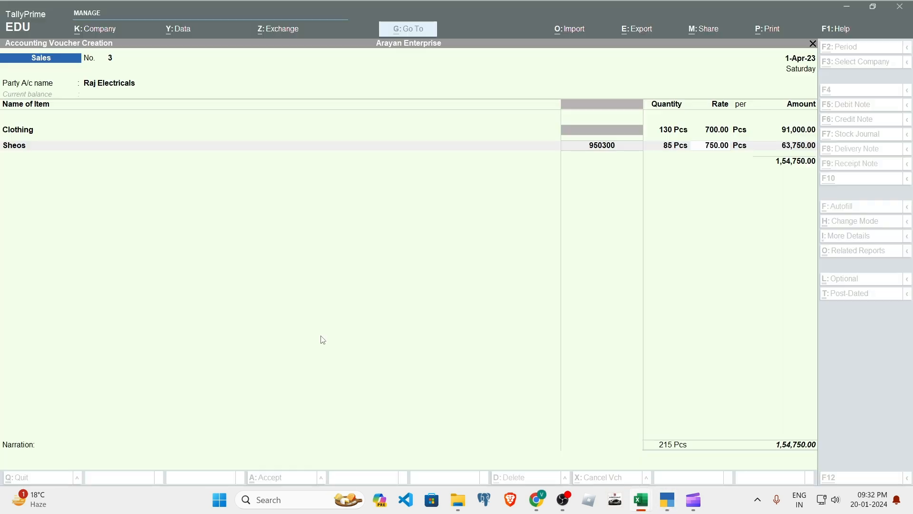
type("790")
key("Return")
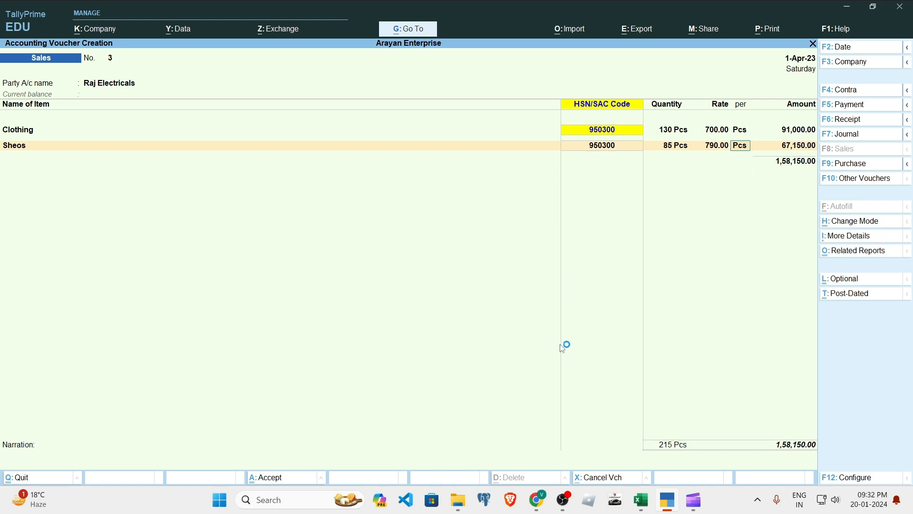
Step: Compare the Sheos line on the B2B-Inter sheet in Excel with the Sheos entry in the TallyPrime voucher
key("alt+Tab")
left_click(260, 464)
left_click_drag(142, 284, 421, 281)
key("alt+Tab")
key("alt+Tab")
key("alt+Tab")
key("alt+Tab")
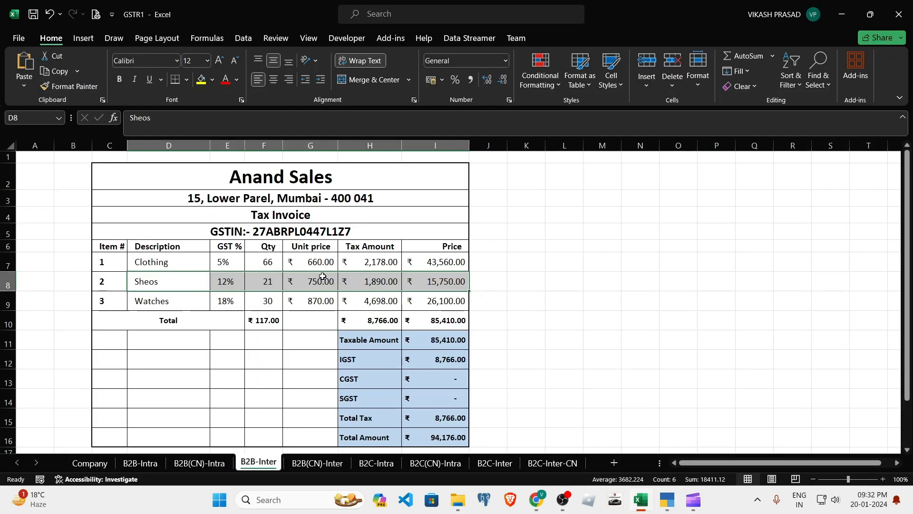
Step: Compare the item lines and totals on the B2C-Intra sheet in Excel with the Clothing and Sheos entries in the TallyPrime voucher
left_click(333, 468)
key("alt+Tab")
key("alt+Tab")
key("alt+Tab")
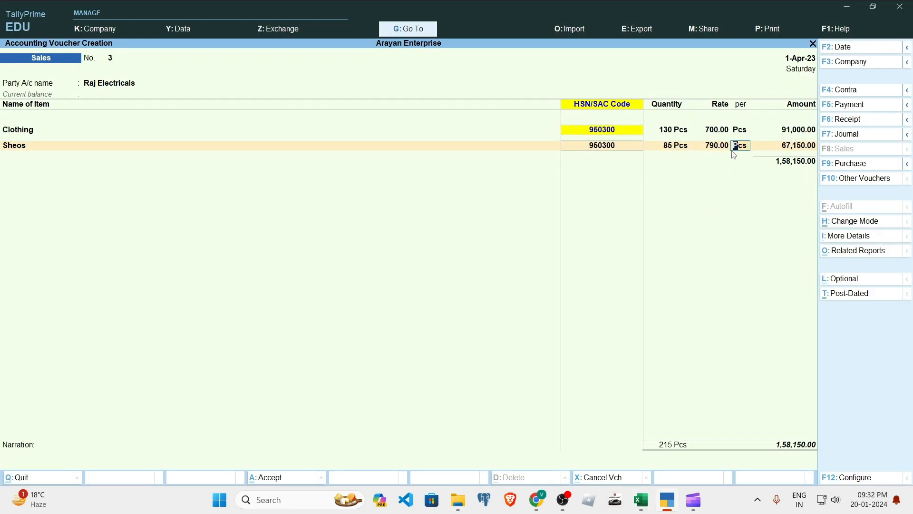
key("alt+Tab")
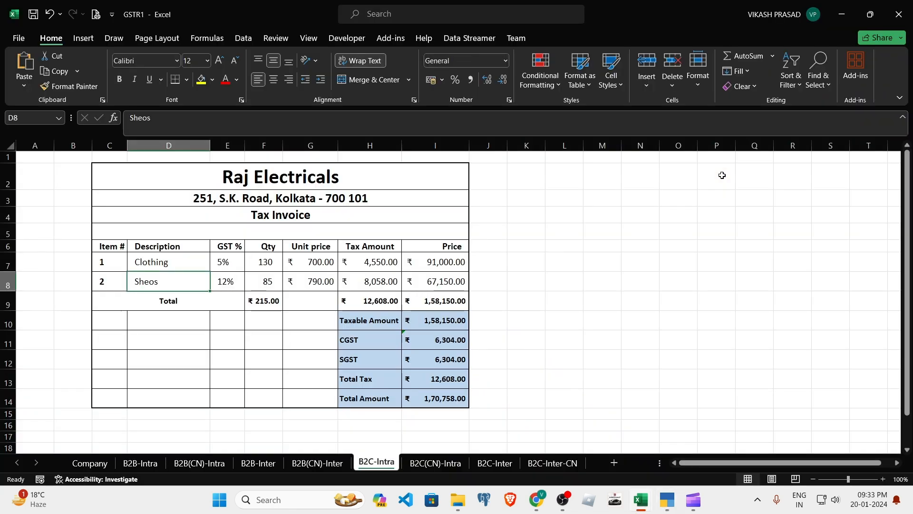
key("alt+Tab")
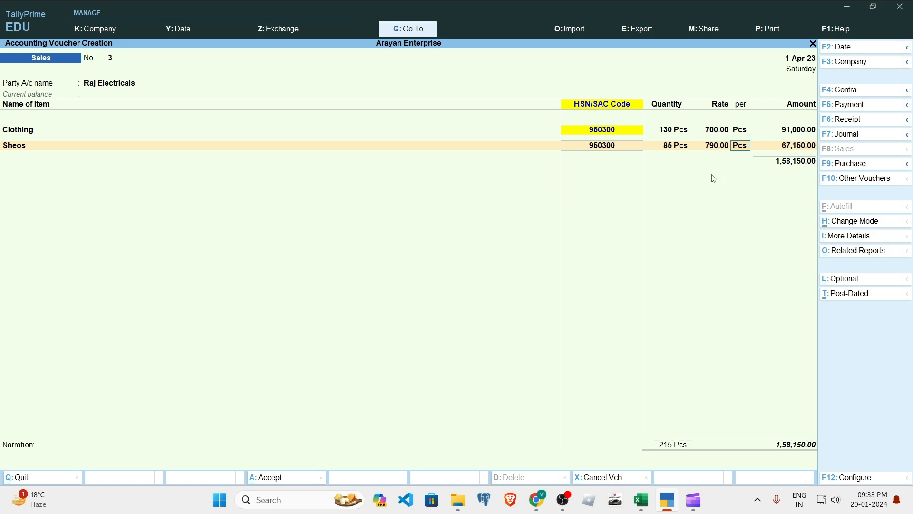
key("alt+Tab")
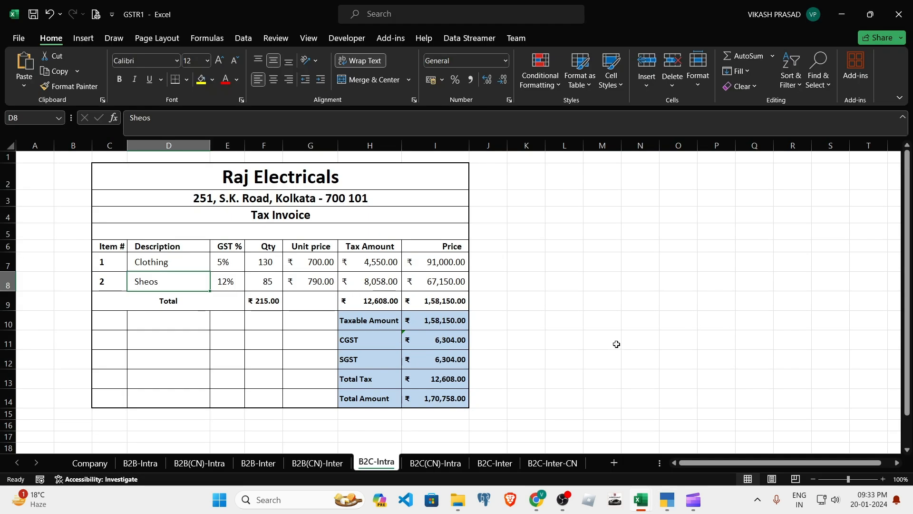
key("alt+Tab")
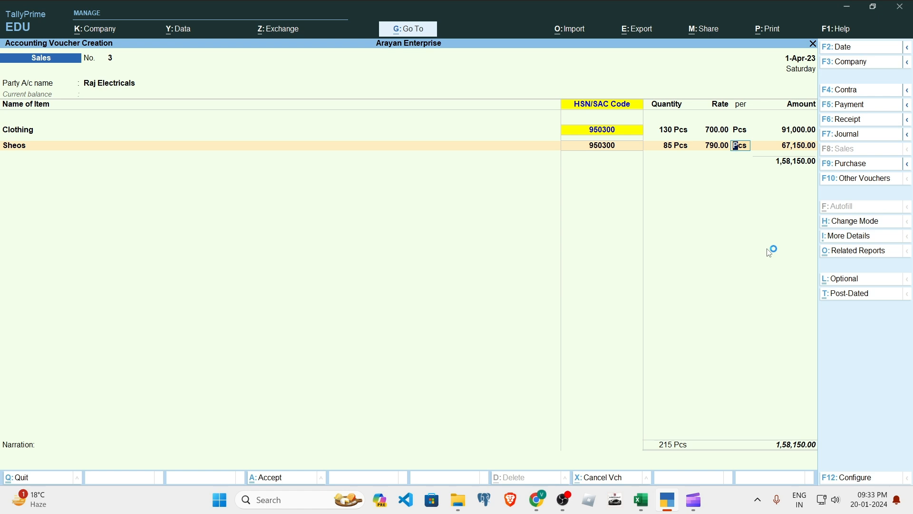
Step: Allocate the Sheos amount to Sales @ 12% and check the item's GST rate in the Excel invoice
key("Return")
key("Return")
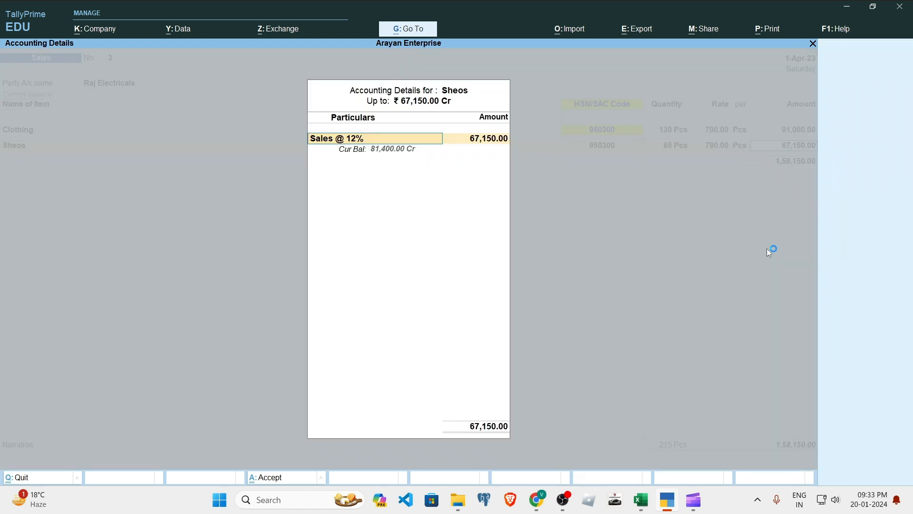
key("Return")
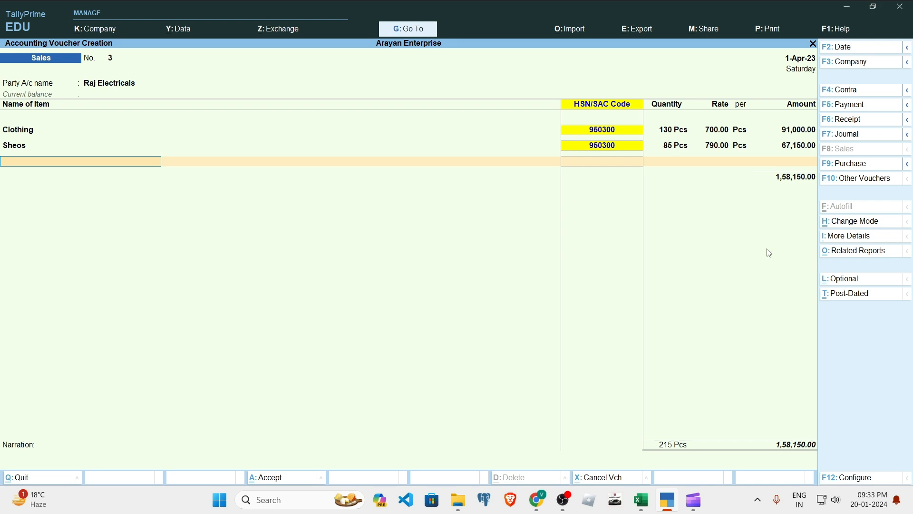
key("alt+Tab")
left_click(241, 281)
key("alt+Tab")
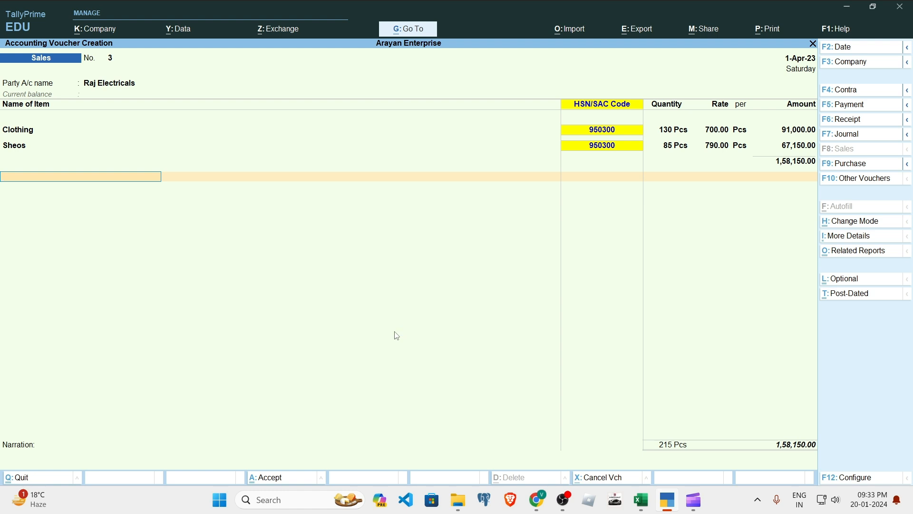
type("Ou")
key("Down")
key("Down")
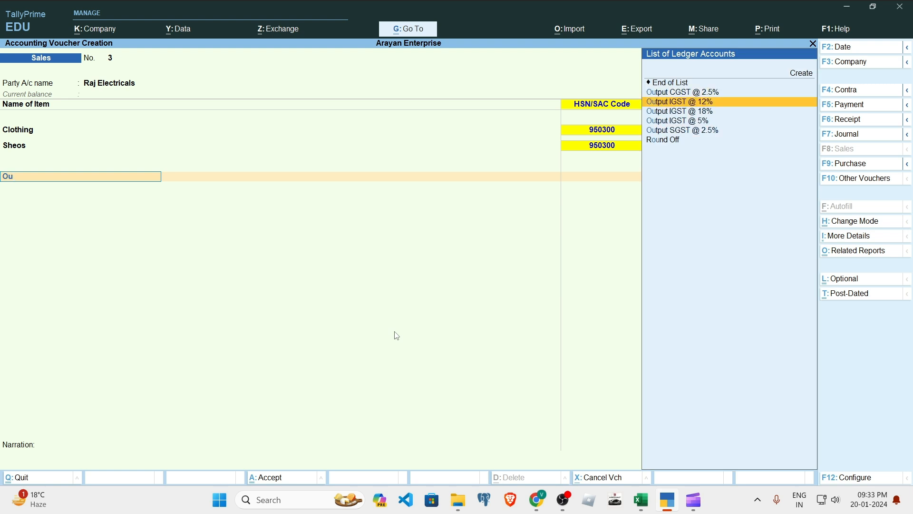
key("BackSpace")
key("BackSpace")
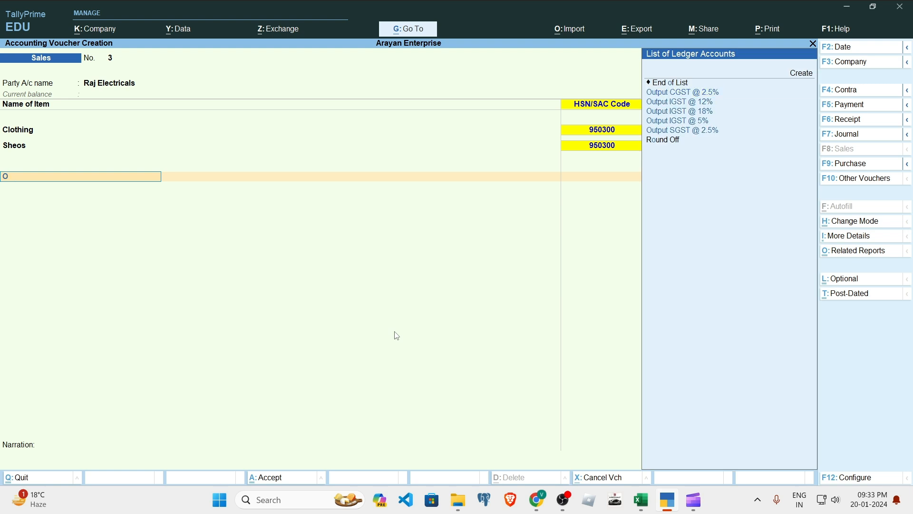
key("BackSpace")
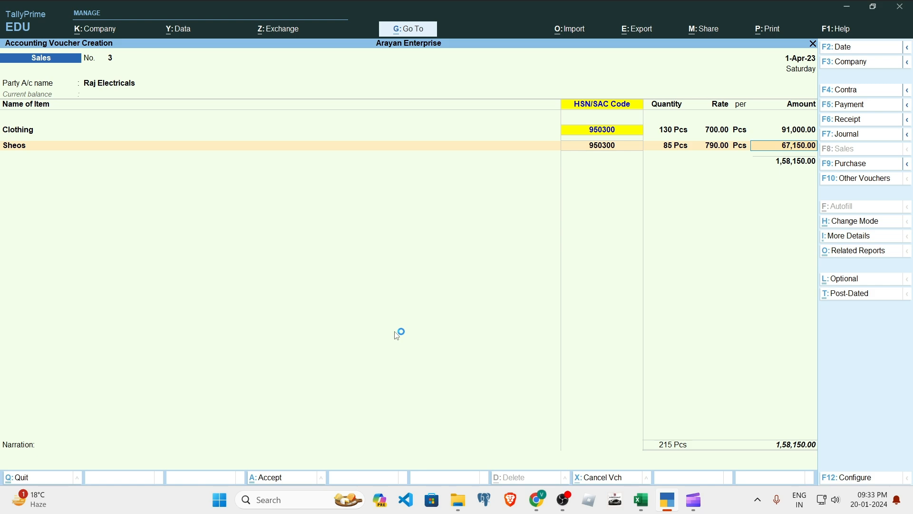
Step: Review the GST rate, tax amount and price of the Clothing and Sheos lines in the Excel invoice
key("alt+Tab")
left_click_drag(220, 261, 413, 261)
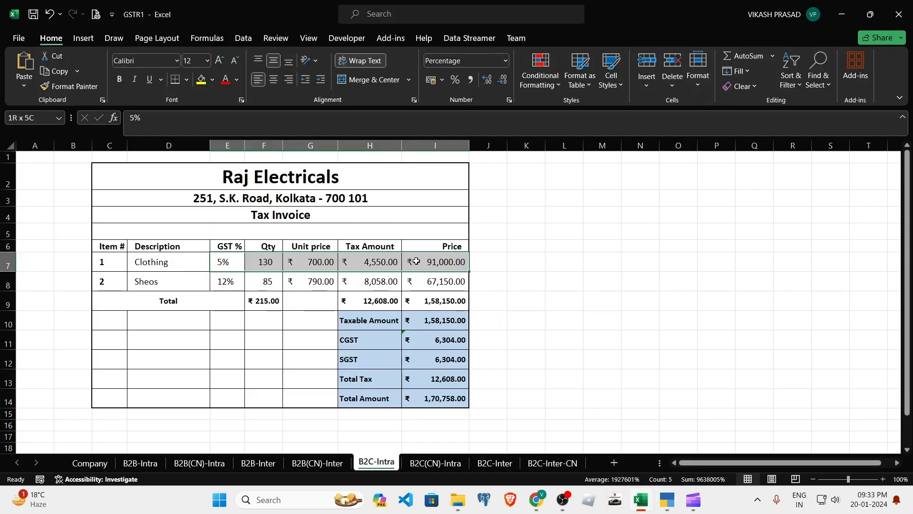
left_click_drag(220, 281, 430, 281)
key("alt+Tab")
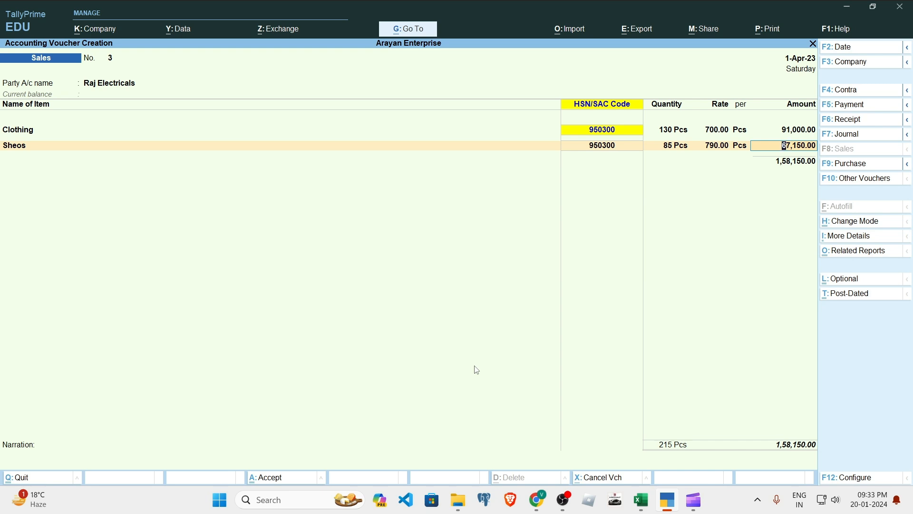
Step: Finish the voucher's item list and add the tax ledgers Output CGST @ 2.5% and Output SGST @ 2.5% below it
key("Return")
key("Return")
key("Return")
key("Return")
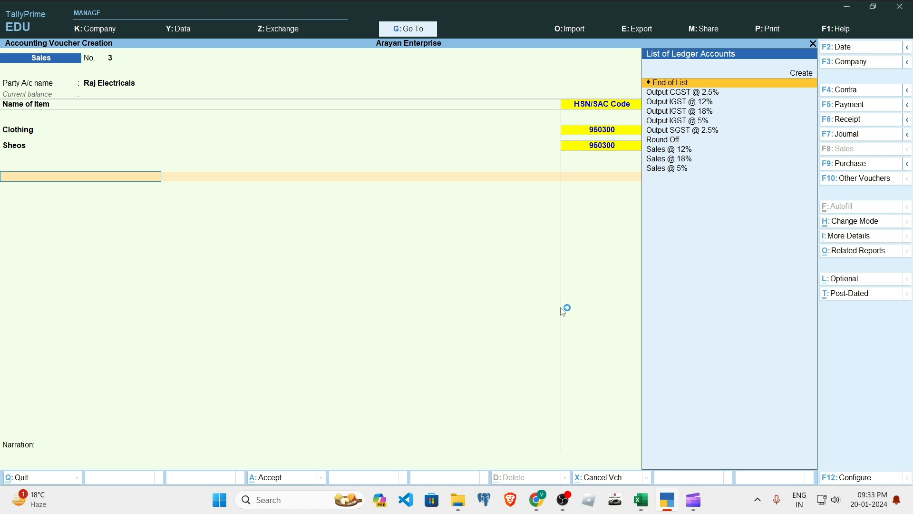
key("Down")
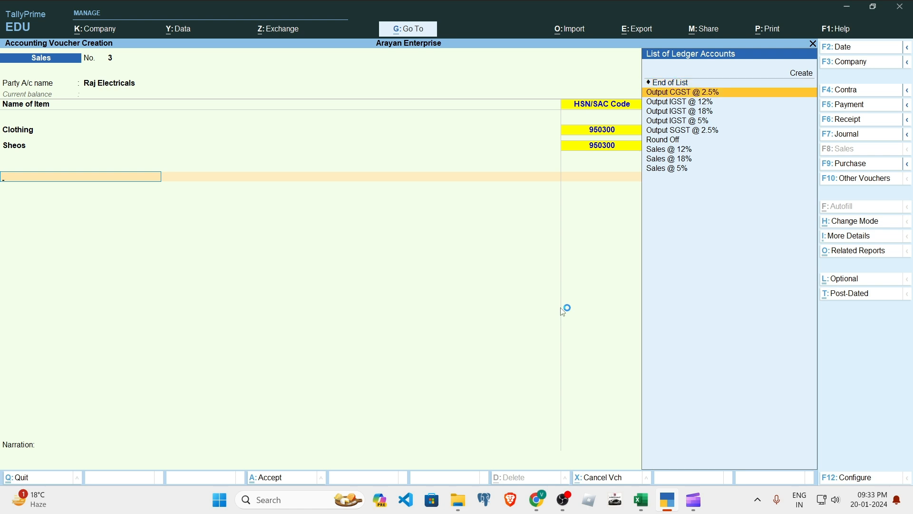
key("Return")
key("Return")
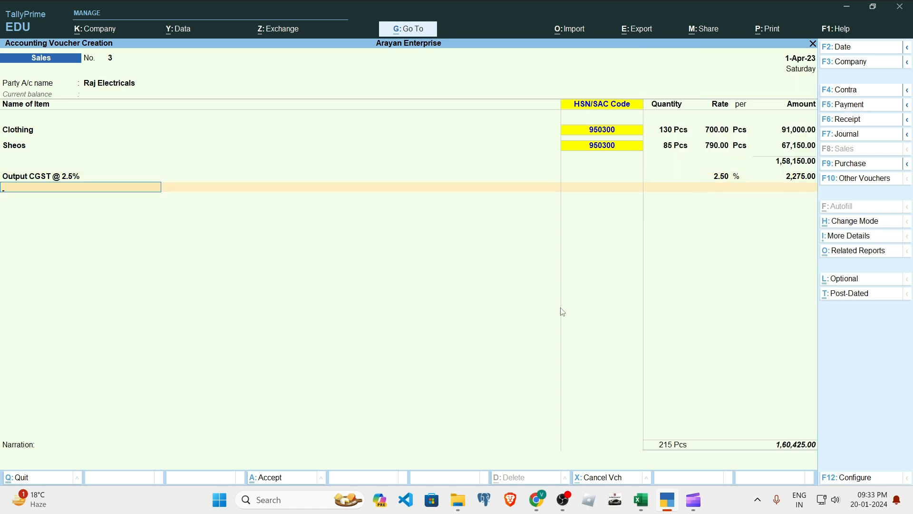
type("Sgst")
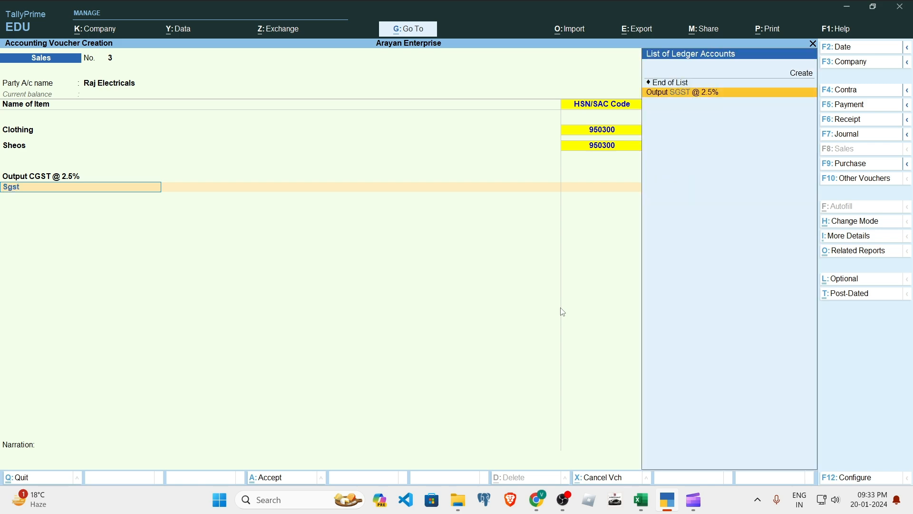
key("Return")
key("Return")
Step: Compare the invoice's CGST, SGST and Clothing tax amounts in Excel with the two tax lines in the TallyPrime voucher
key("alt+Tab")
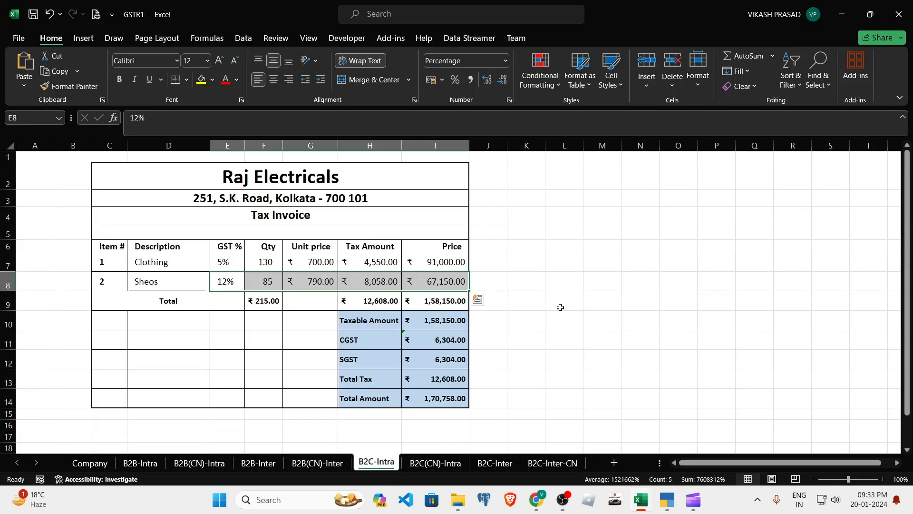
left_click(444, 340)
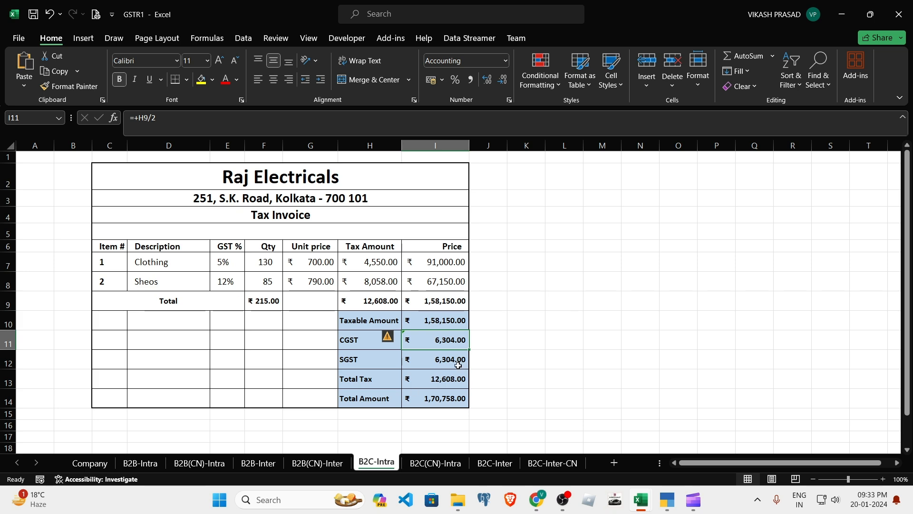
left_click(457, 363)
left_click(372, 260)
key("alt+Tab")
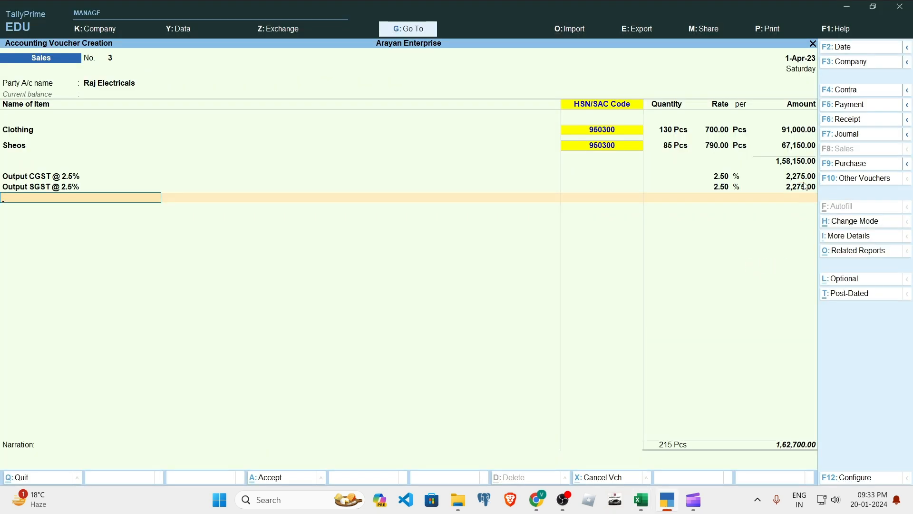
key("alt+Tab")
key("alt+Tab")
Step: Examine the voucher's GST - Tax Analysis report and compare the Clothing and Sheos tax values with the Excel invoice
left_click(865, 252)
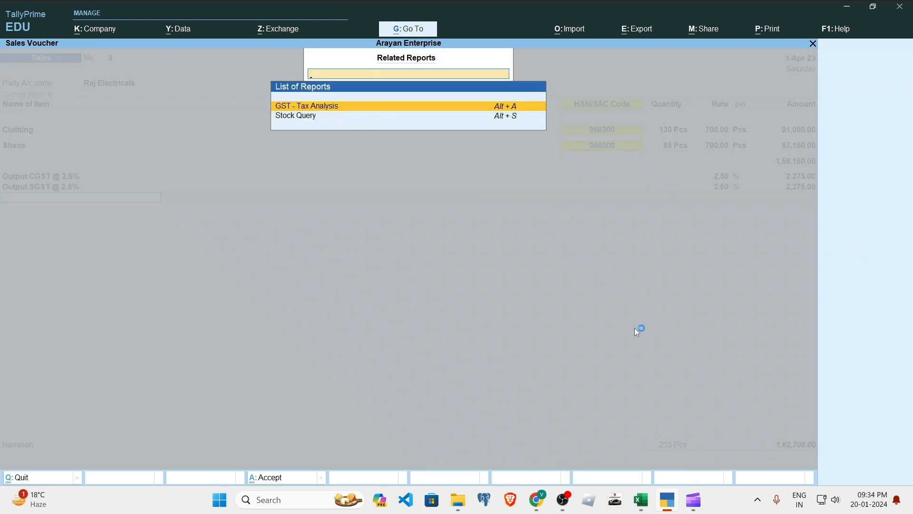
key("Return")
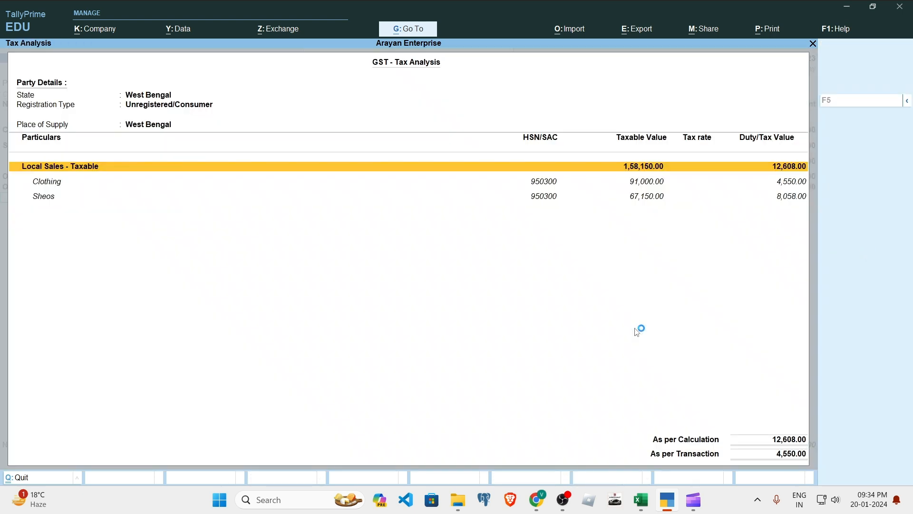
left_click(794, 185)
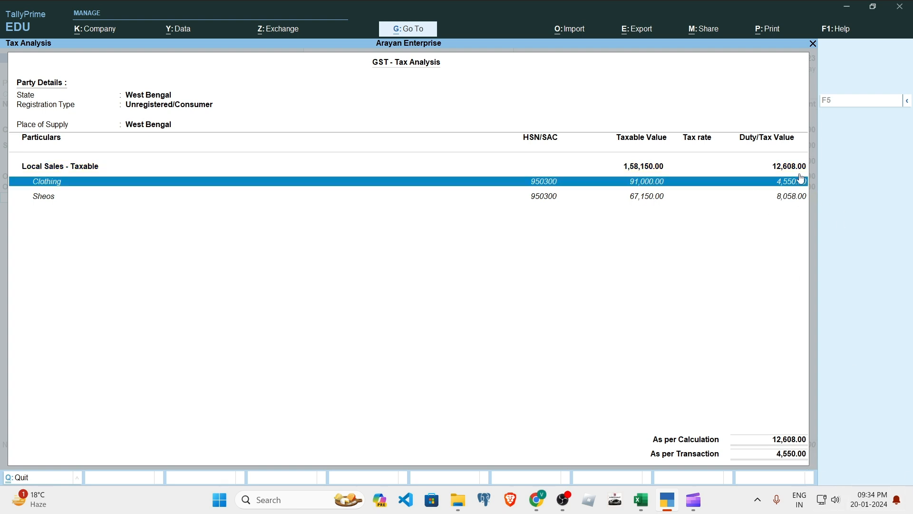
key("Down")
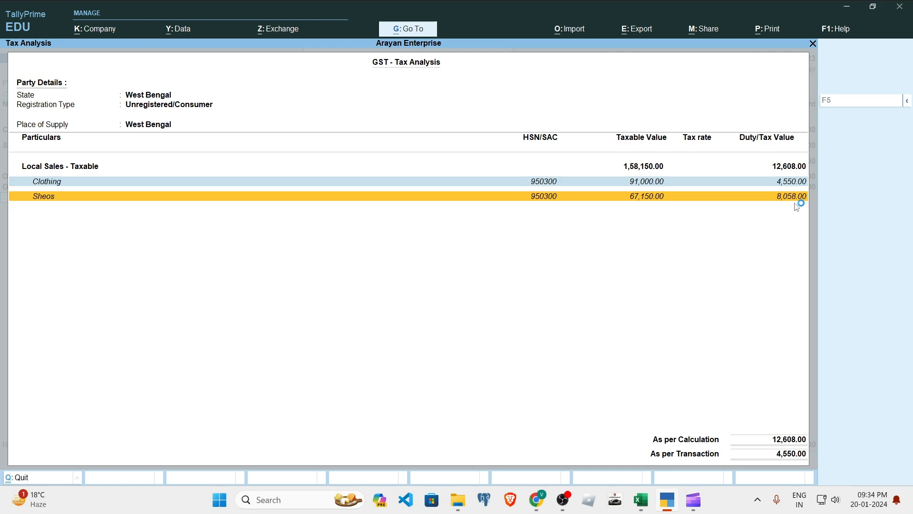
key("alt+Tab")
left_click(396, 284)
key("alt+Tab")
left_click(783, 182)
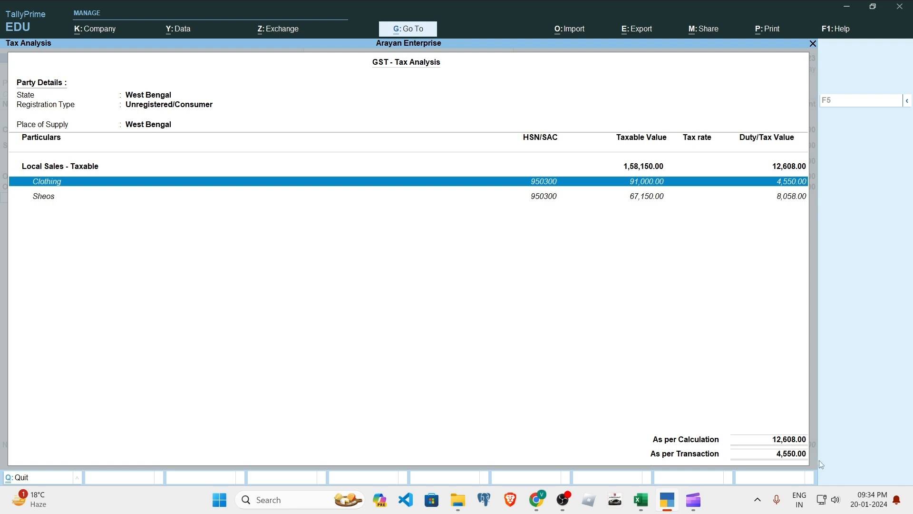
key("Return")
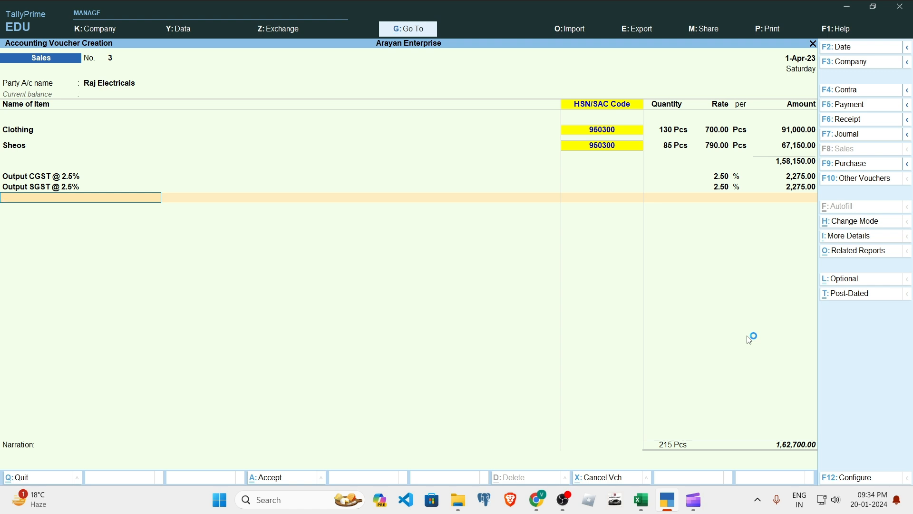
key("BackSpace")
key("BackSpace")
key("BackSpace")
key("BackSpace")
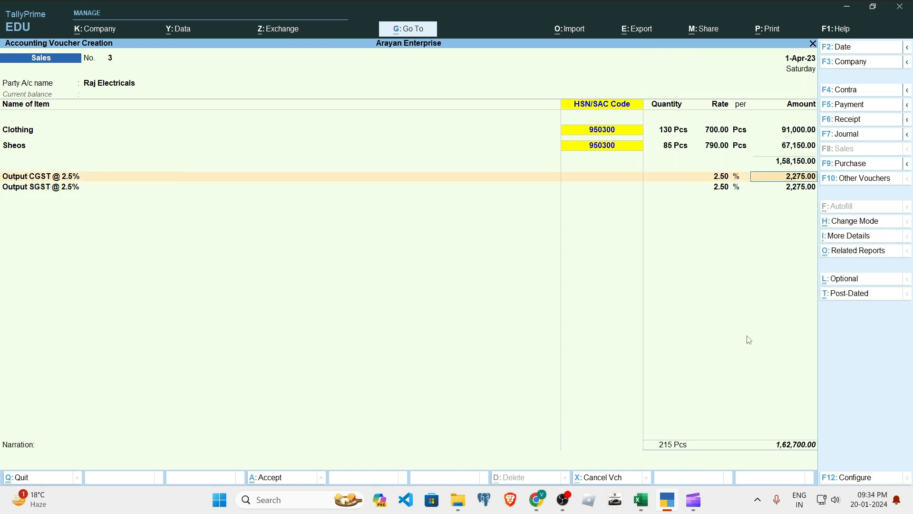
key("Return")
key("Return")
key("Return")
Step: Start a new ledger from within the voucher, named Output CGST @ 6%, and place it under Duties & Taxes
key("alt+c")
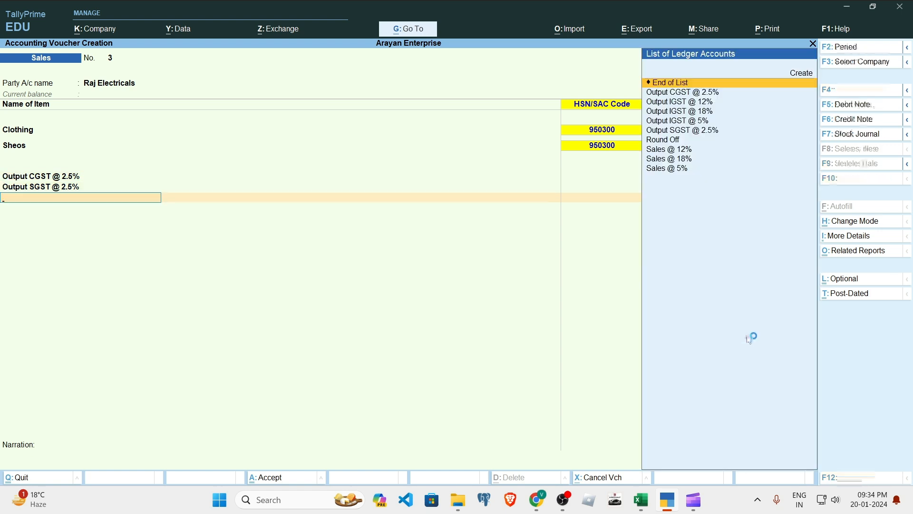
key("BackSpace")
key("BackSpace")
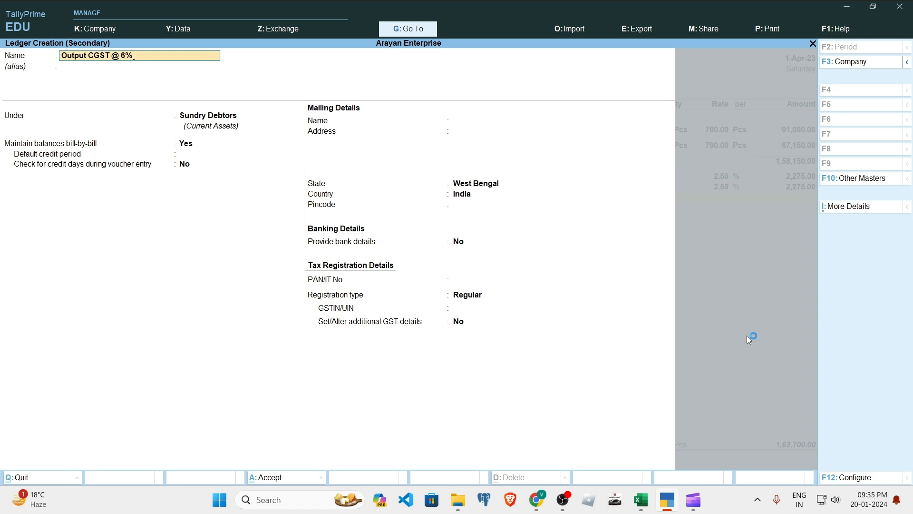
key("Return")
key("Return")
key("Return")
key("BackSpace")
type("Dut")
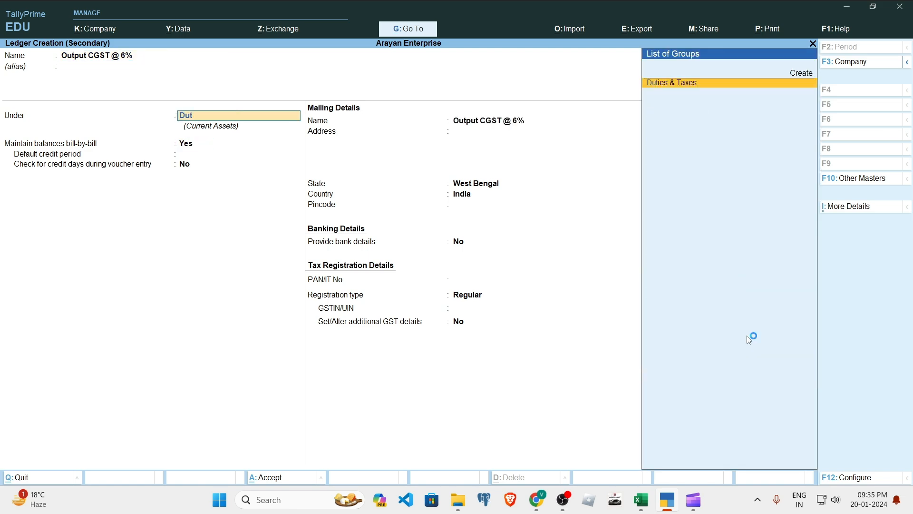
key("Return")
Step: Make the new ledger a GST ledger of tax type CGST at 6% without rounding, save it and accept its line in the voucher
key("Up")
key("Return")
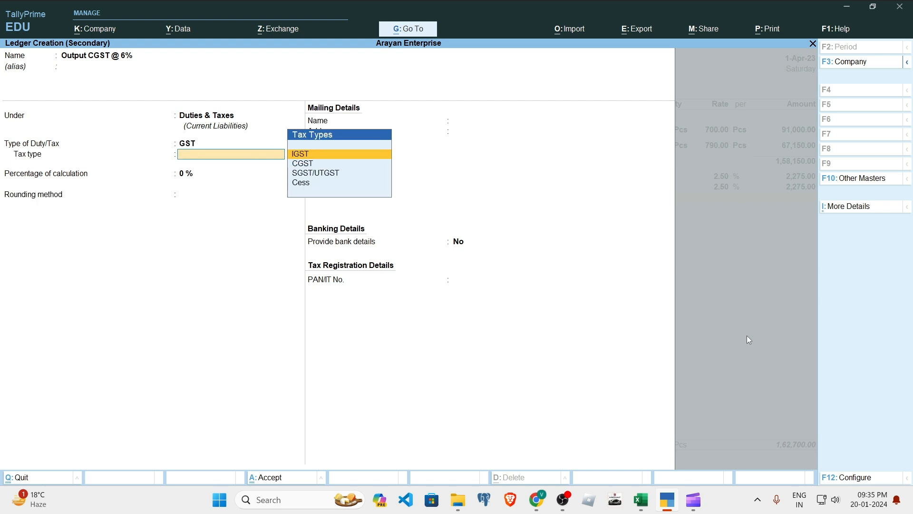
key("Down")
key("Return")
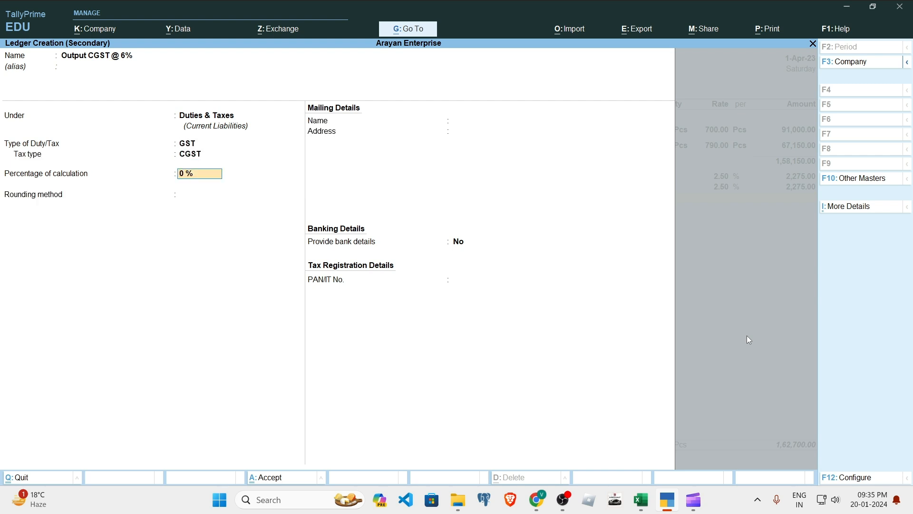
type("6")
key("Return")
key("Return")
key("Return")
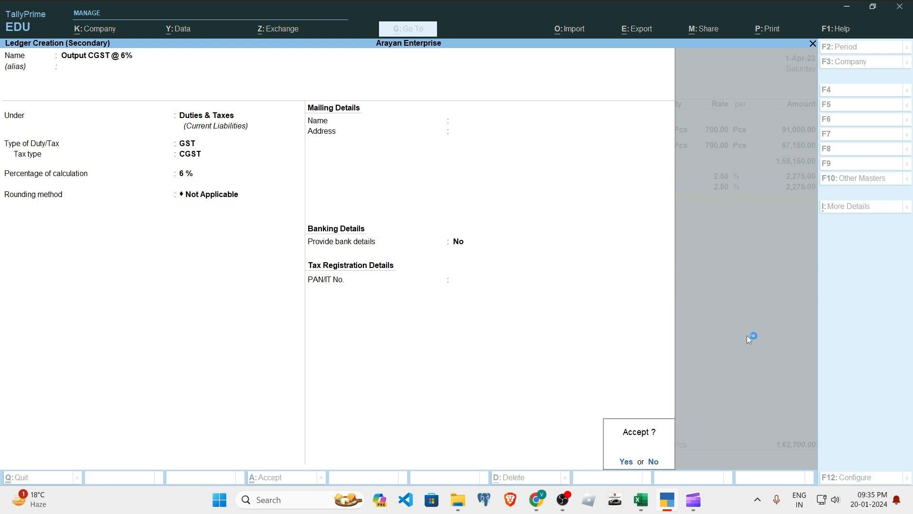
key("Return")
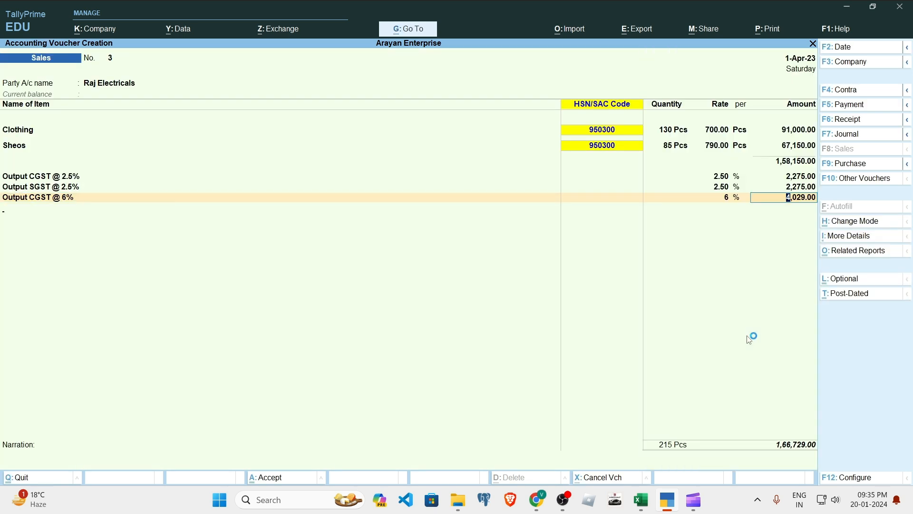
key("Return")
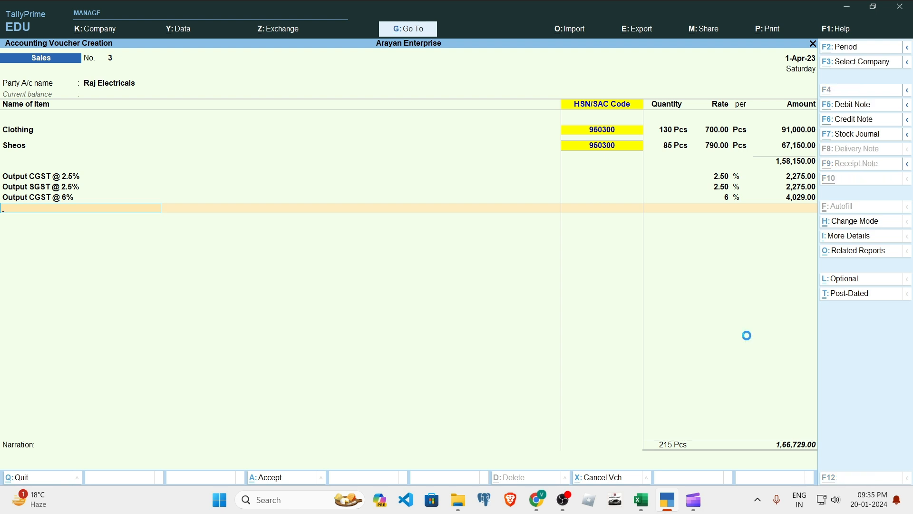
Step: Start a new ledger from within the voucher, named Output SGST @ 6%, and place it under Duties & Taxes
key("alt+c")
type("Output CGST @ 2.5%")
key("BackSpace")
key("BackSpace")
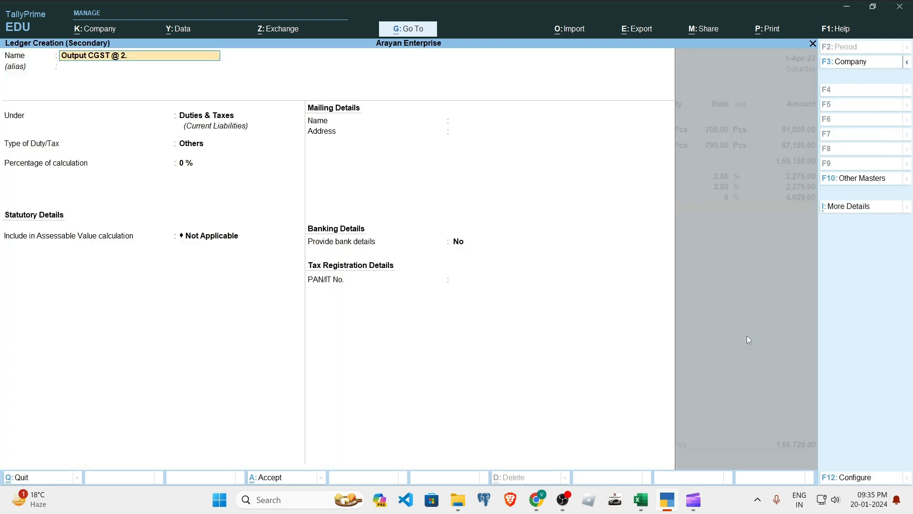
key("BackSpace")
key("BackSpace")
type("SGST @ 6%")
key("Return")
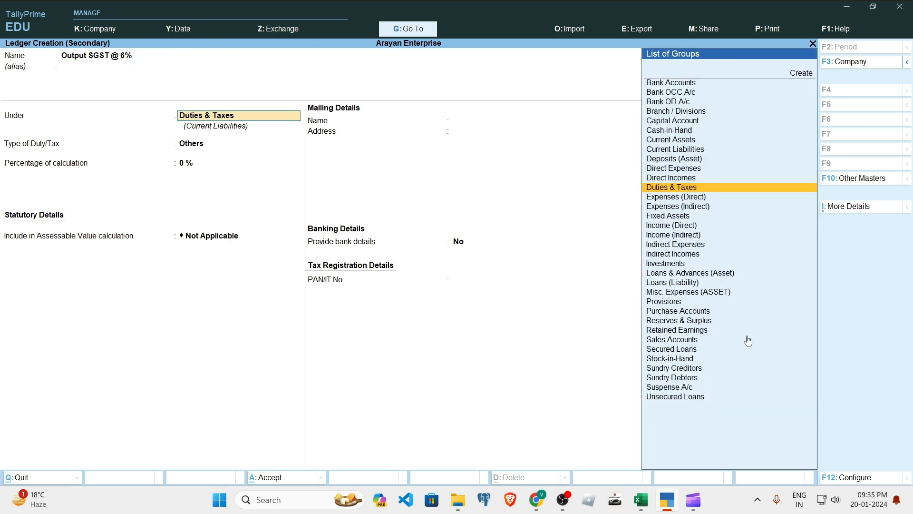
key("Return")
Step: Make the new ledger a GST ledger of tax type SGST/UTGST at 6%, save it and accept its line in the voucher
key("Up")
key("Return")
key("Down")
key("Down")
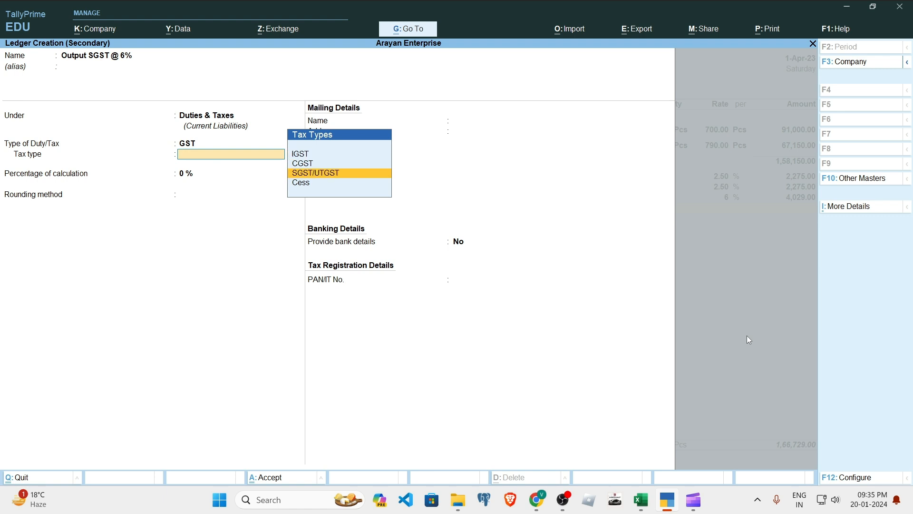
key("Return")
type("6")
key("Return")
key("Return")
key("Return")
key("Return")
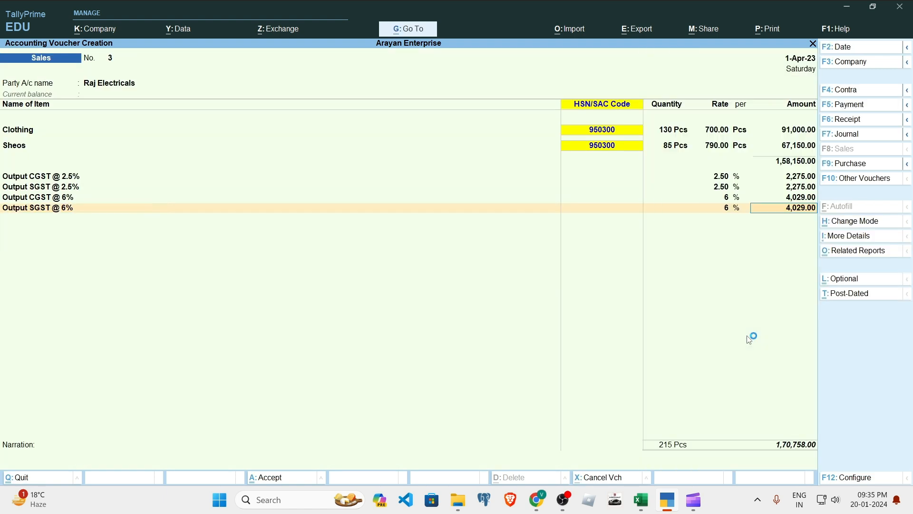
key("Return")
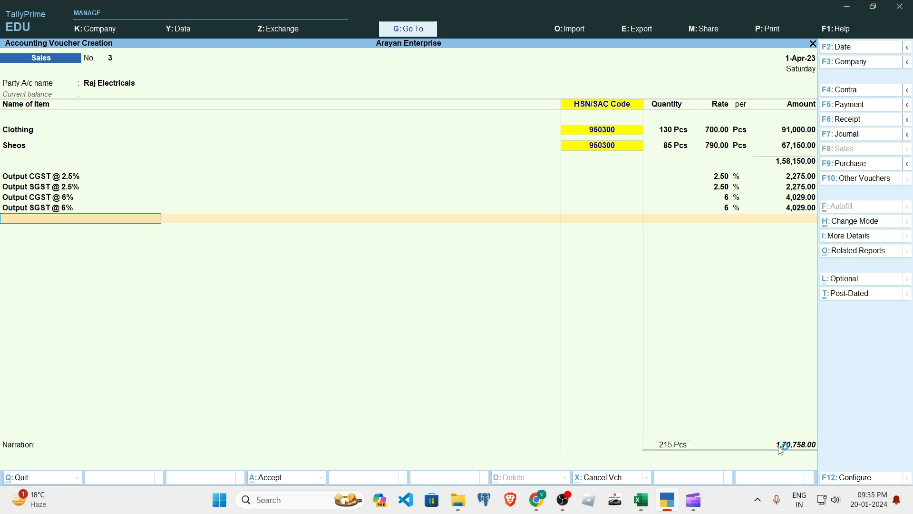
Step: Compare the invoice's total amount in Excel with the total of the TallyPrime voucher
key("alt+Tab")
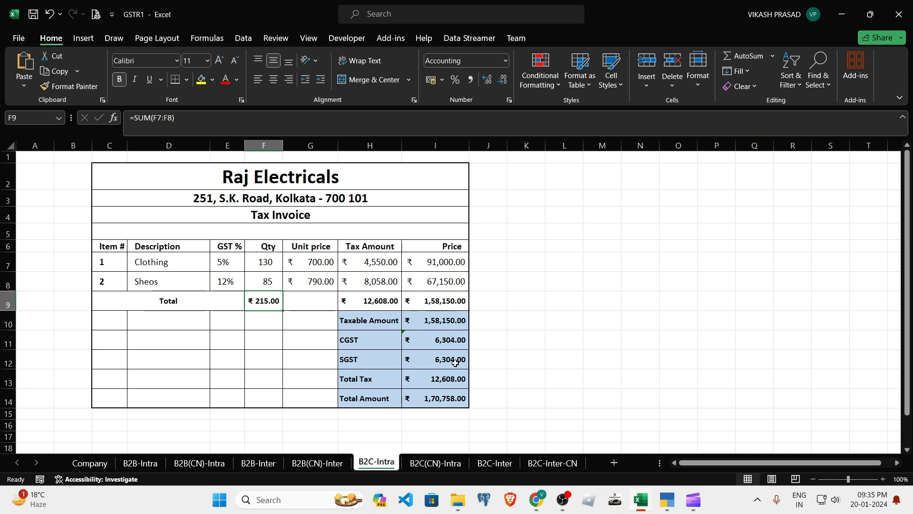
key("alt+Tab")
key("alt+Tab")
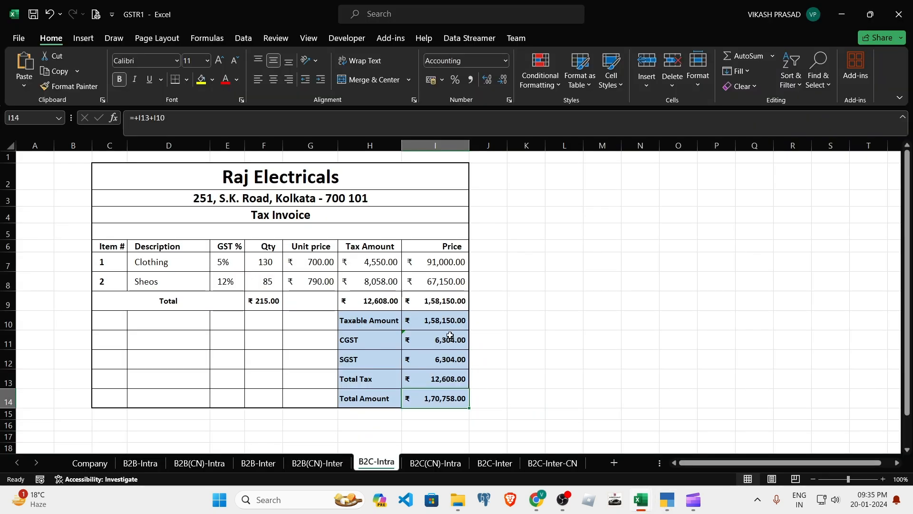
key("alt+Tab")
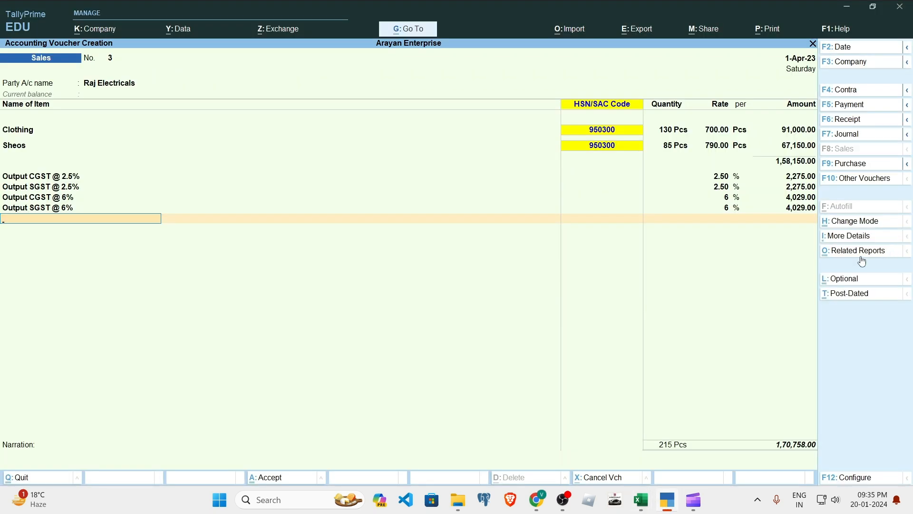
Step: Review the voucher's GST - Tax Analysis report and compare its total tax with the invoice's Total Tax in Excel
left_click(864, 253)
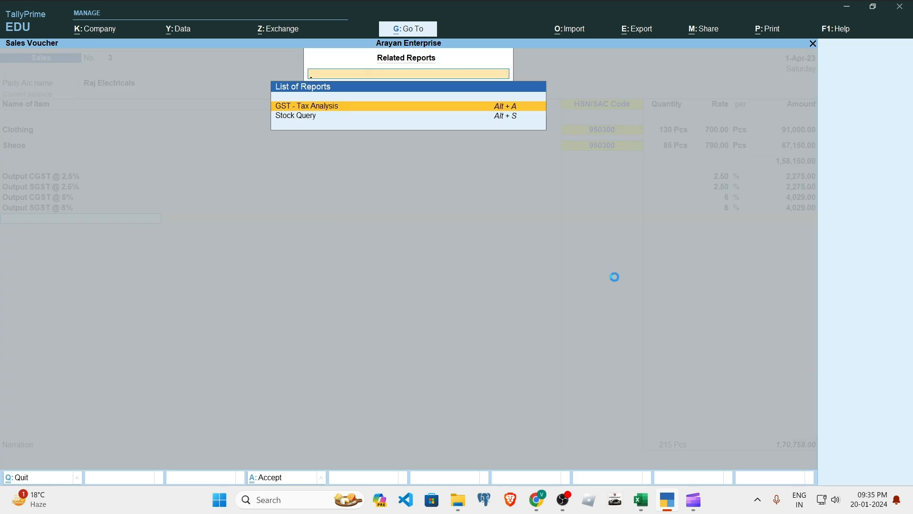
key("Return")
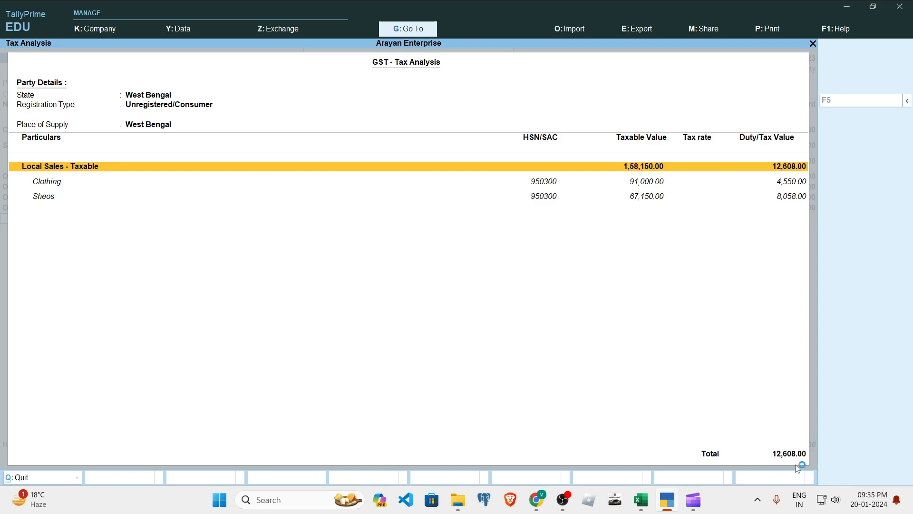
key("alt+Tab")
left_click(451, 379)
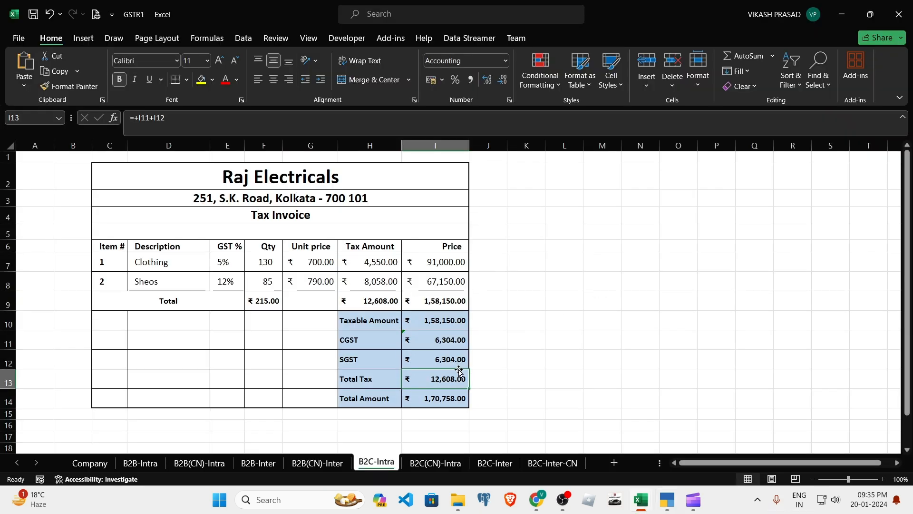
key("alt+Tab")
key("Escape")
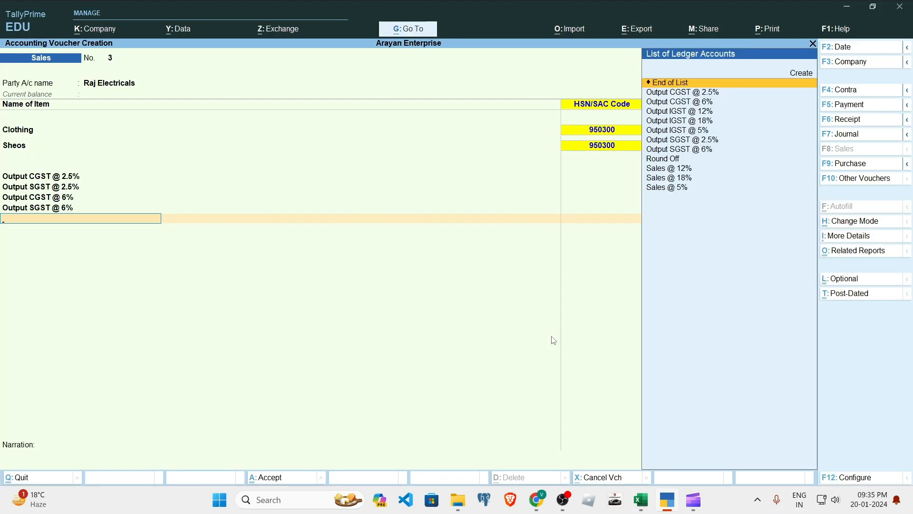
Step: End the voucher's ledger list, leave the narration empty and save the Raj Electricals sales voucher
key("Return")
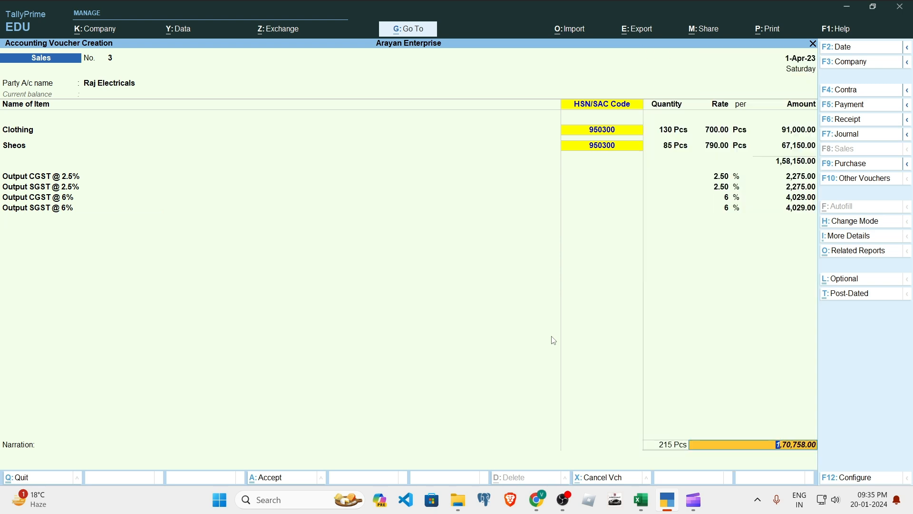
key("Return")
key("Return")
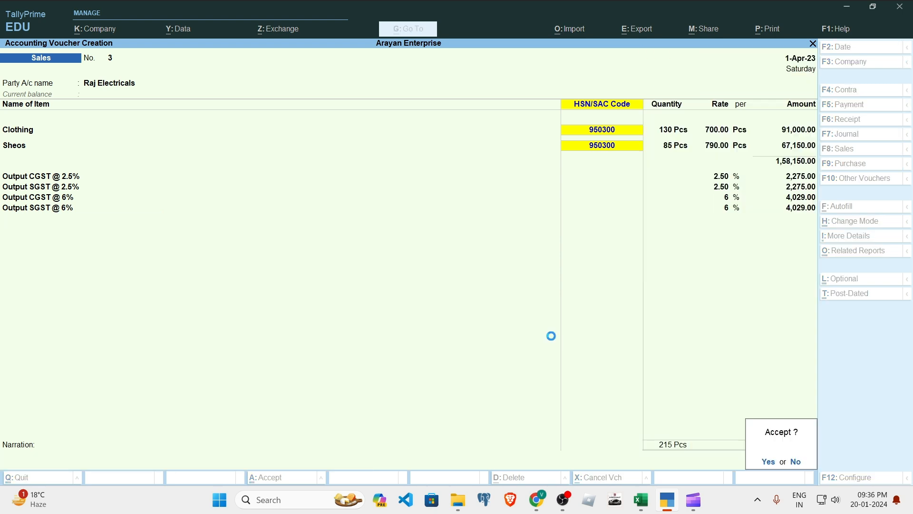
key("Return")
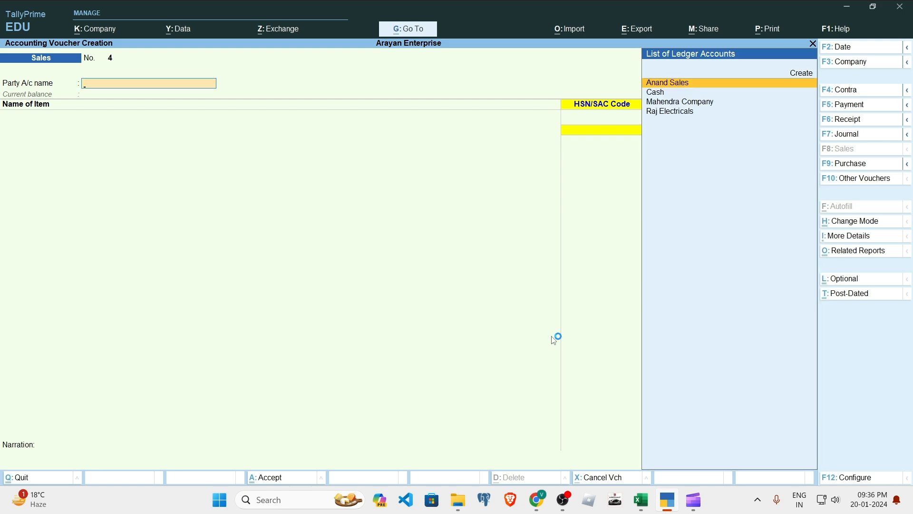
Step: Leave the blank sales voucher for the Gateway of Tally and open the GSTR-1 report
key("alt+Tab")
key("alt+Tab")
key("Escape")
key("y")
key("Escape")
key("Escape")
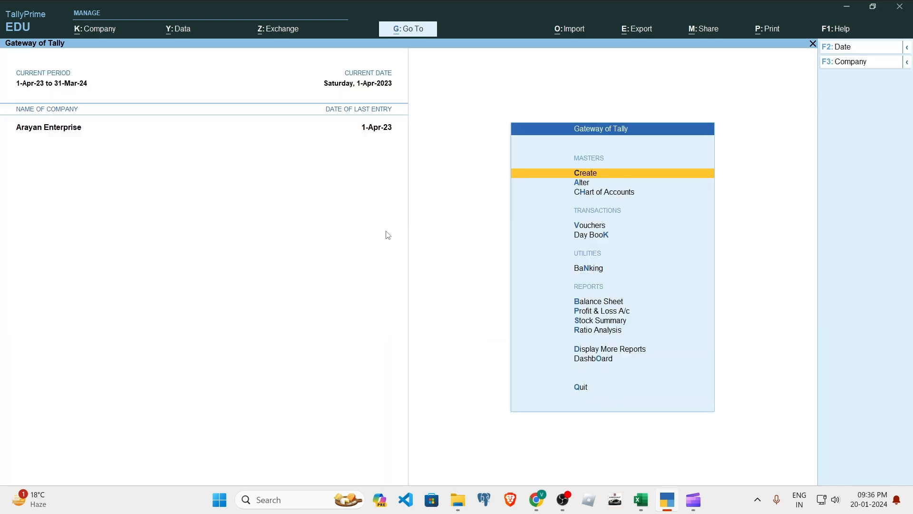
key("d")
key("g")
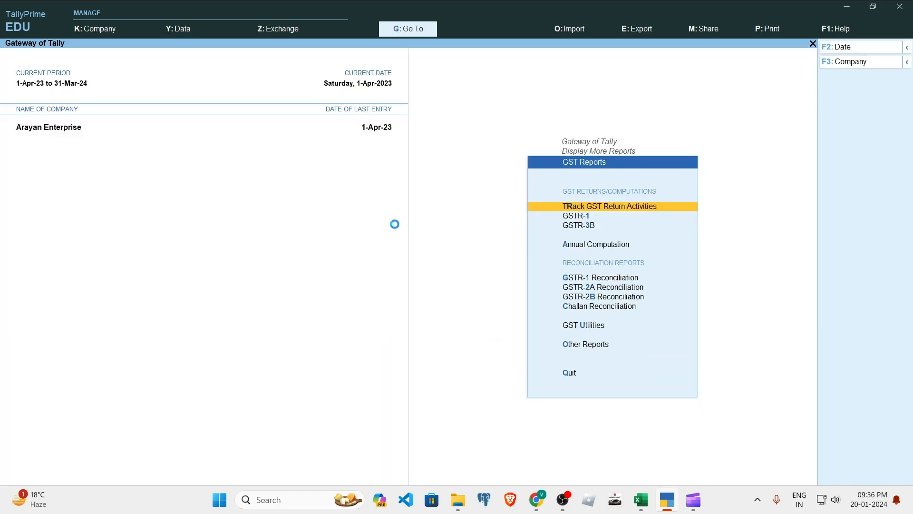
key("1")
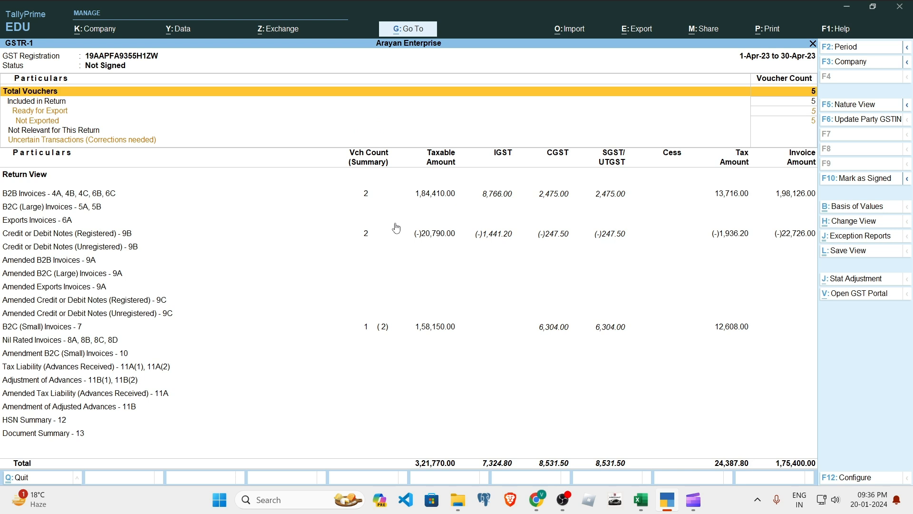
Step: Examine the B2C (Small) Invoices - 7 row of the GSTR-1 return for the Raj Electricals sale
key("Down")
key("Down")
key("Down")
key("Down")
key("Down")
key("Return")
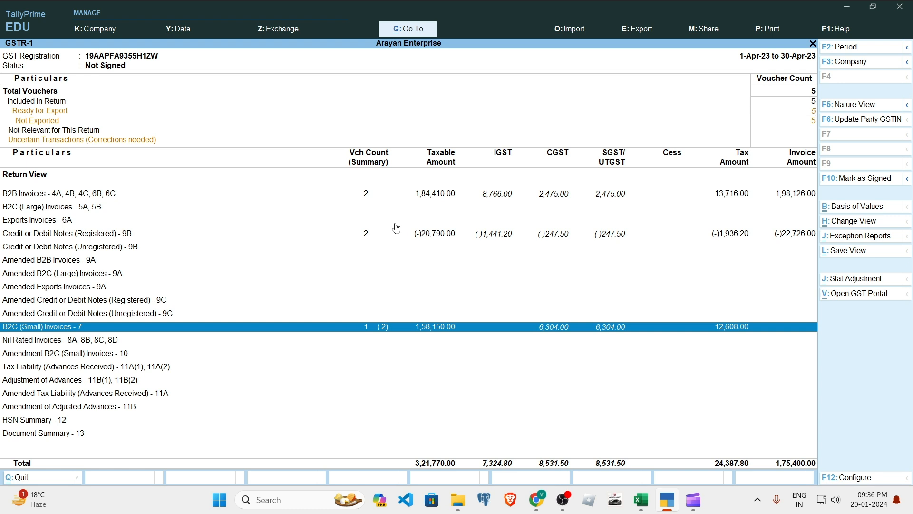
Step: Check the B2C (Large) Invoices - 5A, 5B row in GSTR-1 against the B2C (Small) Invoices - 7 row
key("Up")
key("Up")
key("Up")
key("Up")
key("Up")
key("Up")
key("Up")
key("Up")
key("Up")
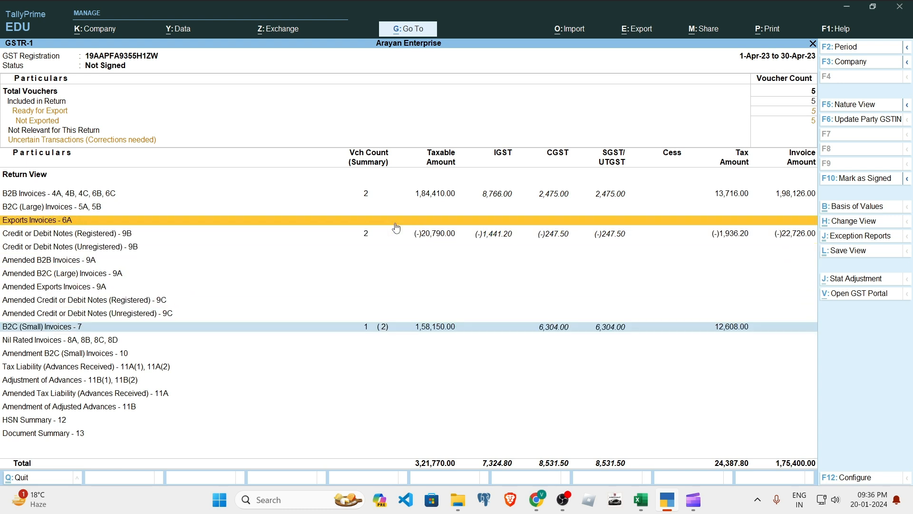
key("Return")
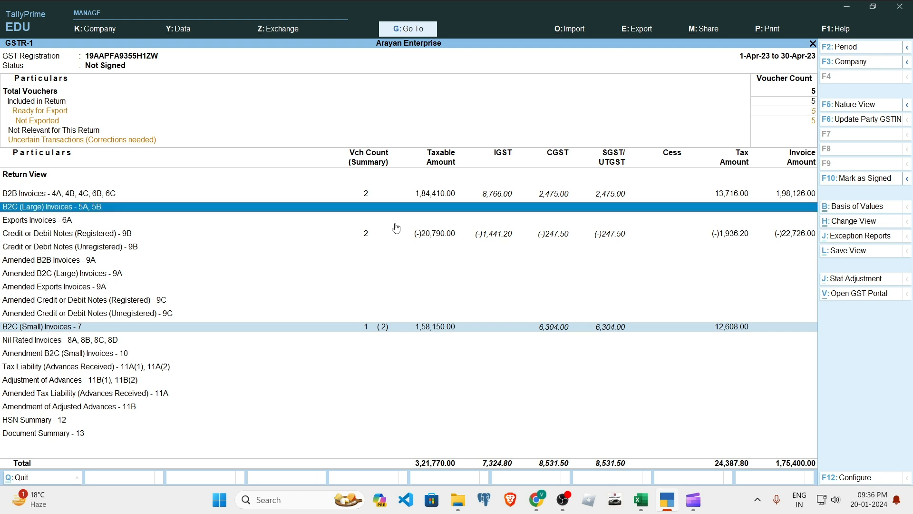
key("Down")
key("Down")
key("Down")
key("Down")
key("Down")
key("Down")
key("Down")
key("Down")
key("Down")
key("Down")
key("Up")
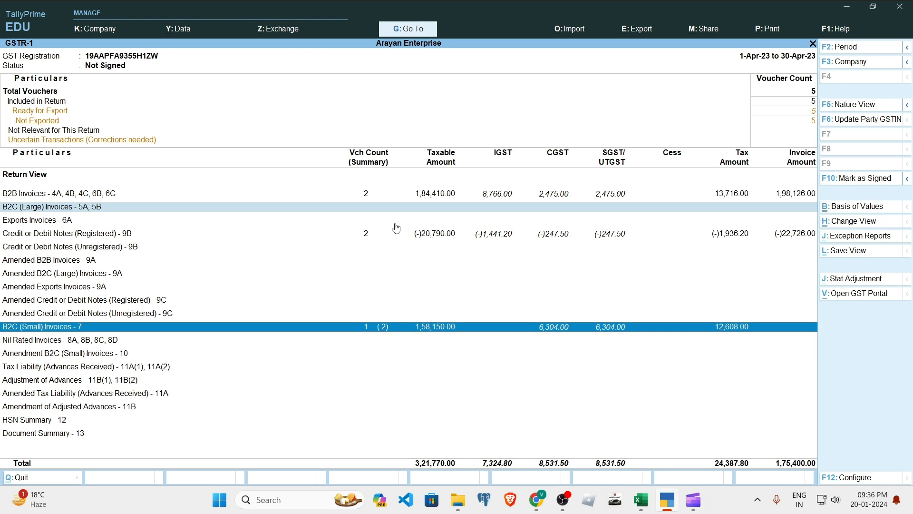
Step: Switch to Excel and create a copy of the B2B(CN)-Inter sheet placed before B2C(CN)-Intra
key("alt+Tab")
left_click(384, 334)
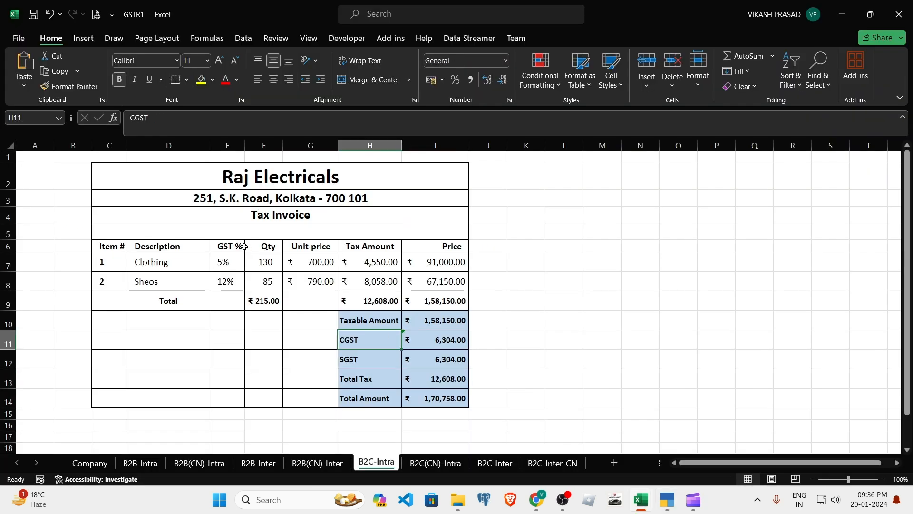
left_click(315, 465)
left_click(373, 465)
left_click(333, 465)
right_click(333, 466)
left_click(405, 351)
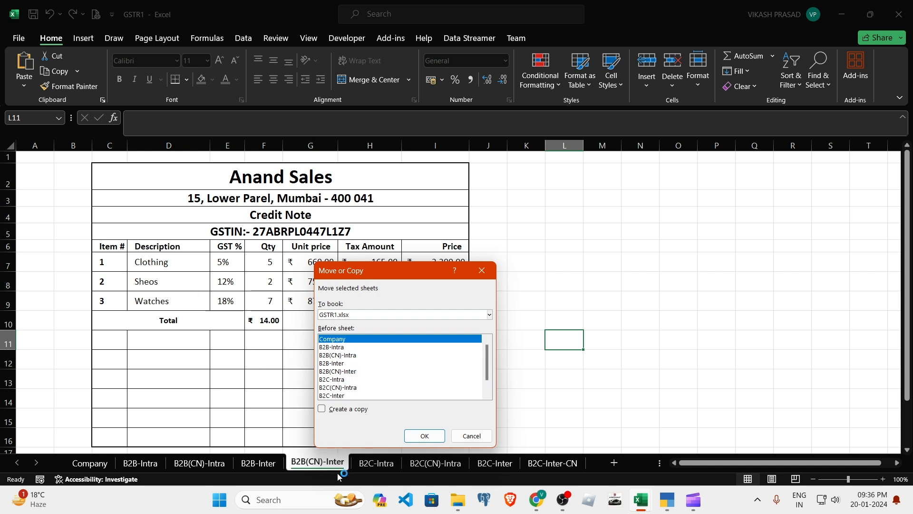
left_click(352, 379)
left_click(351, 387)
left_click(322, 409)
left_click(410, 435)
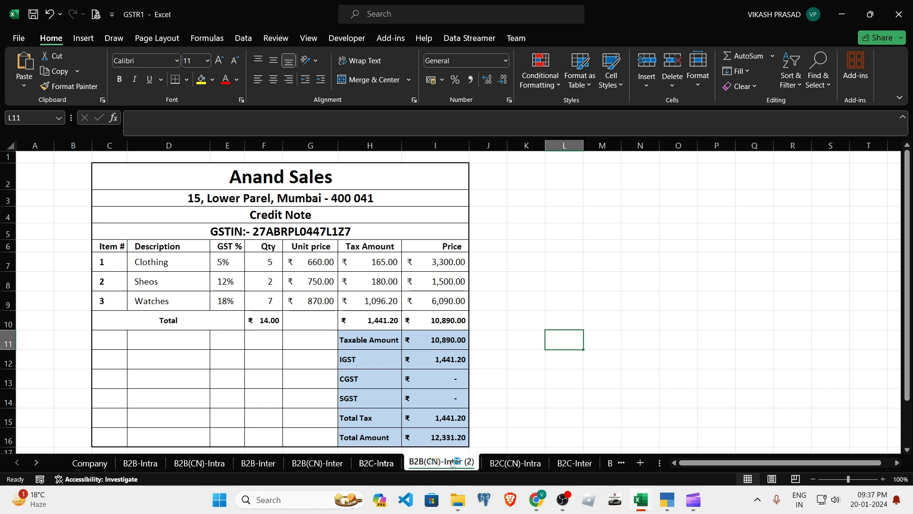
Step: Rename the copied sheet as B2B(CN)-Inter(L)
double_click(451, 463)
left_click(474, 462)
key("BackSpace")
key("BackSpace")
key("BackSpace")
key("BackSpace")
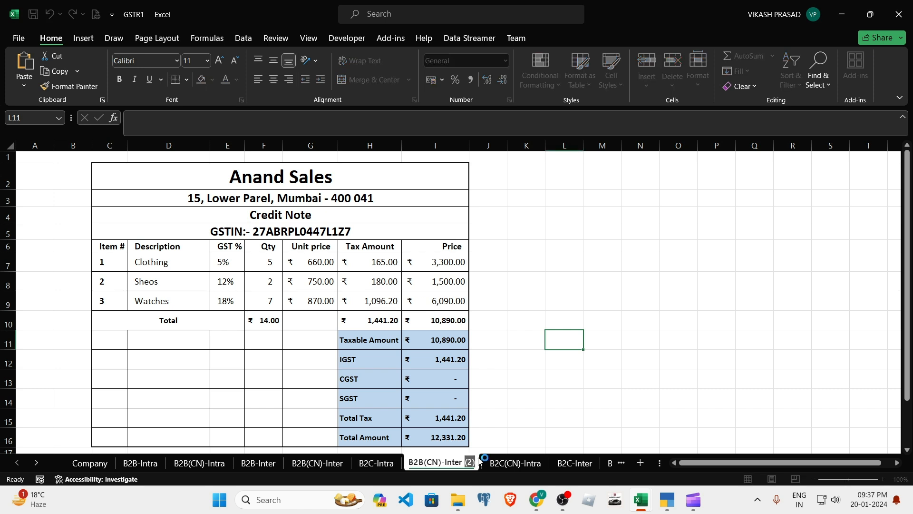
type("(L)")
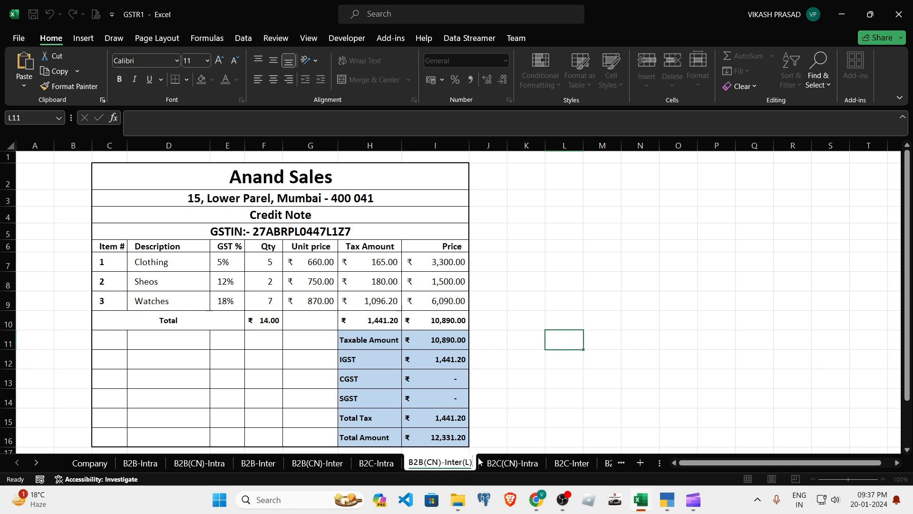
key("Return")
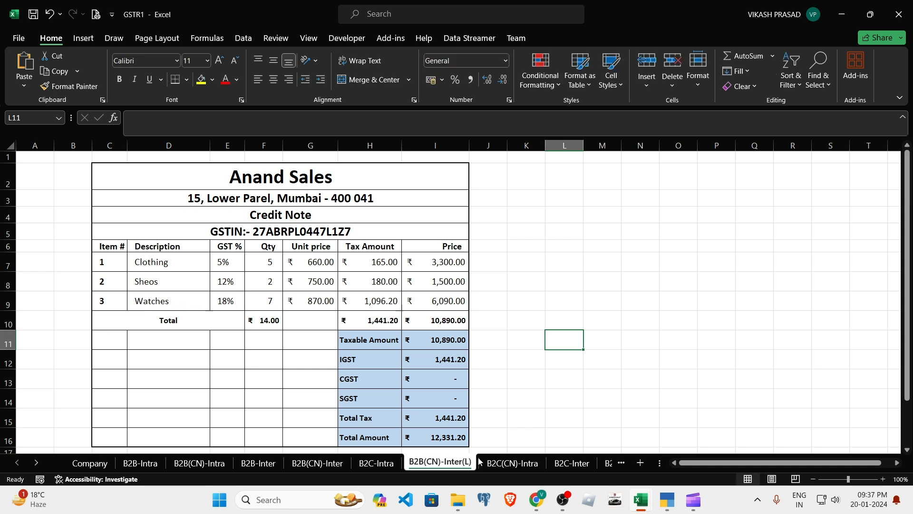
Step: Try to rename the B2B(CN)-Inter(L) sheet as B2B(CN)-Inter
left_click(381, 358)
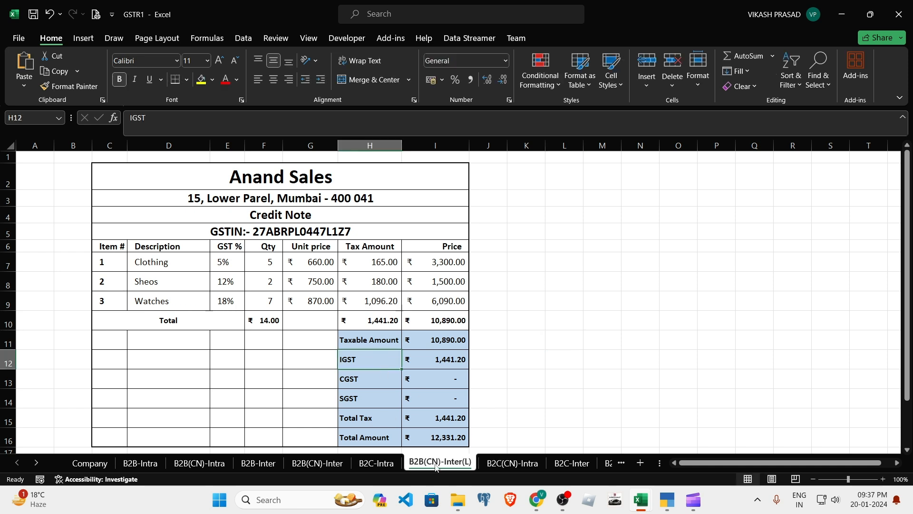
left_click(515, 395)
key("ctrl+Page_Up")
left_click(524, 379)
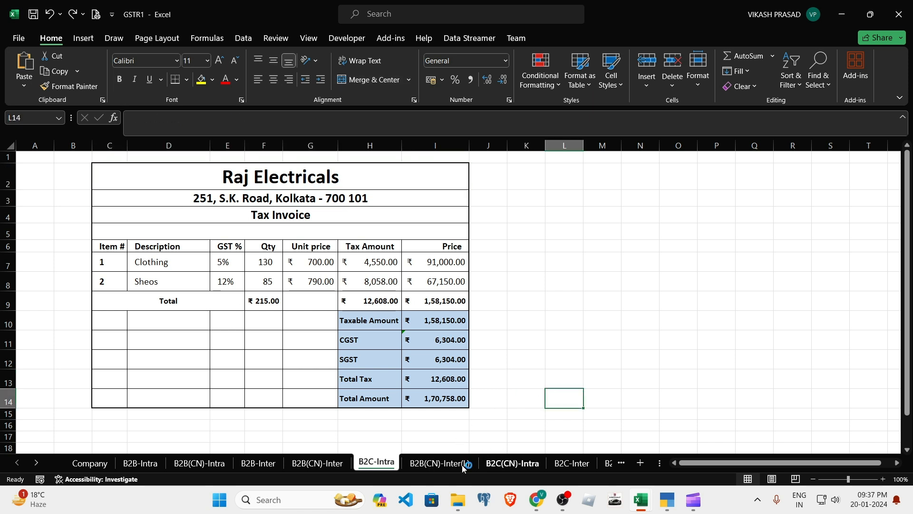
left_click(459, 462)
key("End")
key("BackSpace")
key("BackSpace")
key("BackSpace")
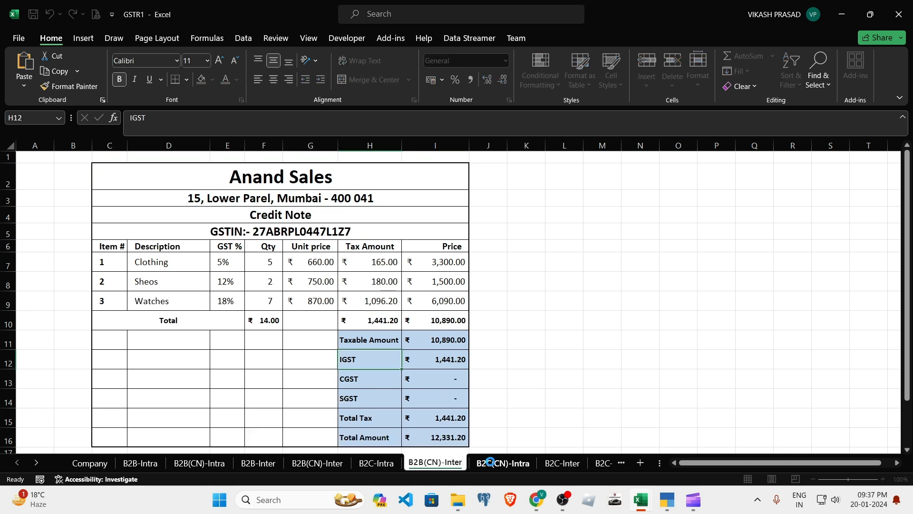
key("Return")
left_click(456, 281)
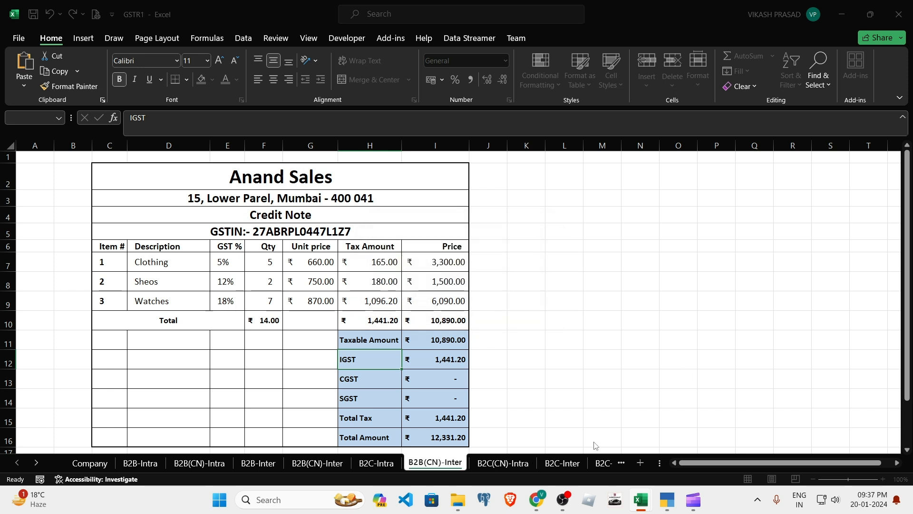
left_click(617, 427)
key("Escape")
key("Escape")
Step: Try to delete the B2B(CN)-Inter(L) sheet, and return to the B2C-Intra sheet
right_click(460, 461)
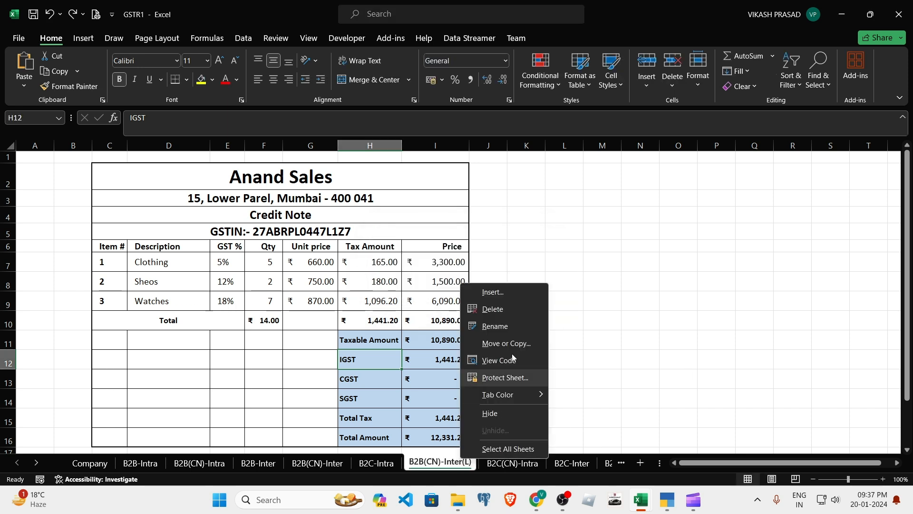
left_click(497, 309)
left_click(482, 280)
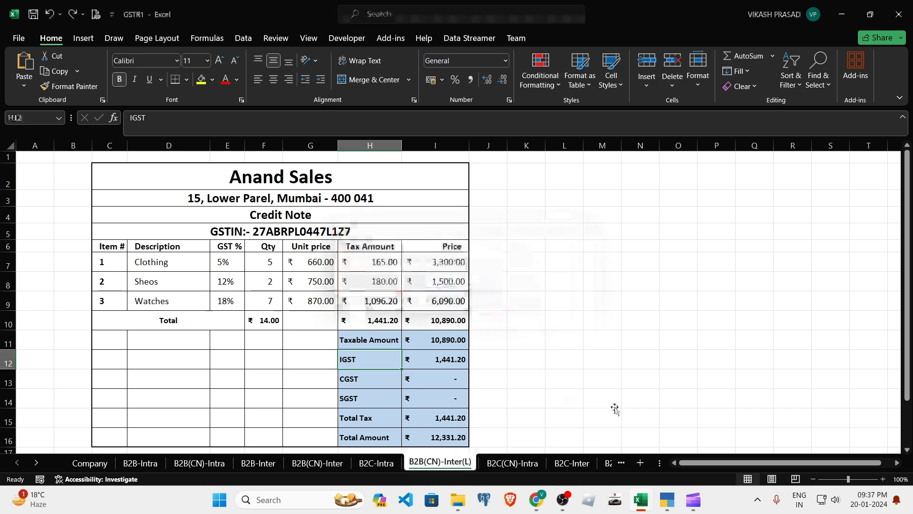
left_click(602, 398)
left_click(378, 462)
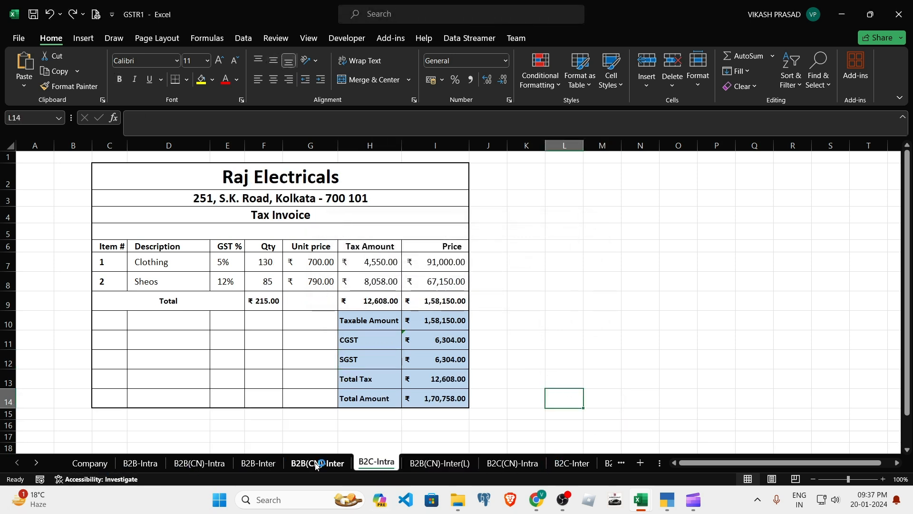
left_click(266, 263)
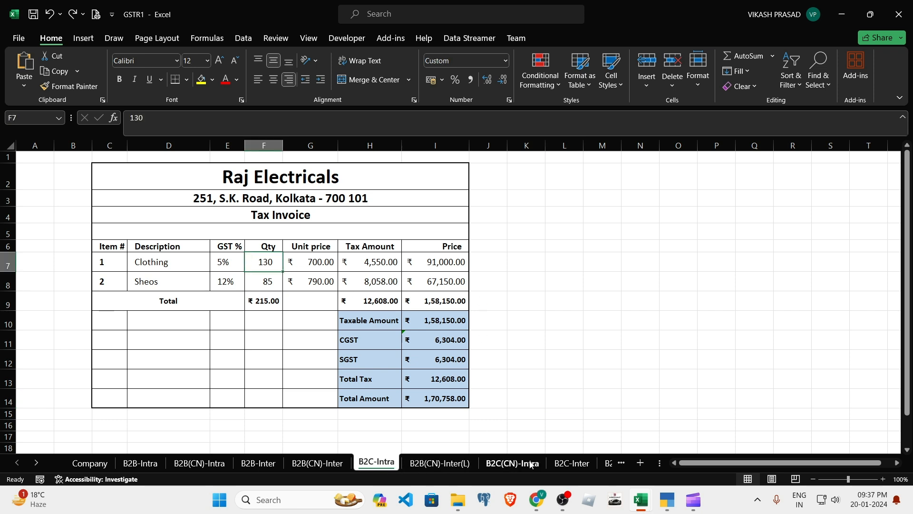
left_click(465, 468)
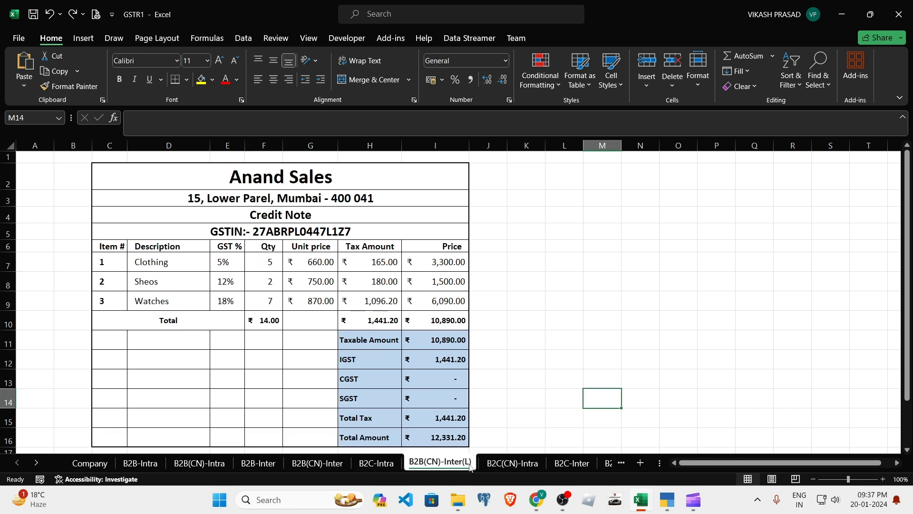
double_click(470, 467)
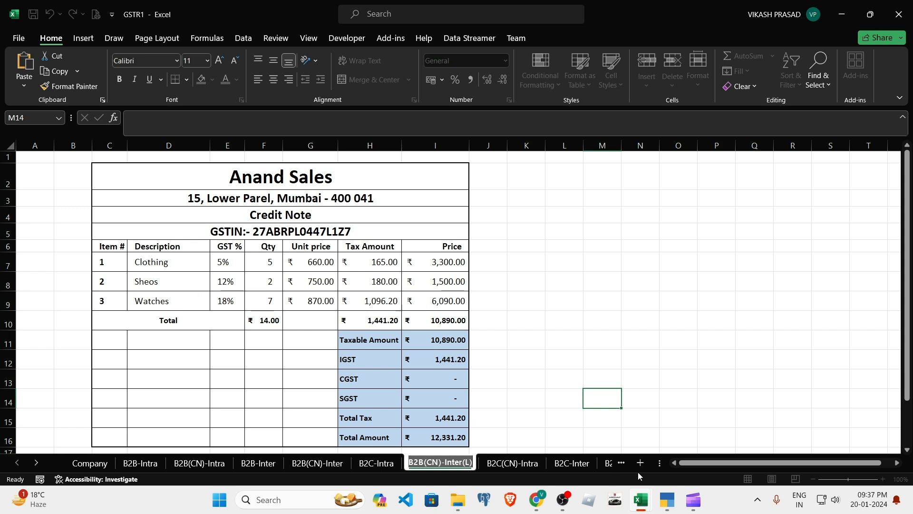
left_click(663, 381)
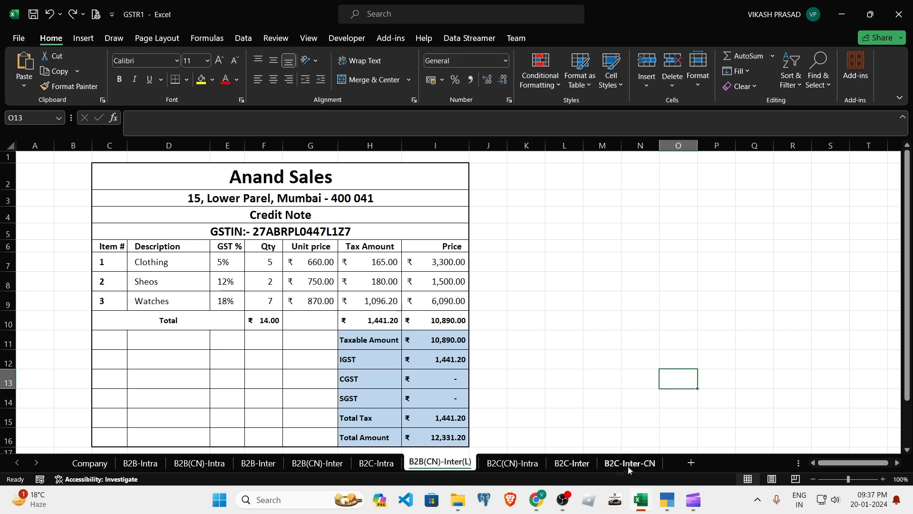
left_click(631, 465)
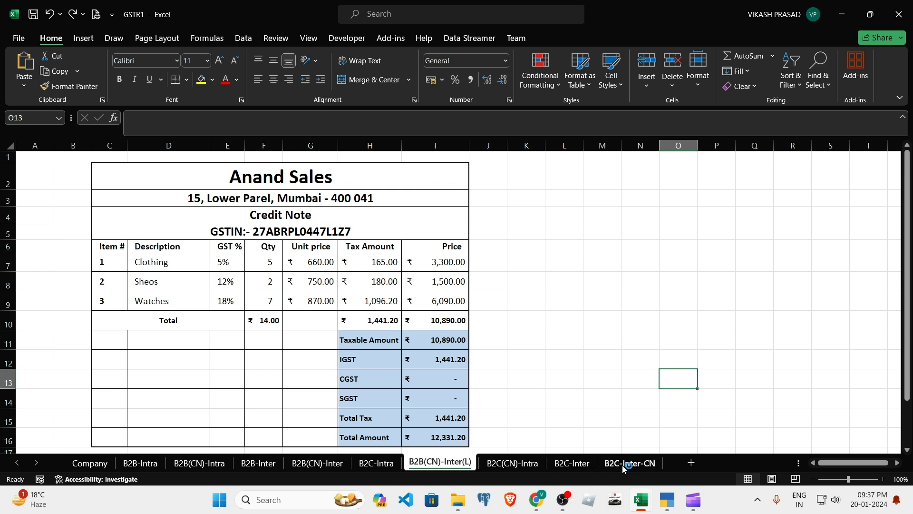
left_click(514, 465)
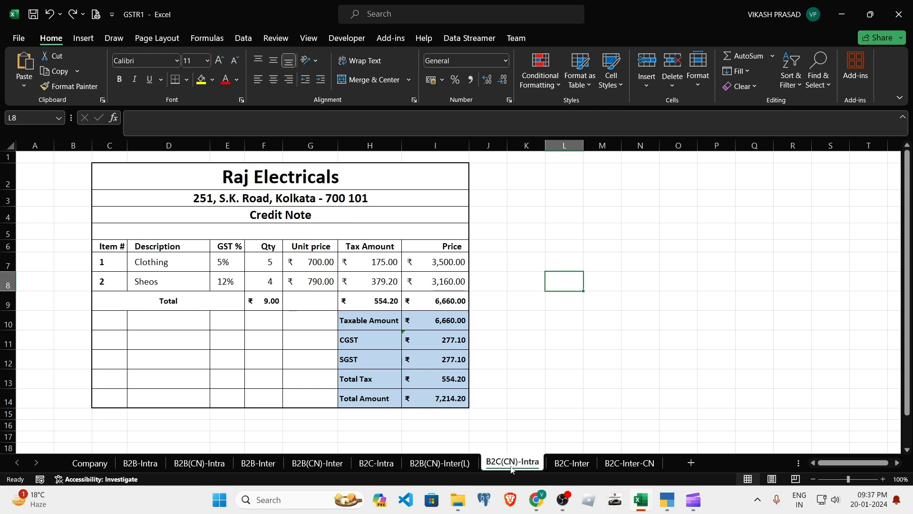
Step: Delete the B2B(CN)-Inter(L) sheet permanently from the workbook
right_click(450, 465)
left_click(485, 316)
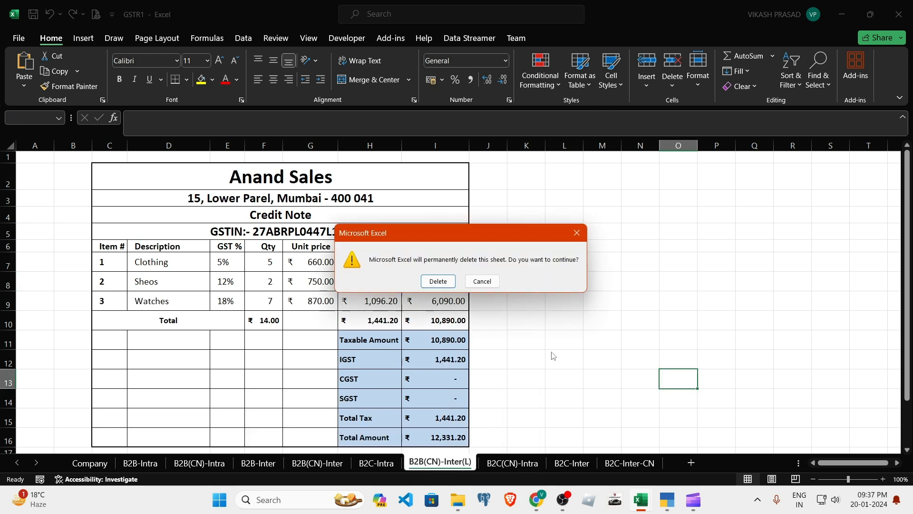
left_click(437, 281)
Step: Create a copy of the B2C-Intra sheet in GSTR1.xlsx, placed before B2C-Intra
left_click(386, 469)
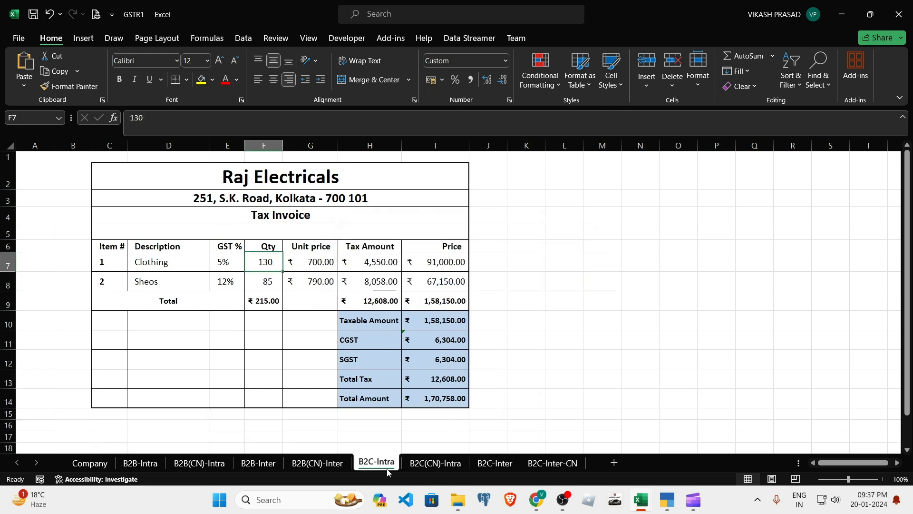
right_click(388, 471)
left_click(437, 348)
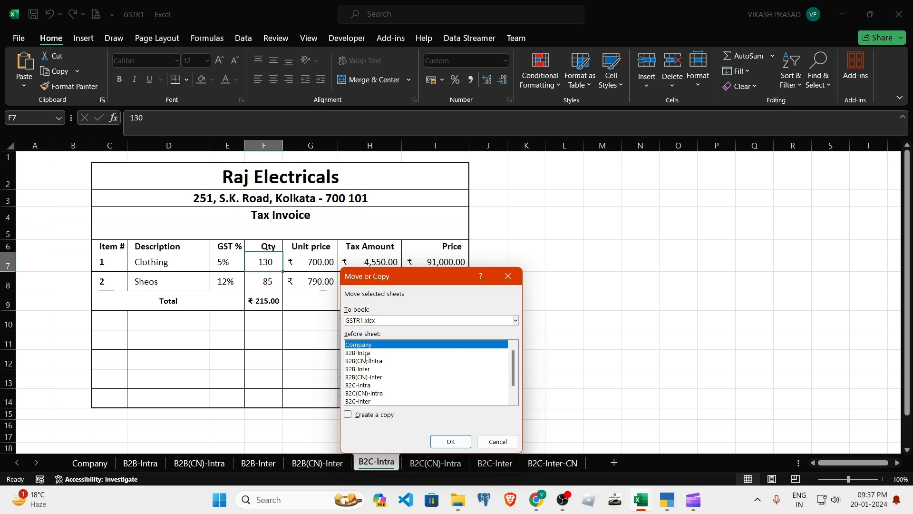
left_click(365, 384)
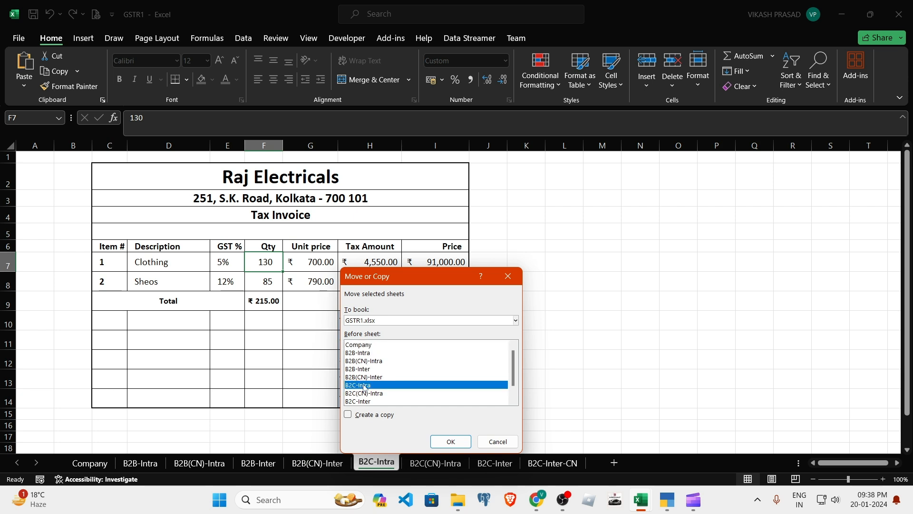
left_click(360, 414)
left_click(451, 441)
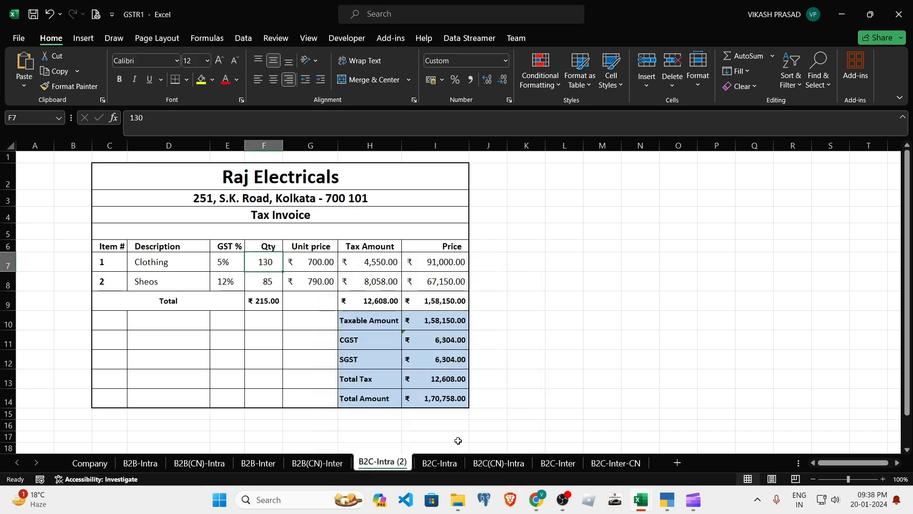
Step: Move the copied sheet directly after B2C-Intra and rename it as B2C-Intra(L)
left_click_drag(383, 466, 464, 465)
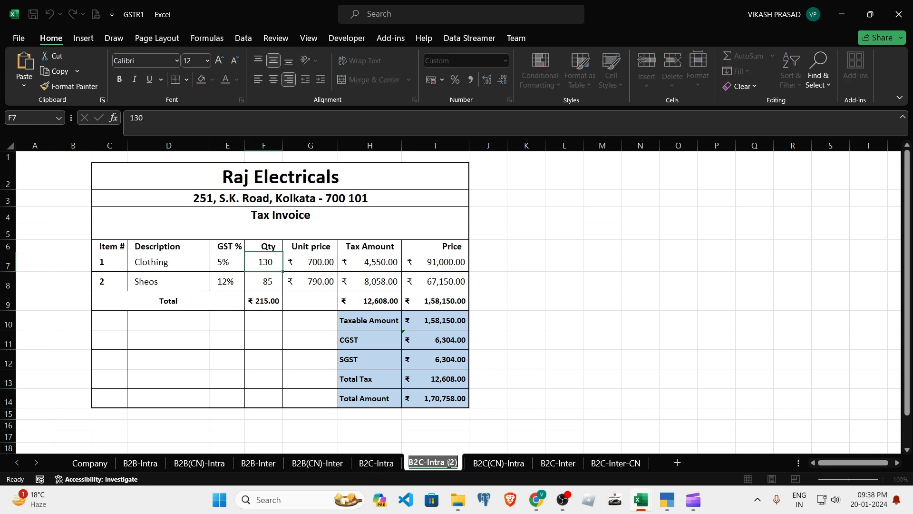
type("(")
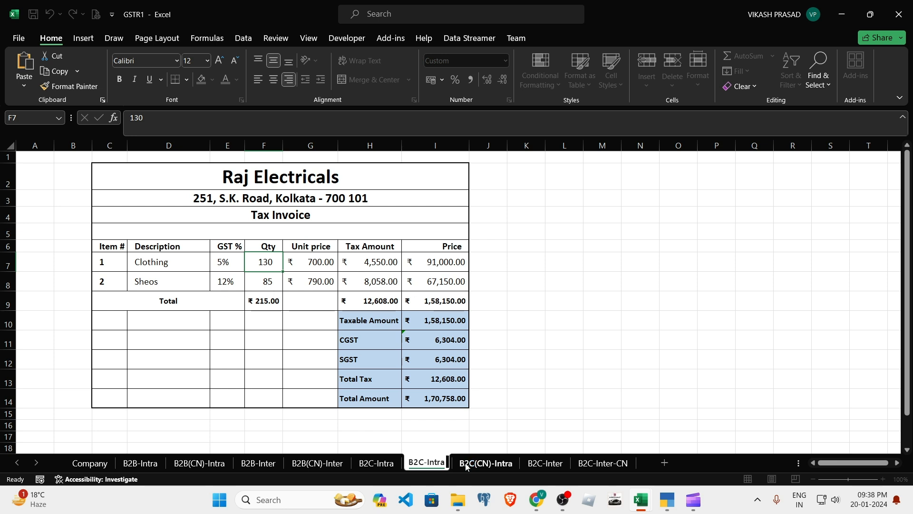
type("L_")
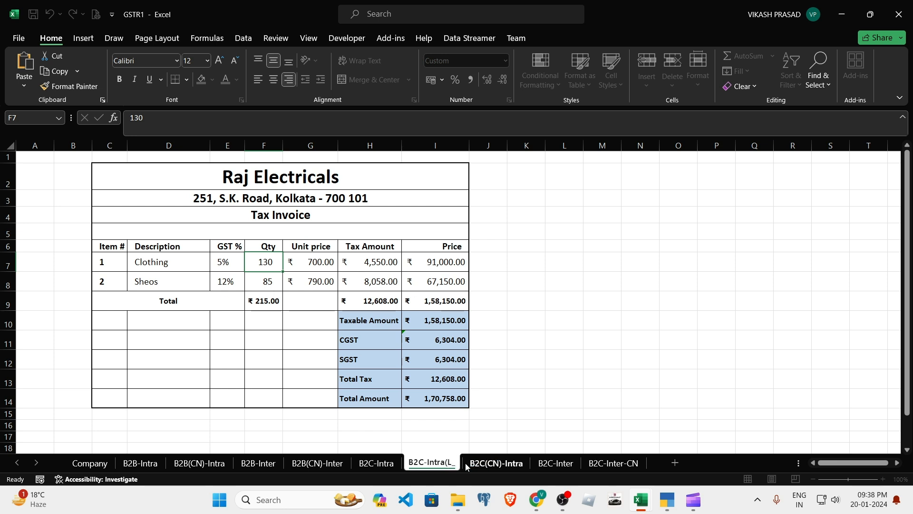
key("BackSpace")
type(")")
key("Return")
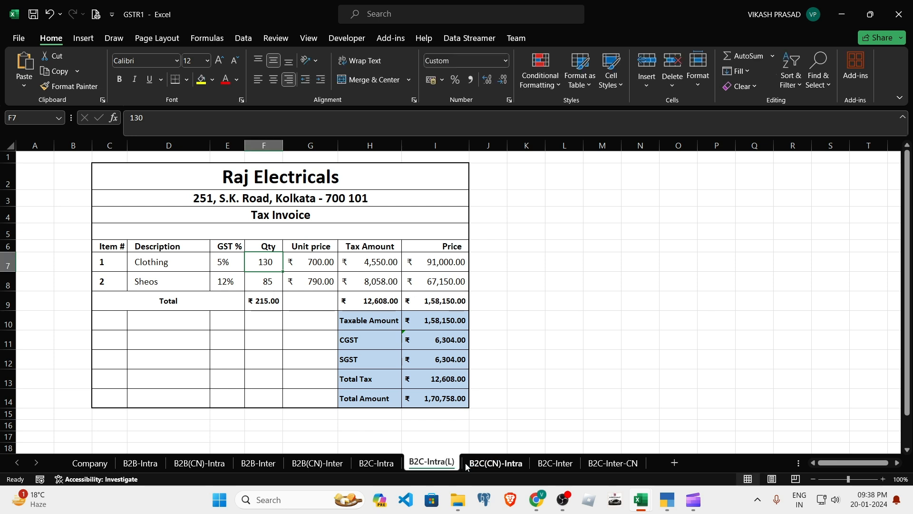
Step: Set the invoice quantities to 250 for Clothing and 150 for Sheos, and review the recalculated totals
left_click(637, 281)
left_click(261, 262)
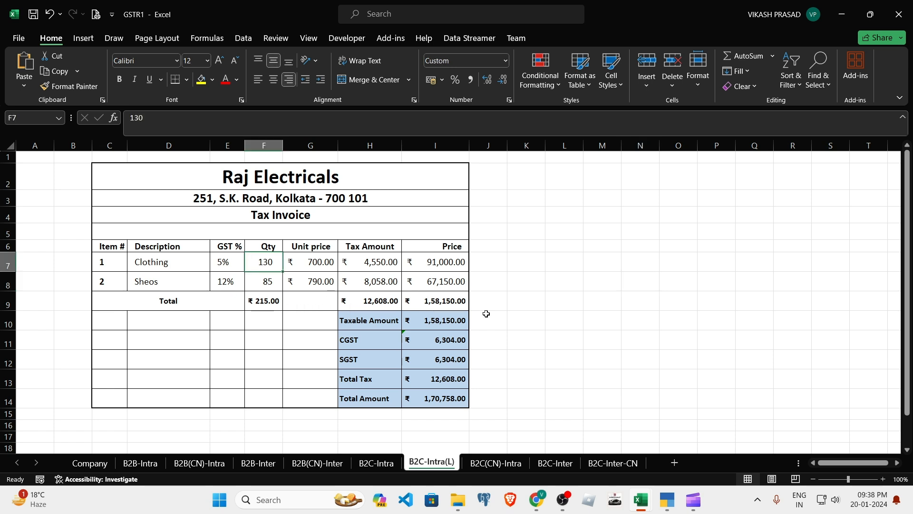
type("250")
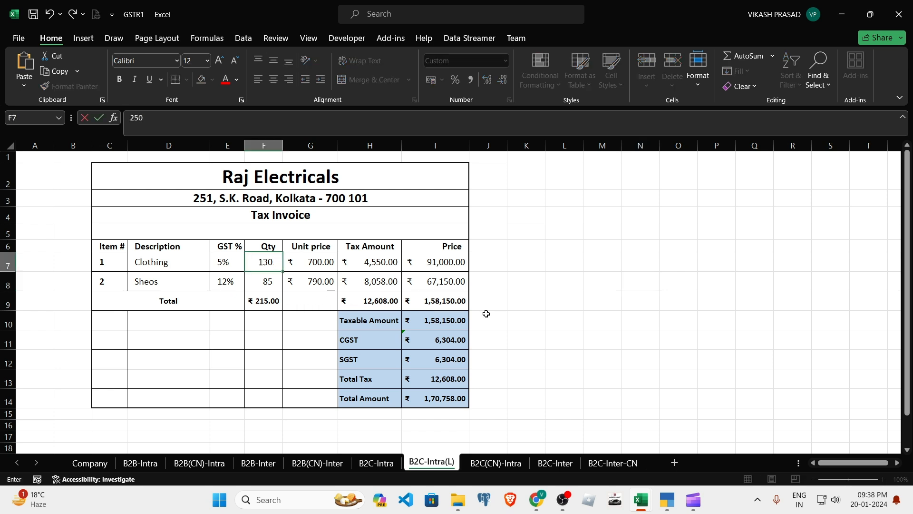
key("Return")
type("150")
key("Return")
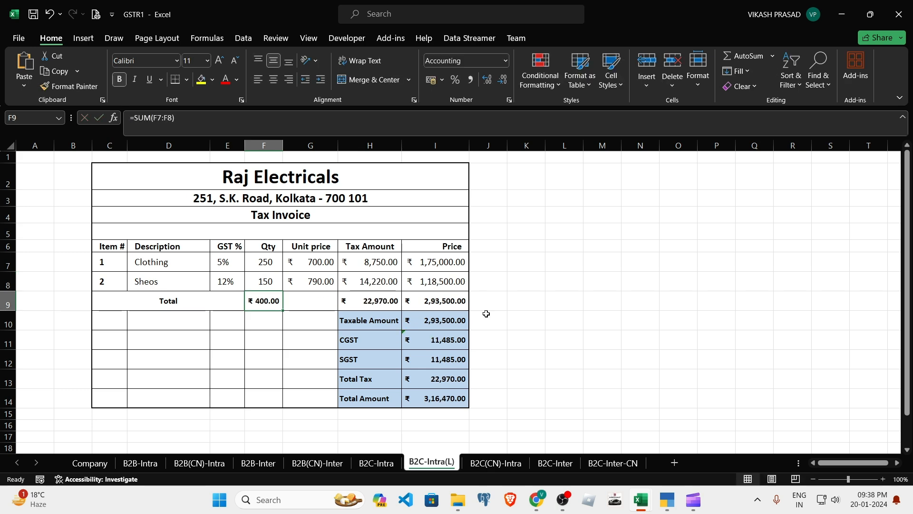
left_click(450, 322)
left_click(430, 299)
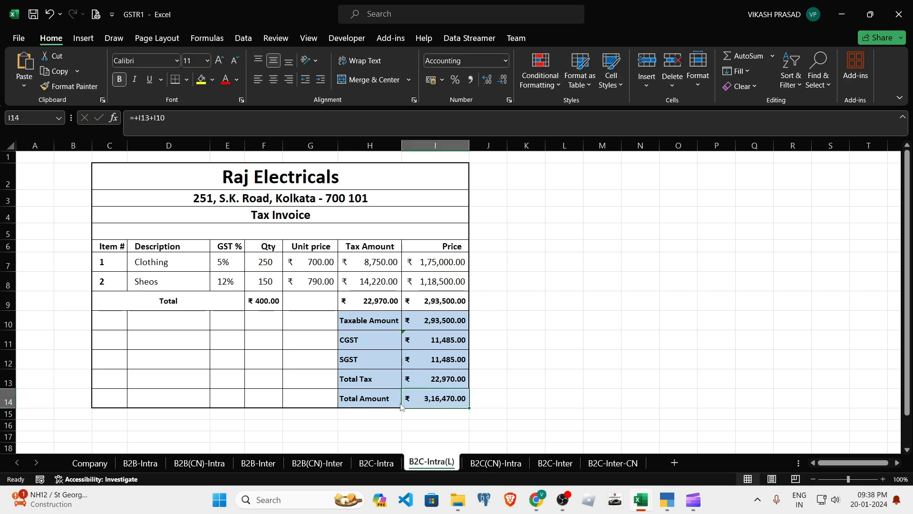
Step: Switch to TallyPrime, leave the GSTR-1 report and start a new sales voucher
key("alt+Tab")
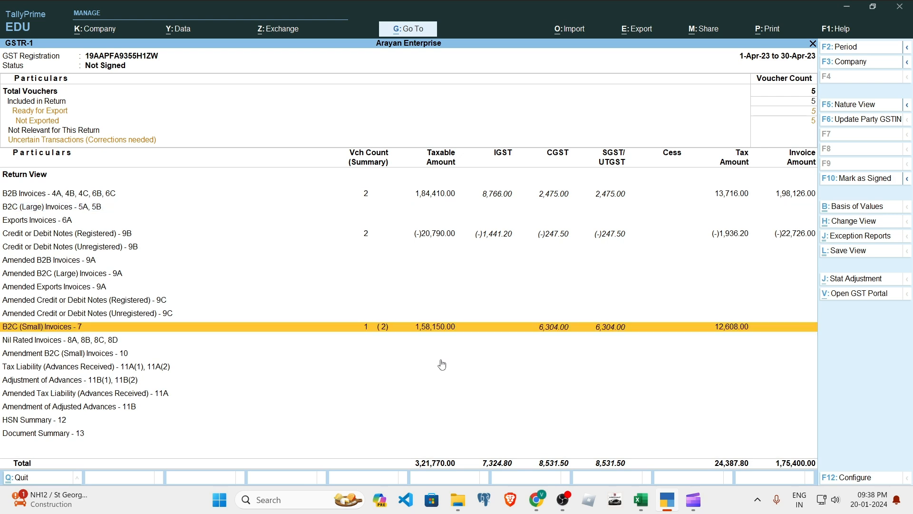
key("Escape")
key("Escape")
key("Escape")
key("Escape")
key("Escape")
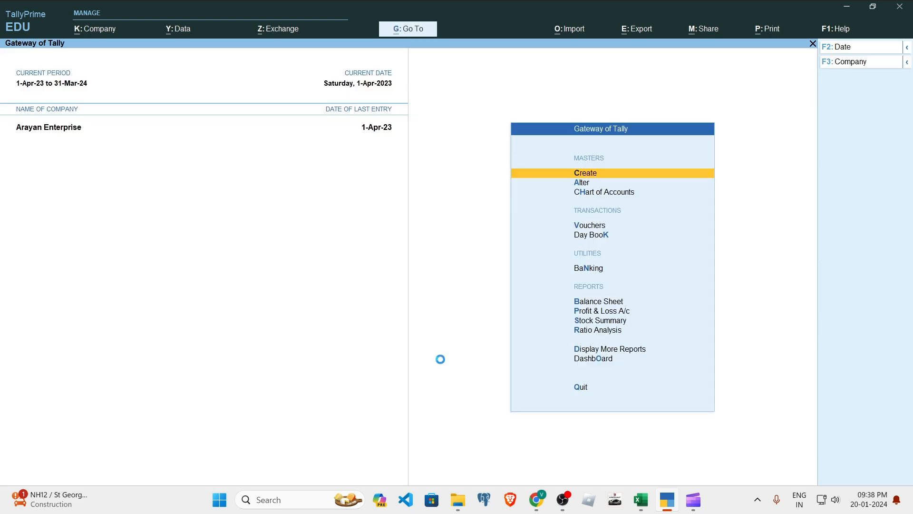
key("v")
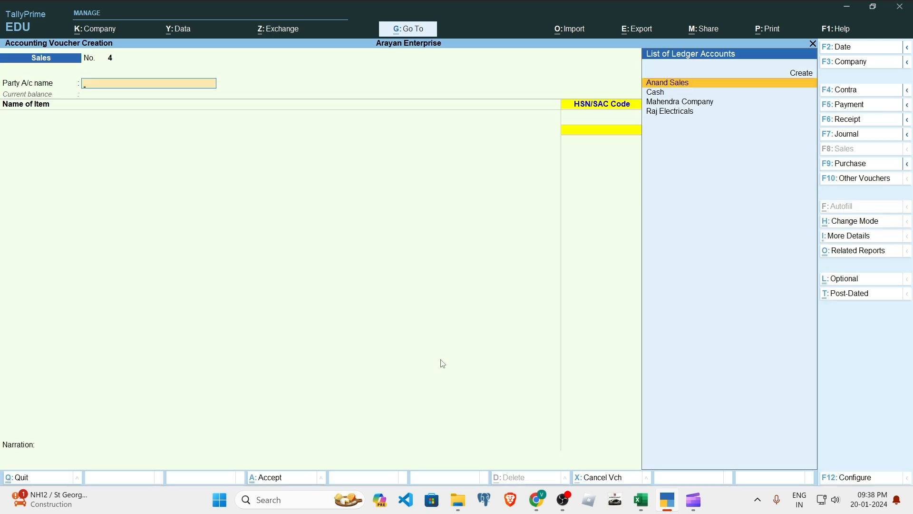
Step: Choose Raj Electricals as the voucher's party and accept its dispatch and party details unchanged
key("Down")
key("Down")
key("Down")
key("Return")
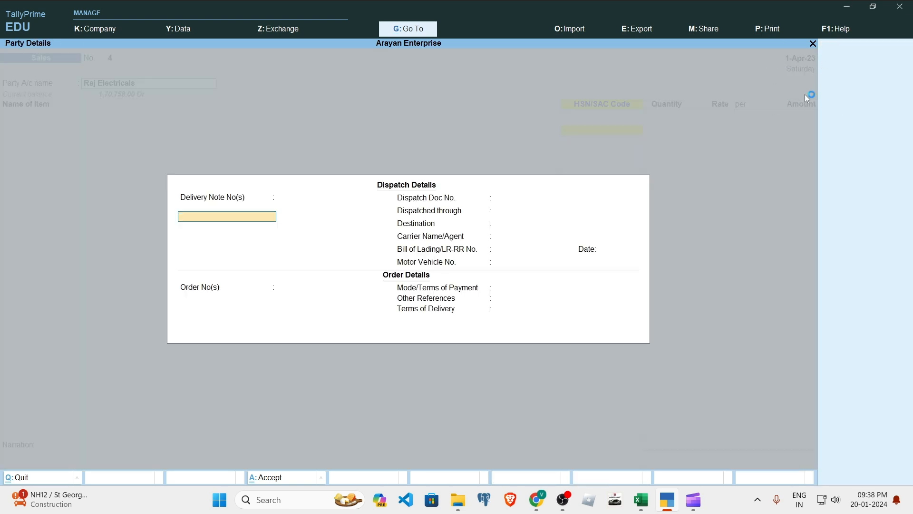
key("ctrl+a")
key("Return")
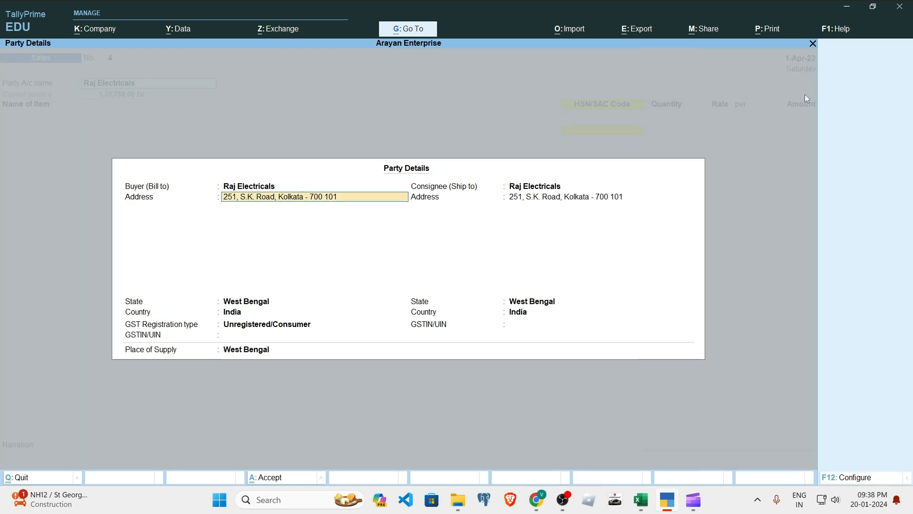
key("ctrl+a")
Step: Add Clothing as the first voucher item with a quantity of 250 Pcs, accepting the negative stock
key("Down")
key("Return")
key("alt+Tab")
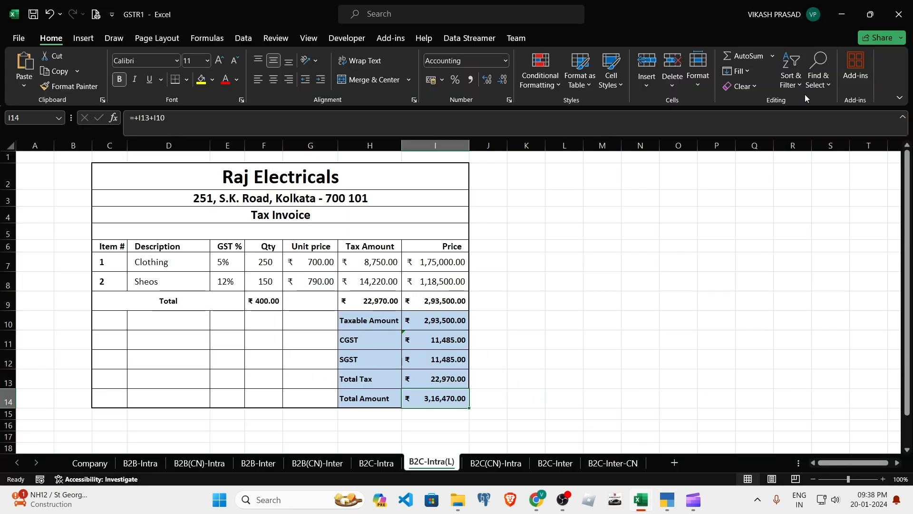
key("alt+Tab")
type("50")
key("Return")
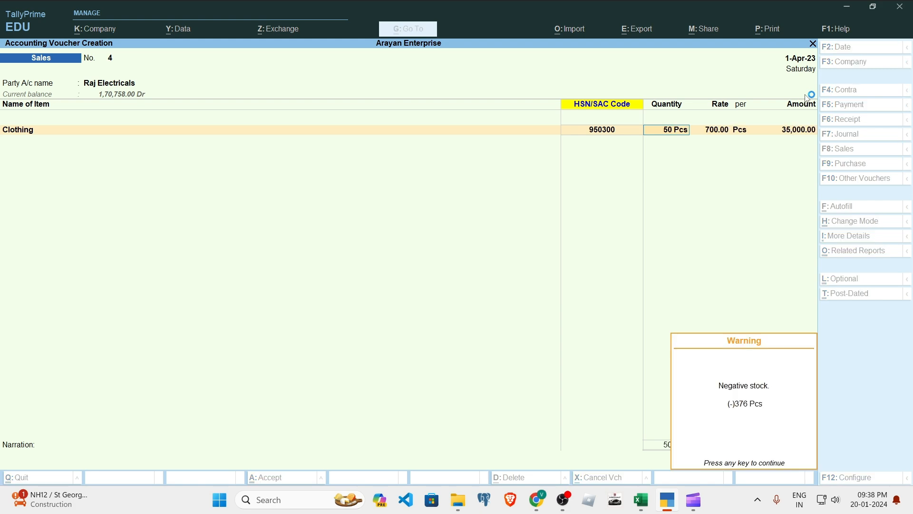
key("Return")
key("BackSpace")
key("BackSpace")
type("250")
key("Return")
key("Return")
Step: Check the Clothing unit price in the Excel invoice, accept the 700.00 rate and allocate the item to Sales @ 5%
key("alt+Tab")
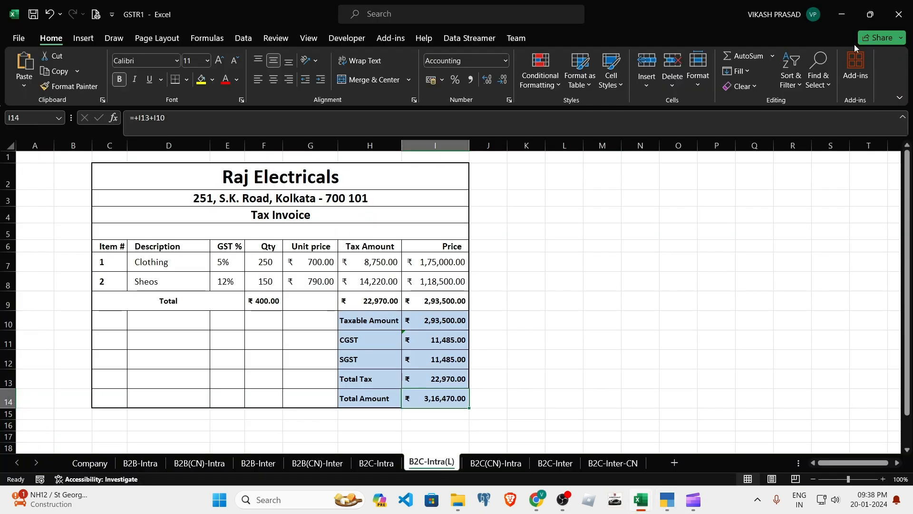
left_click(305, 263)
key("alt+Tab")
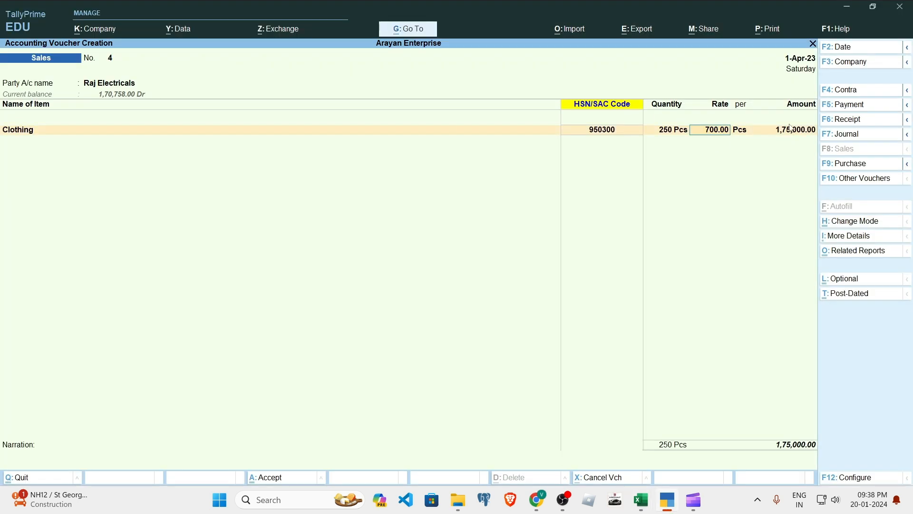
key("Return")
key("Return")
key("Return")
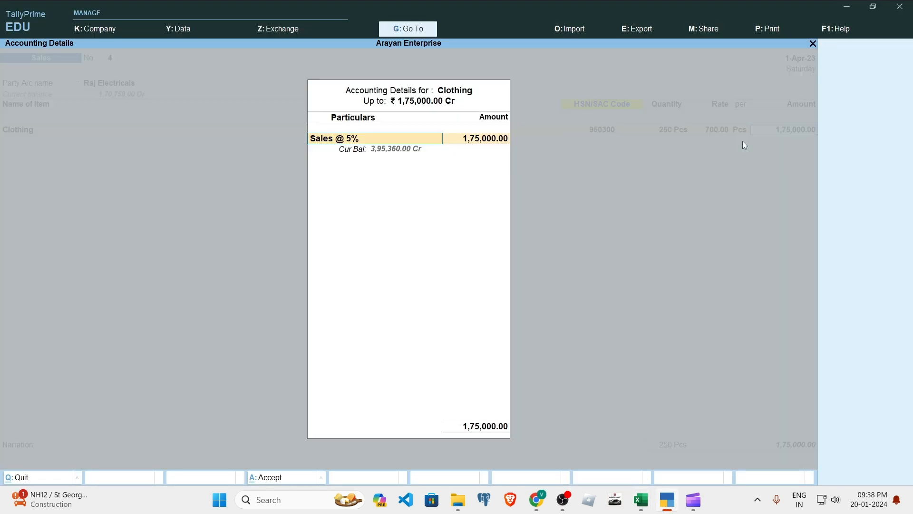
key("Return")
key("Return")
Step: Check the Sheos line in the Excel invoice and add Sheos as the second voucher item
key("alt+Tab")
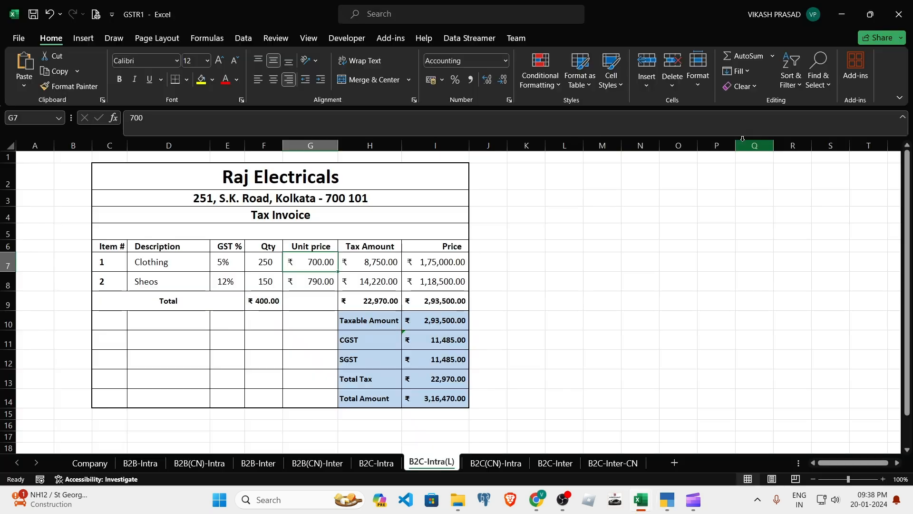
left_click(315, 276)
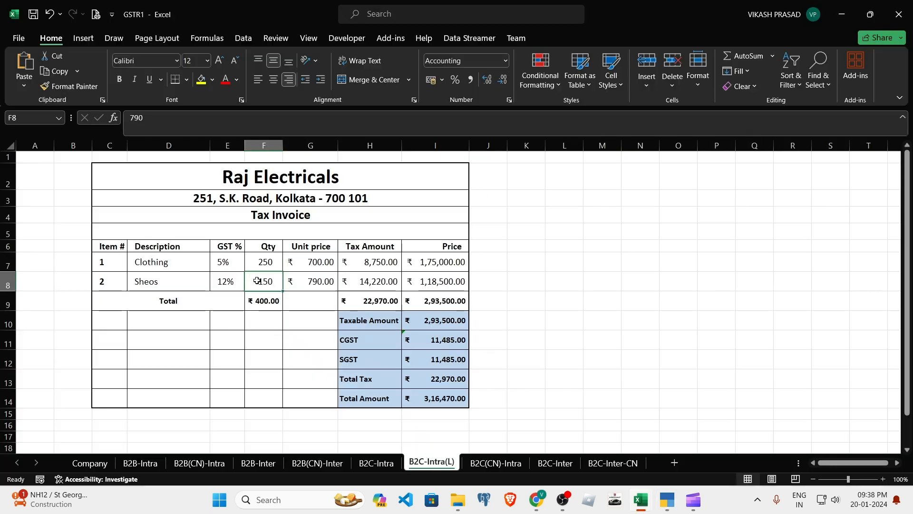
left_click(257, 281)
key("alt+Tab")
key("alt+Tab")
key("alt+Tab")
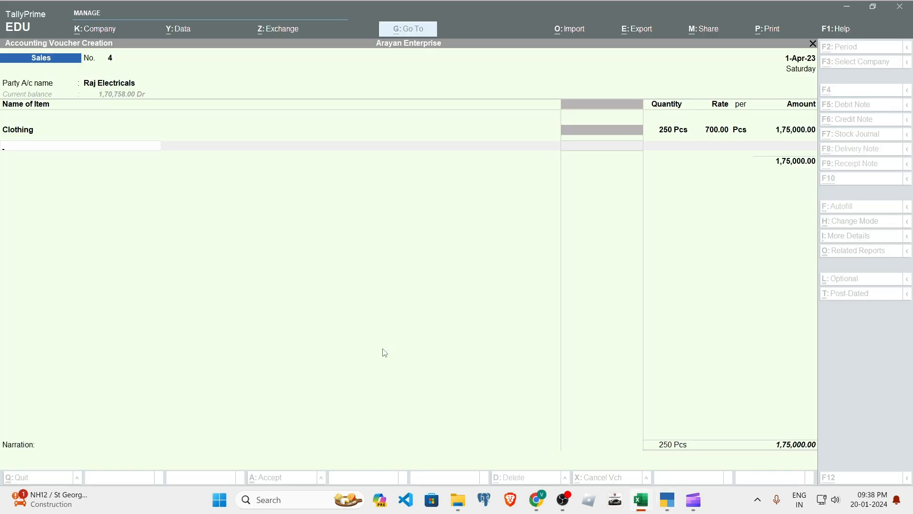
type("Sh")
key("Return")
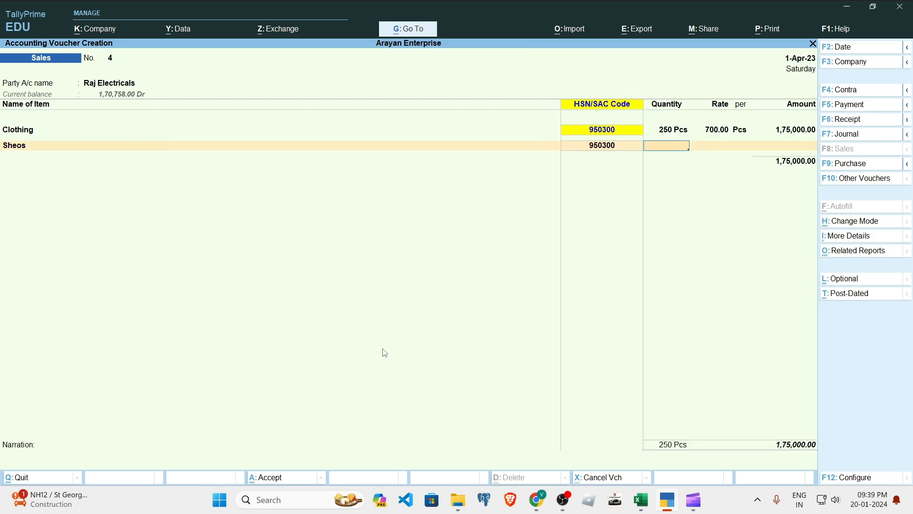
Step: Set the Sheos quantity to 150 Pcs, check its price against the Excel invoice, and accept the 790.00 rate and sales allocation
key("alt+Tab")
key("alt+Tab")
type("150")
key("Return")
key("Return")
key("alt+Tab")
key("alt+Tab")
key("Return")
key("Return")
key("Return")
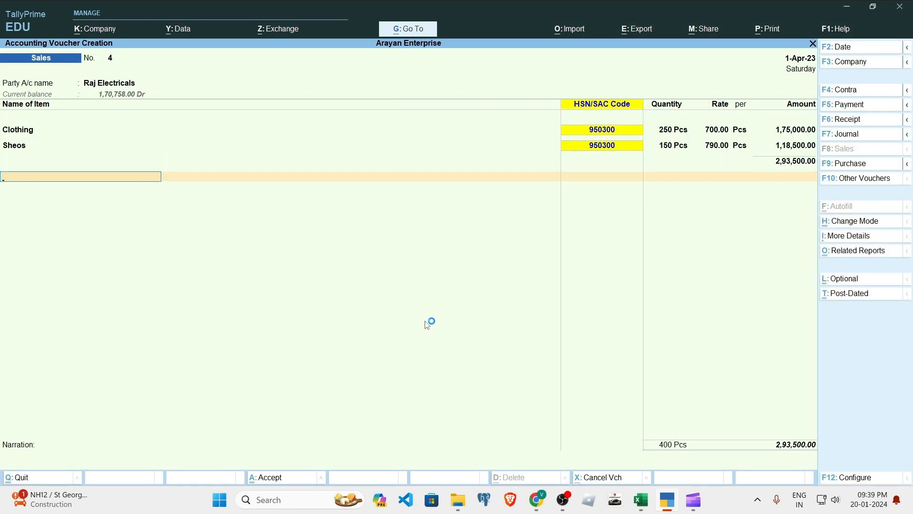
Step: Add the Output CGST @ 2.5% and Output SGST @ 2.5% ledgers below the voucher items
type("Cgst")
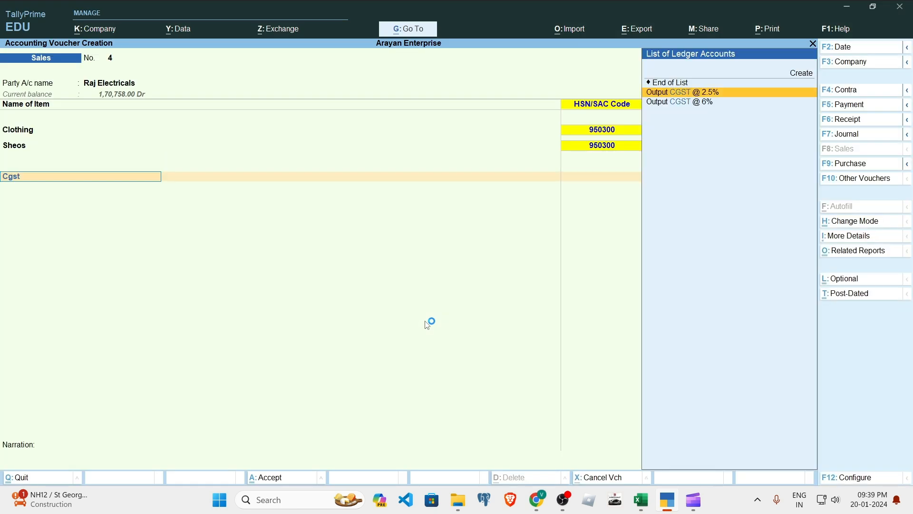
key("Return")
type("Sgst")
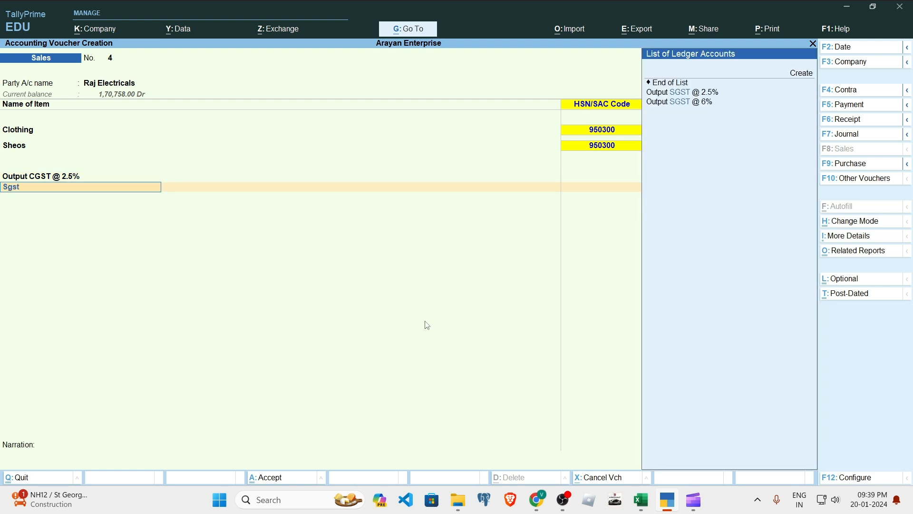
key("Return")
key("Return")
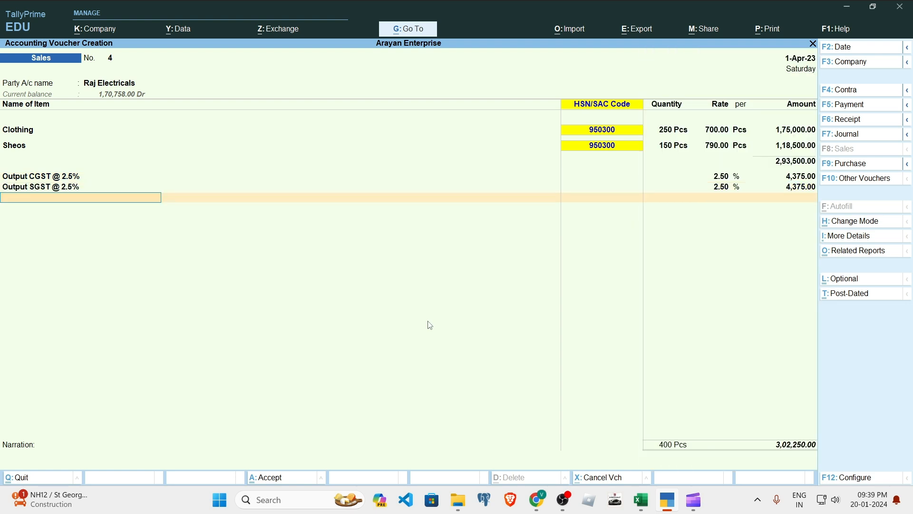
Step: Add the Output CGST @ 6% and Output SGST @ 6% ledgers to the sales voucher
type("Cgst")
key("Down")
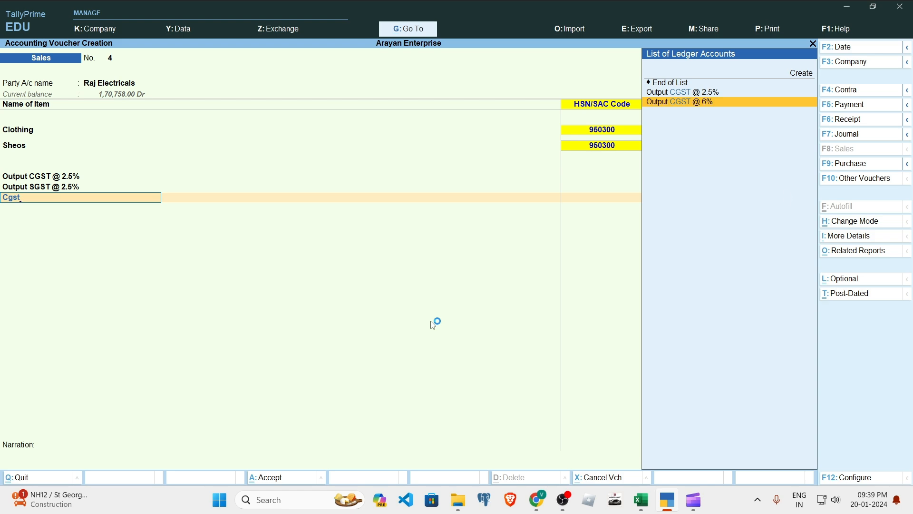
key("Return")
key("Return")
type("Sgst")
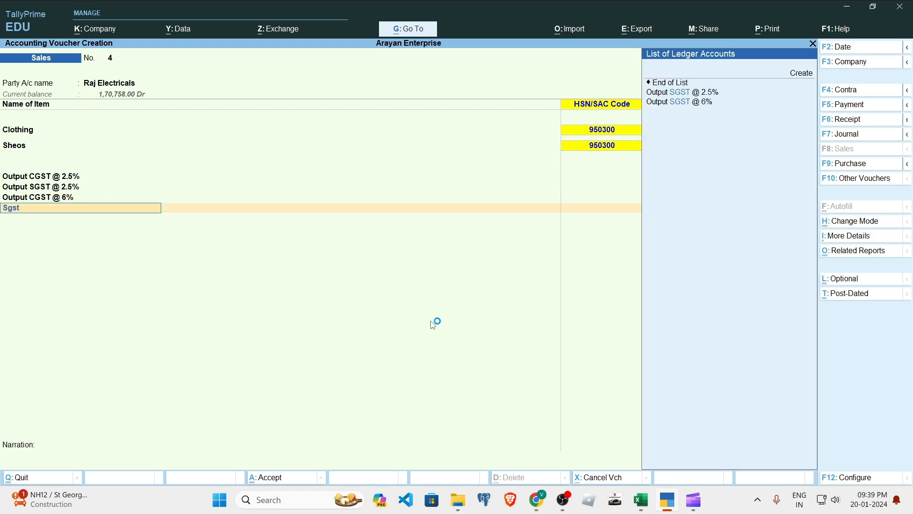
key("Down")
key("Return")
key("Return")
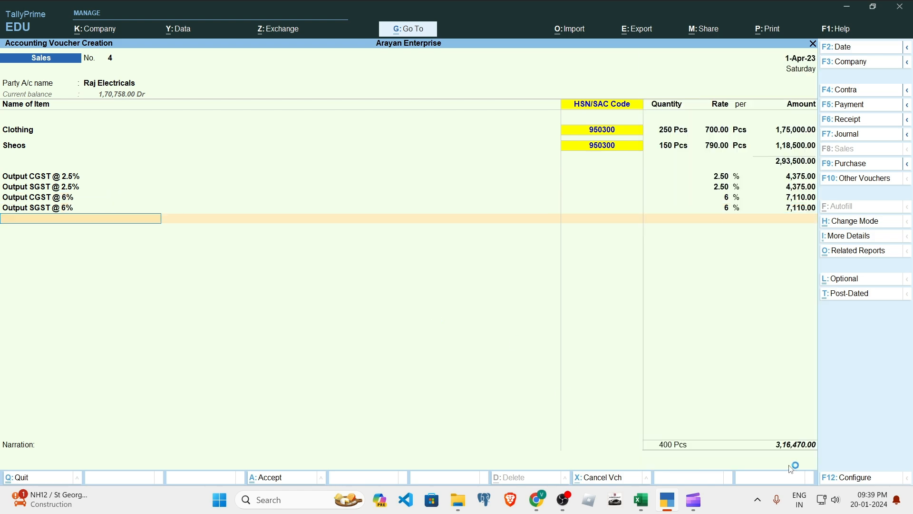
Step: Check the voucher total against the Total Amount in the Excel invoice and save the sales voucher
key("alt+Tab")
left_click(455, 396)
key("alt+Tab")
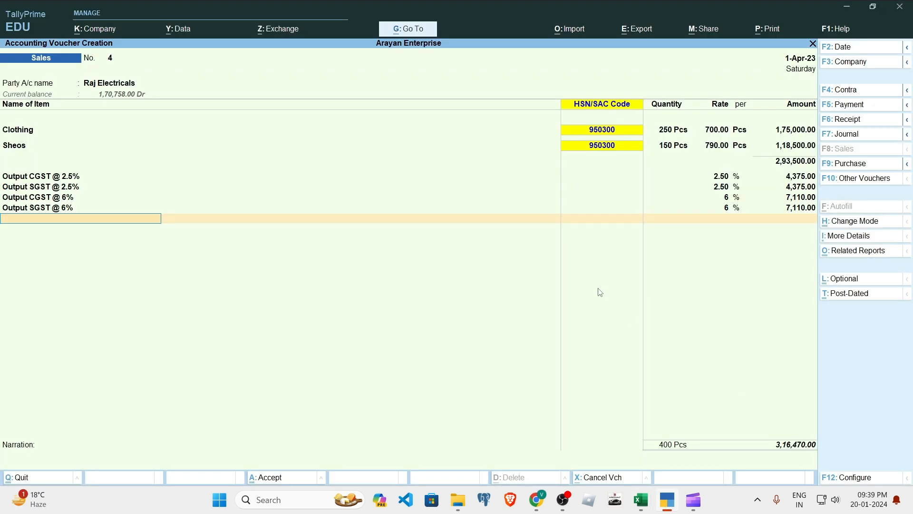
key("alt+Tab")
key("alt+Tab")
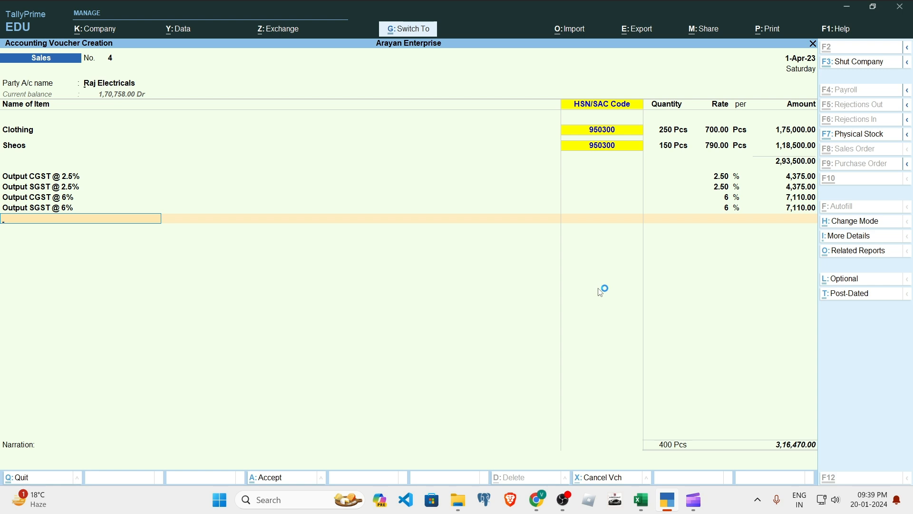
key("ctrl+a")
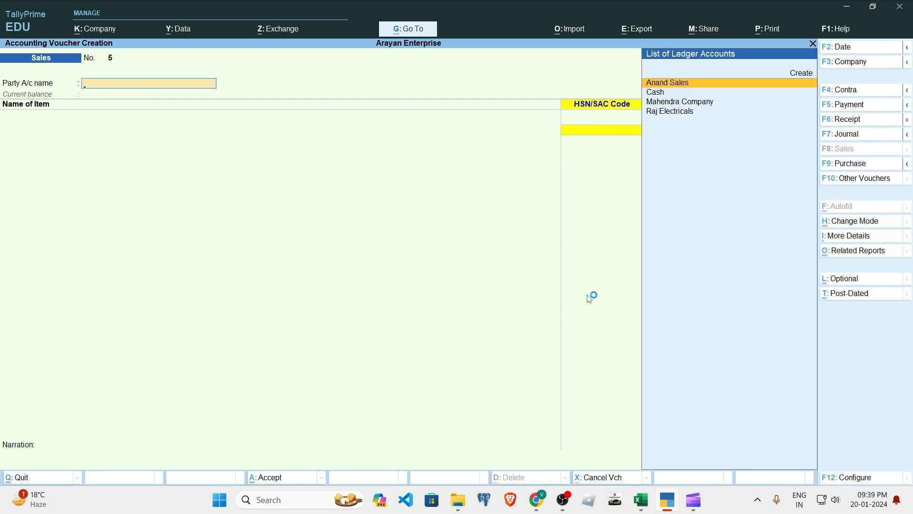
Step: Leave voucher entry and open the GSTR-1 report
key("Escape")
key("Escape")
key("Escape")
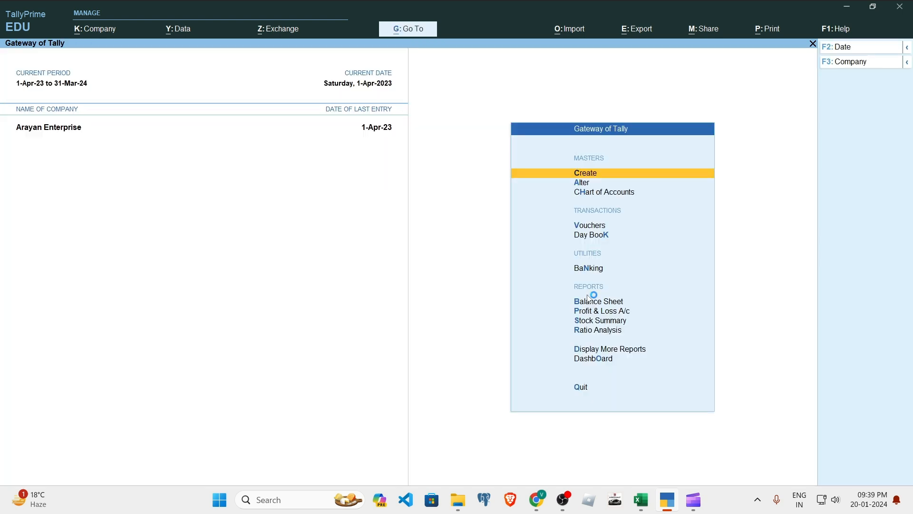
key("d")
key("o")
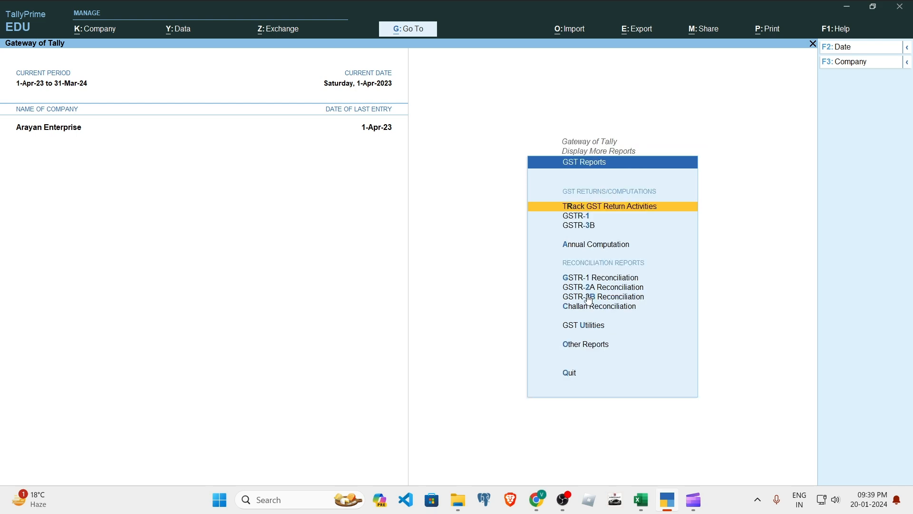
key("Down")
key("Return")
Step: Look through the GSTR-1 return sections and open the summary for B2C (Small) Invoices - 7
key("Down")
key("Down")
key("Down")
key("Down")
key("Down")
key("Down")
key("Down")
key("Down")
key("Down")
key("Down")
key("Down")
key("Down")
key("Down")
key("Down")
key("Down")
key("Down")
key("Down")
key("Up")
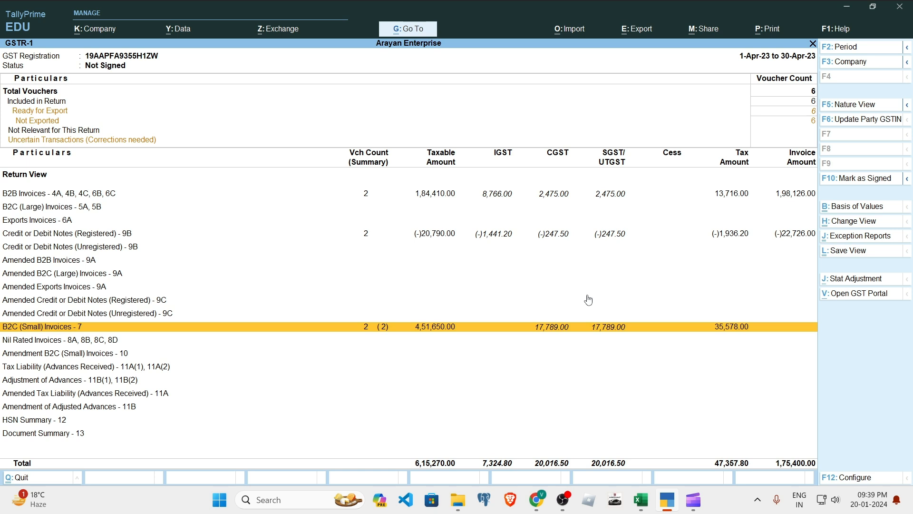
key("Return")
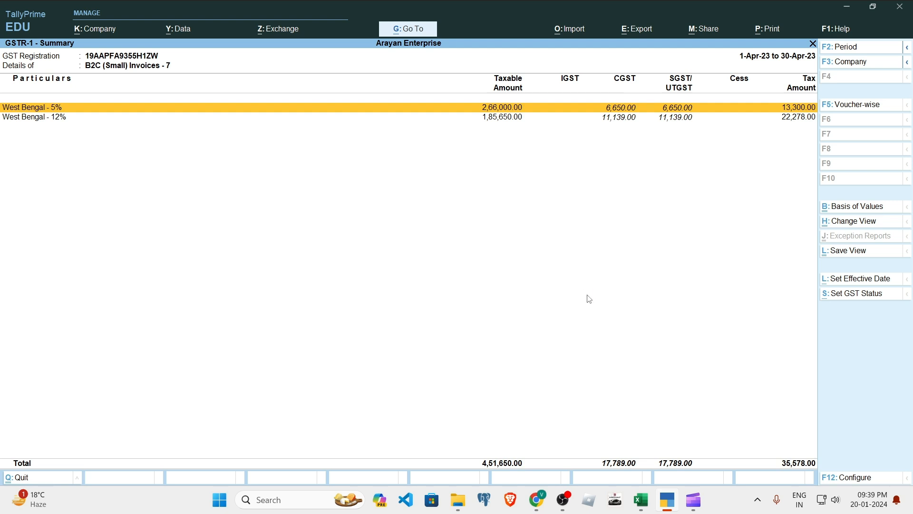
Step: Inspect the details behind the West Bengal 5% and 12% lines, then go back to the main GSTR-1 report
key("Return")
key("Escape")
key("Down")
key("Return")
key("Escape")
key("Down")
key("Return")
key("Escape")
key("Escape")
key("Up")
key("Down")
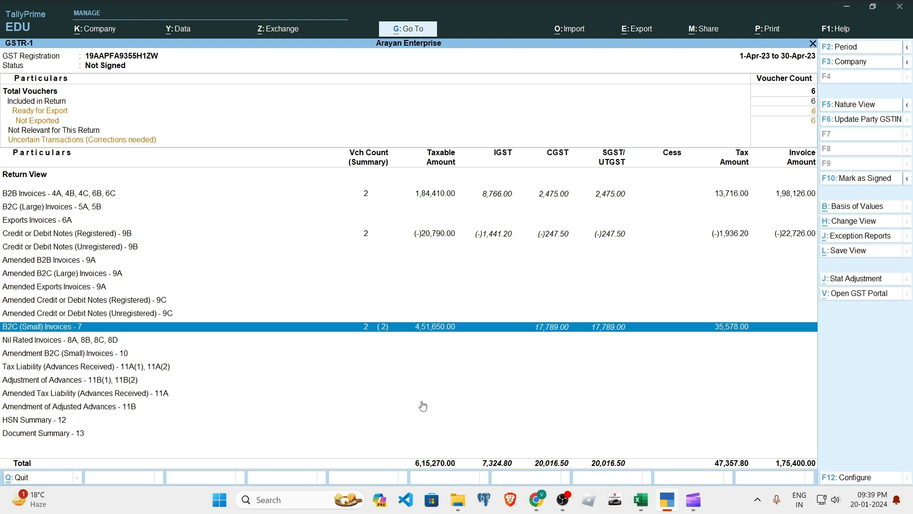
Step: Compare the B2C (Small) Invoices row with B2C (Large) Invoices - 5A, 5B and check the invoice in Excel
key("Up")
key("Down")
key("space")
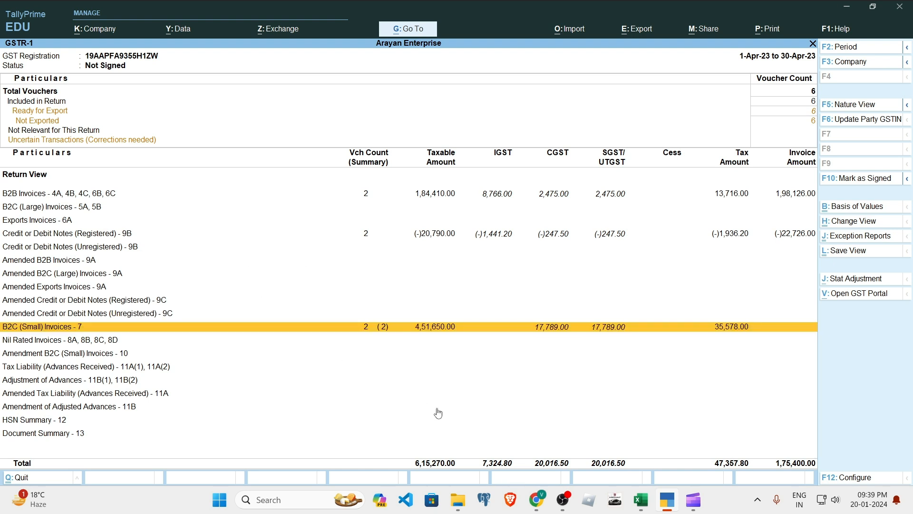
key("Up")
key("Up")
key("Up")
key("Up")
key("Up")
key("Up")
key("Up")
key("Up")
key("Up")
key("Down")
key("Up")
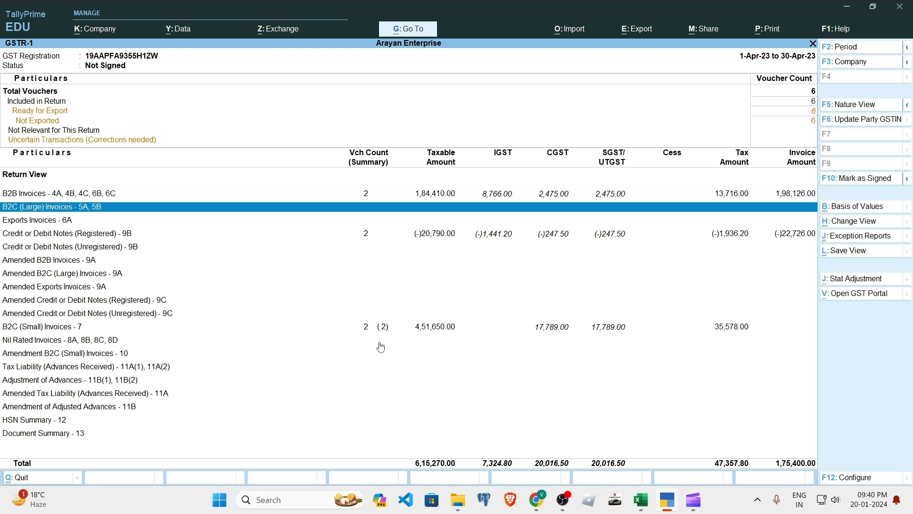
key("alt+Tab")
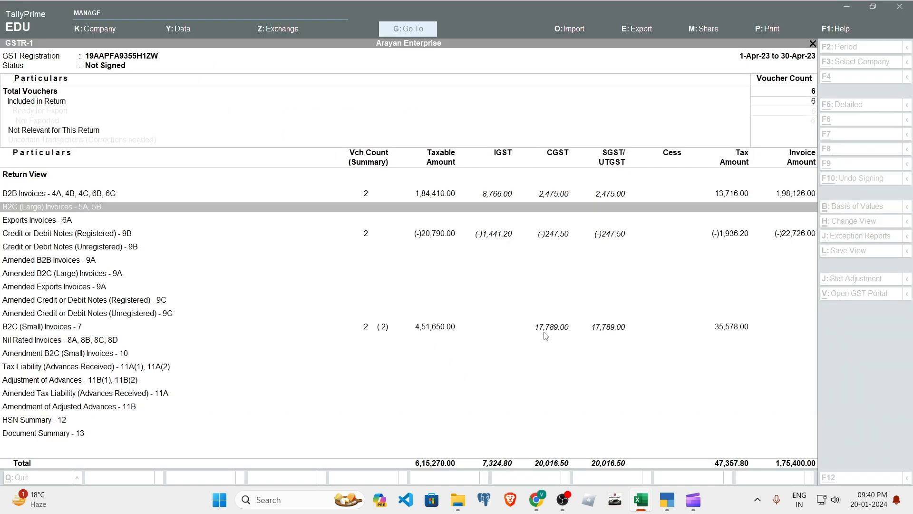
key("alt+Tab")
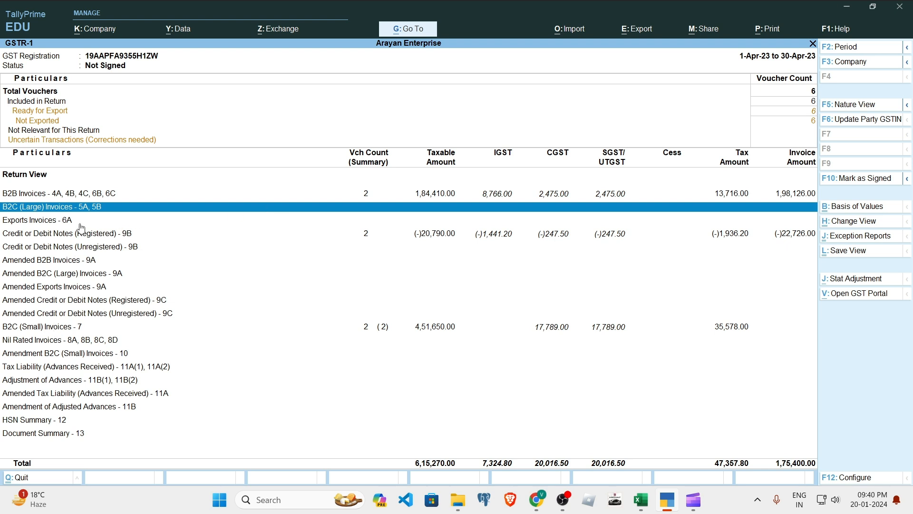
Step: Review the B2C (Small) Invoices - 7 summary again for the West Bengal 5% and 12% lines, then return to GSTR-1
key("Down")
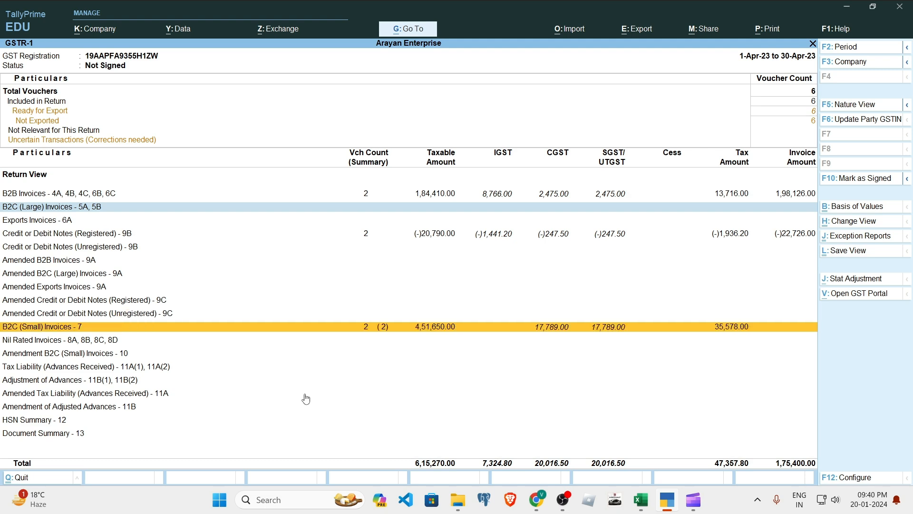
key("Return")
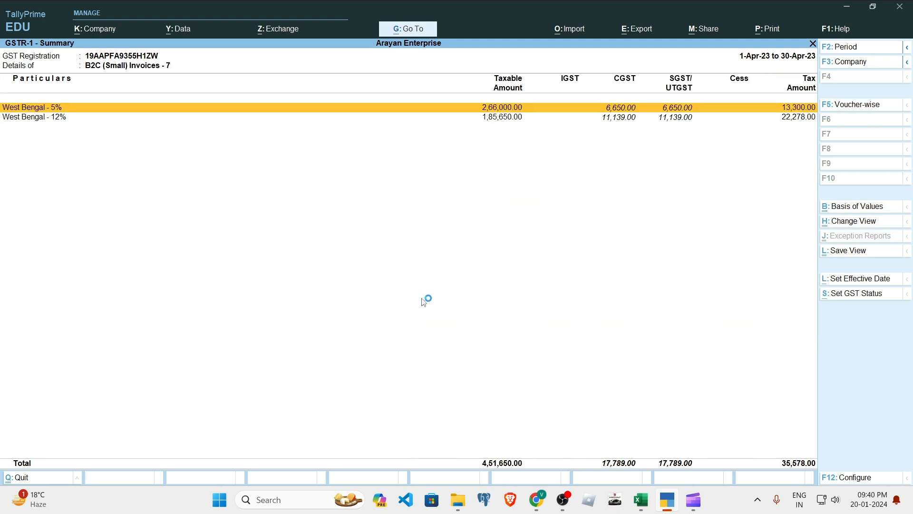
key("Escape")
key("Escape")
key("Return")
key("Down")
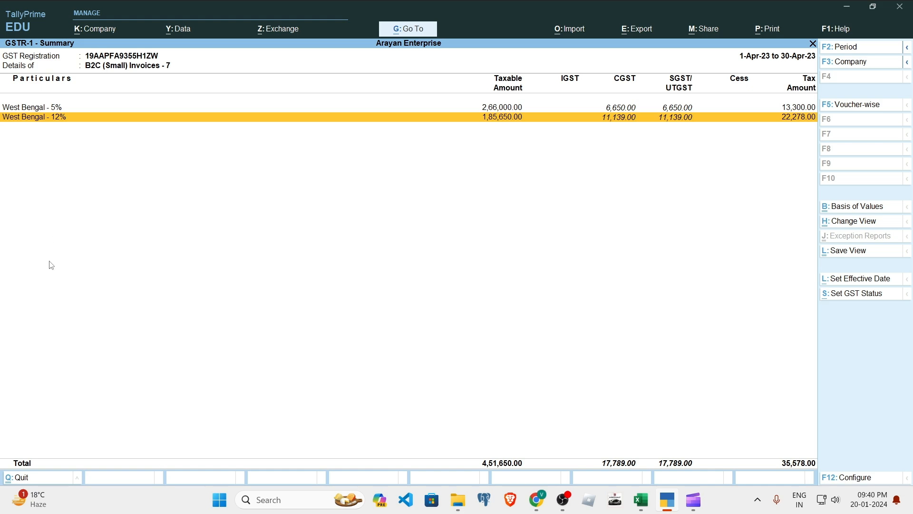
key("Escape")
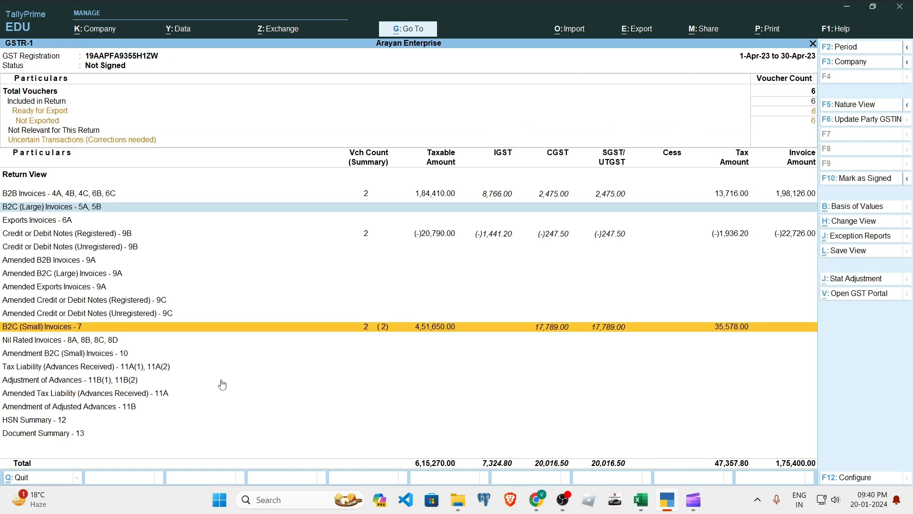
key("Return")
key("Down")
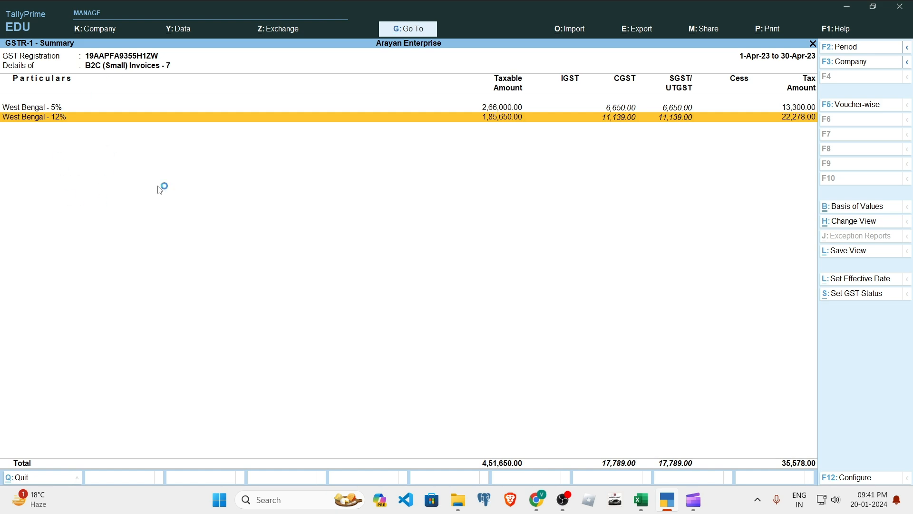
key("Escape")
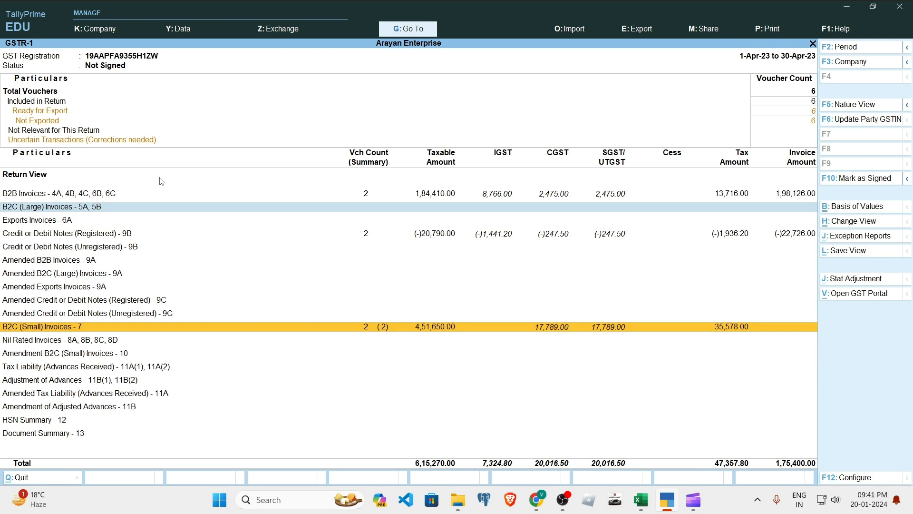
Step: Show the B2C(CN)-Intra credit note sheet in the Excel workbook, then switch back to TallyPrime
key("alt+Tab")
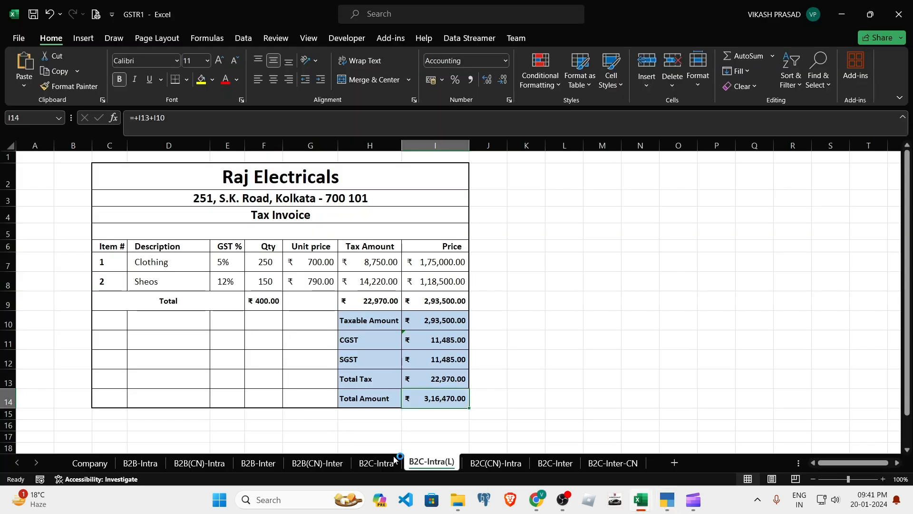
left_click(493, 464)
key("alt+Tab")
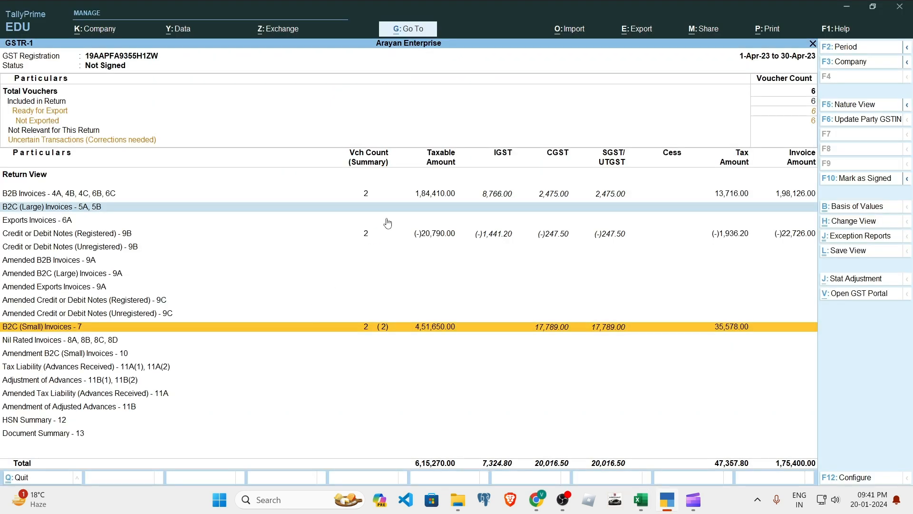
Step: Examine the B2C (Large) Invoices - 5A, 5B row in the GSTR-1 report
key("Up")
key("Up")
key("Up")
key("Up")
key("Up")
key("Up")
key("Up")
key("Up")
key("Up")
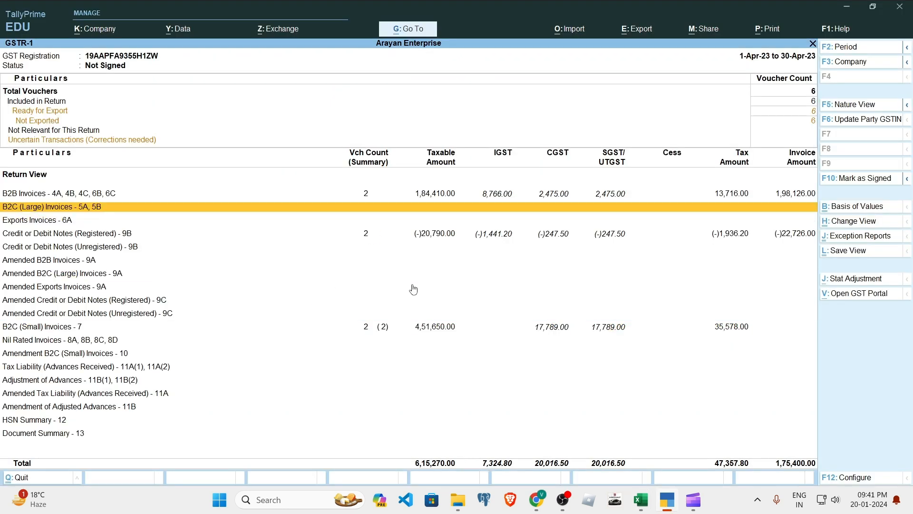
Step: Start a new voucher and change its type to Credit Note
key("alt+g")
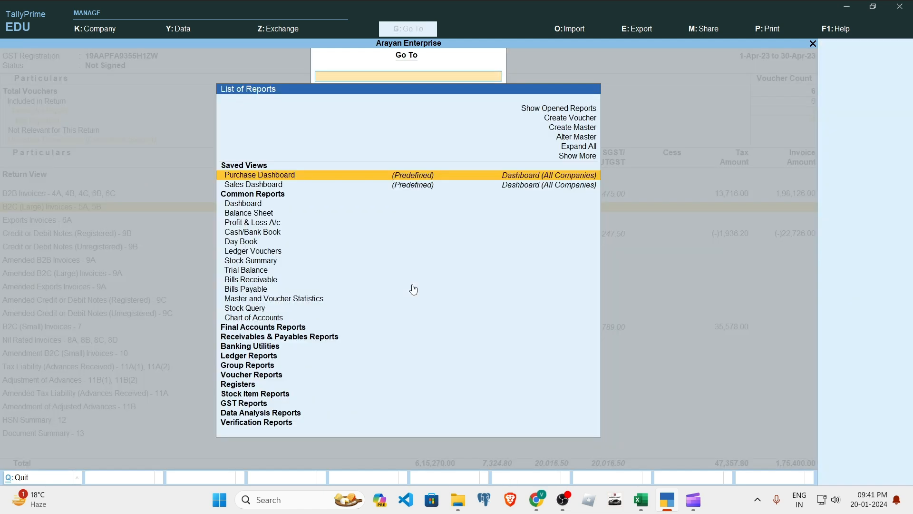
key("Up")
key("Up")
key("Up")
key("Up")
key("Up")
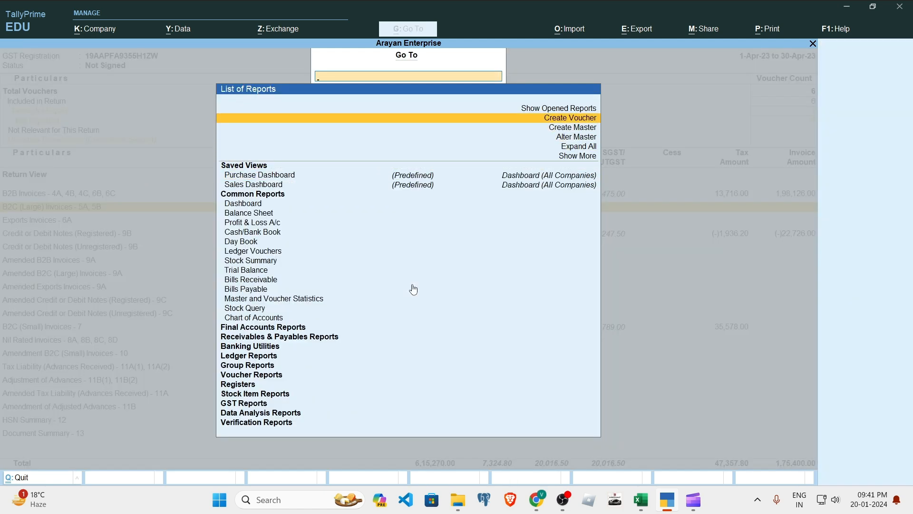
key("Return")
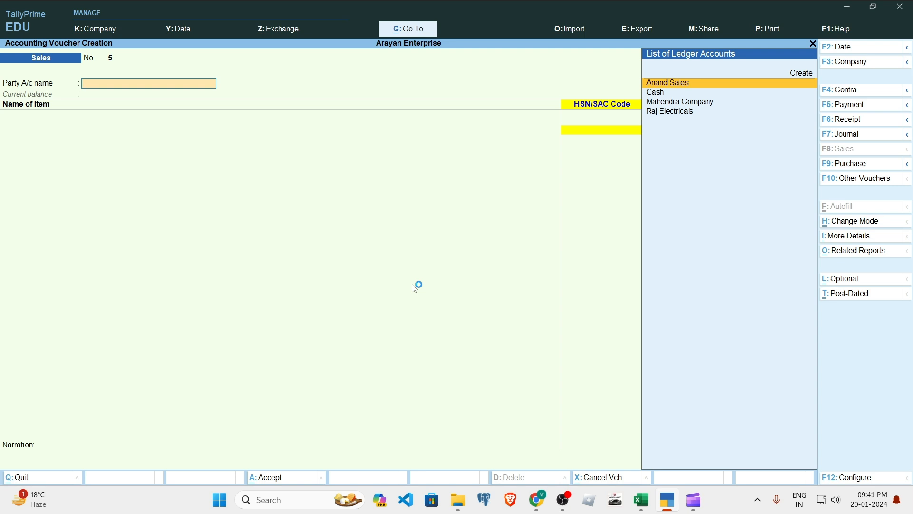
key("Down")
key("Down")
key("Down")
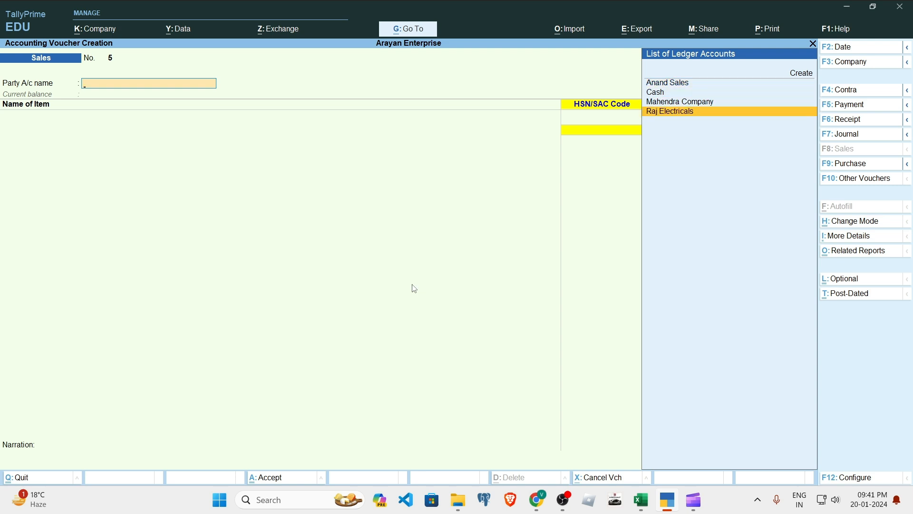
key("ctrl+F8")
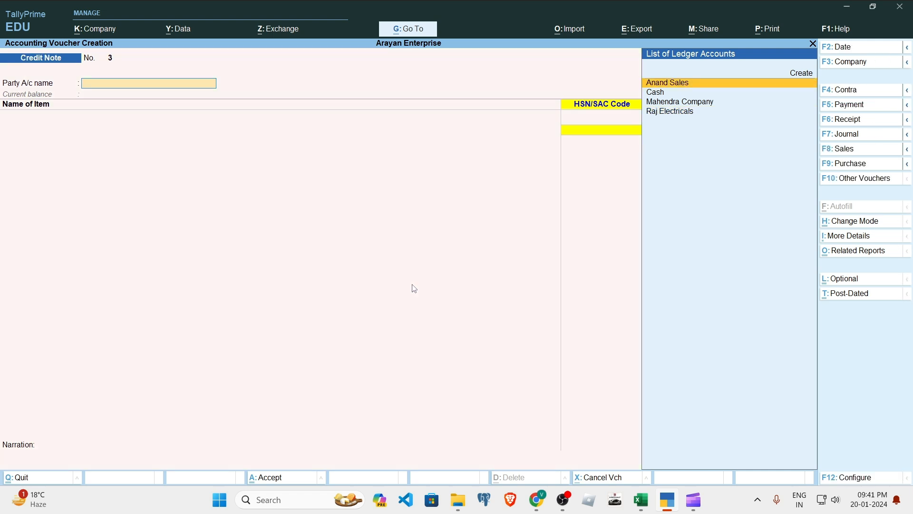
Step: Choose Raj Electricals as the credit note's party and leave the optional receipt fields blank
key("Down")
key("Down")
key("Down")
key("Return")
key("Return")
key("Return")
key("Return")
key("Return")
key("Return")
key("Return")
key("Return")
key("Return")
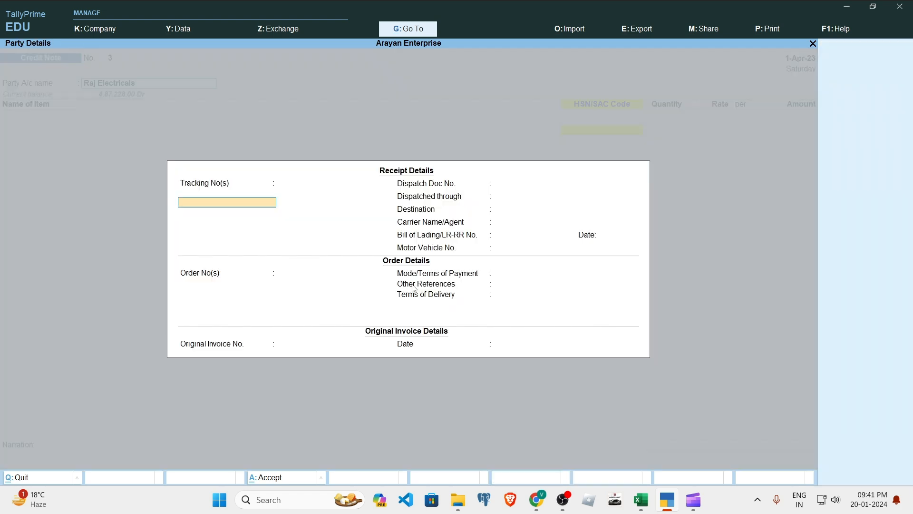
Step: Check the credit note in the Excel workbook and enter 3 as the original invoice number
key("Return")
key("Return")
key("Return")
key("Return")
key("alt+Tab")
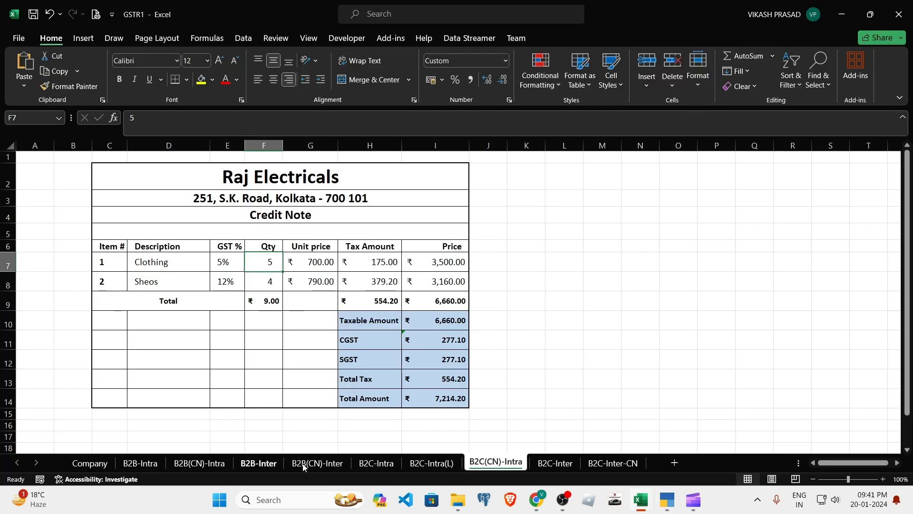
key("alt+Tab")
type("3")
key("Return")
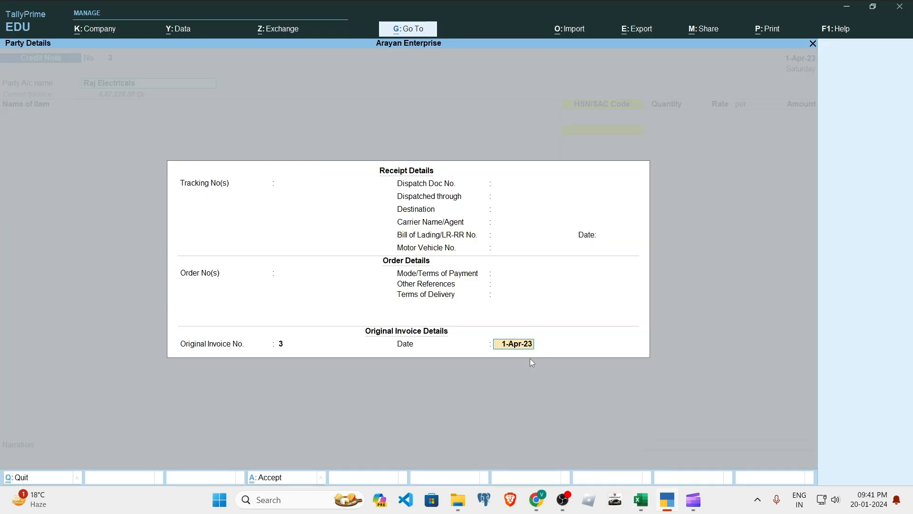
Step: Keep 1-Apr-23 as the original invoice date and accept Raj Electricals' party details for the credit note
key("alt+Tab")
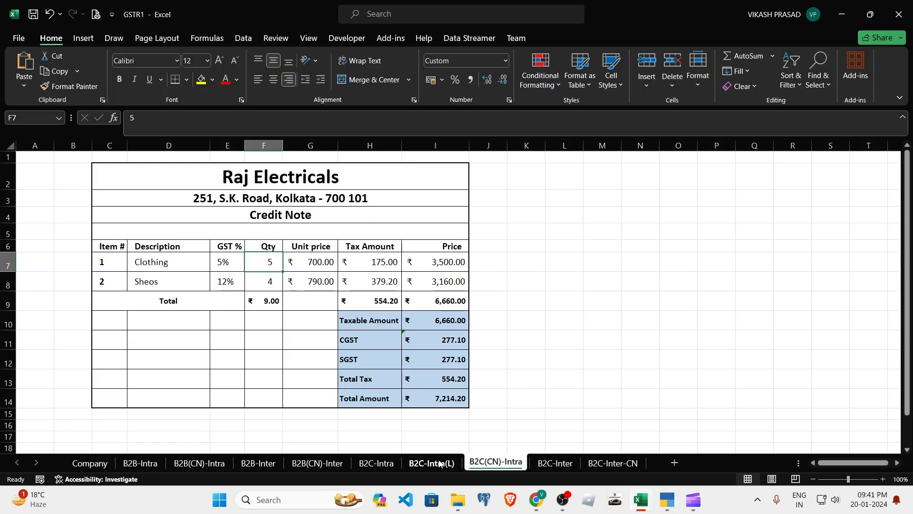
key("alt+Tab")
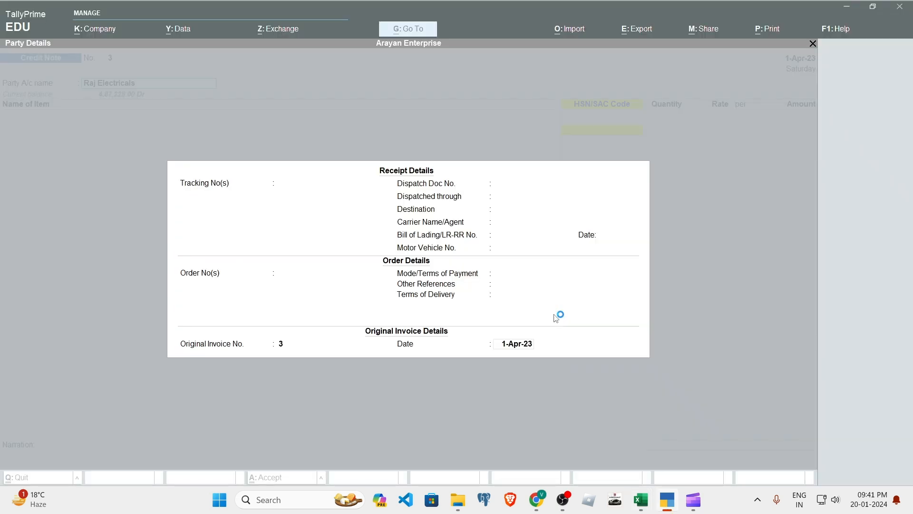
key("Return")
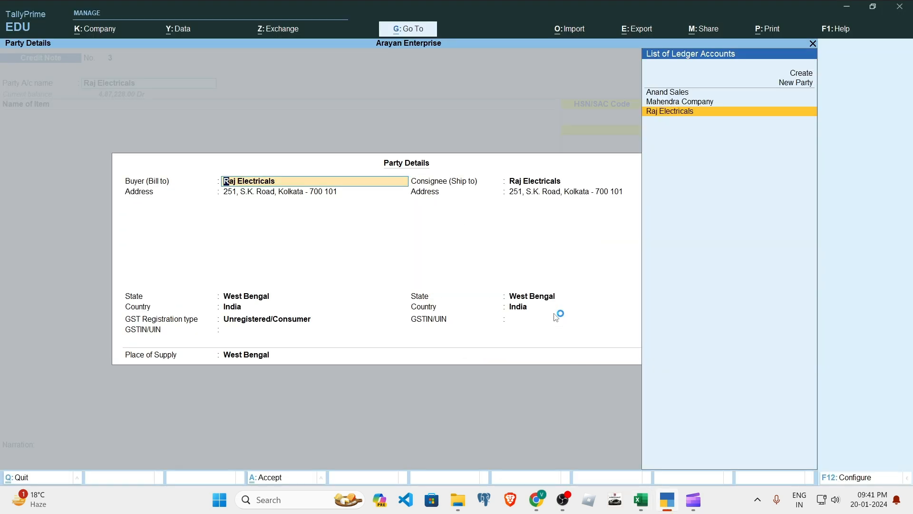
key("Return")
key("Return")
key("ctrl+a")
Step: Add 5 Pcs of Clothing at 700.00 to the credit note, matching the Excel sheet, and allocate it to Sales @ 5%
key("alt+Tab")
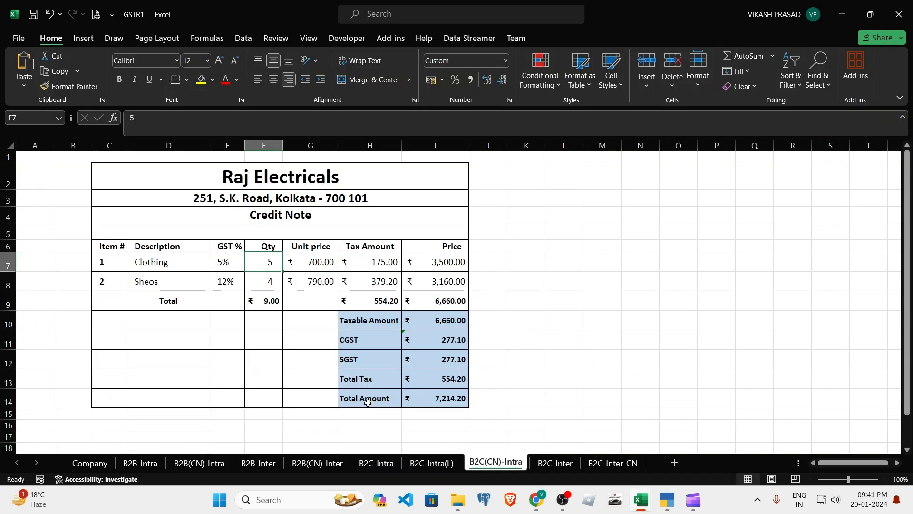
key("alt+Tab")
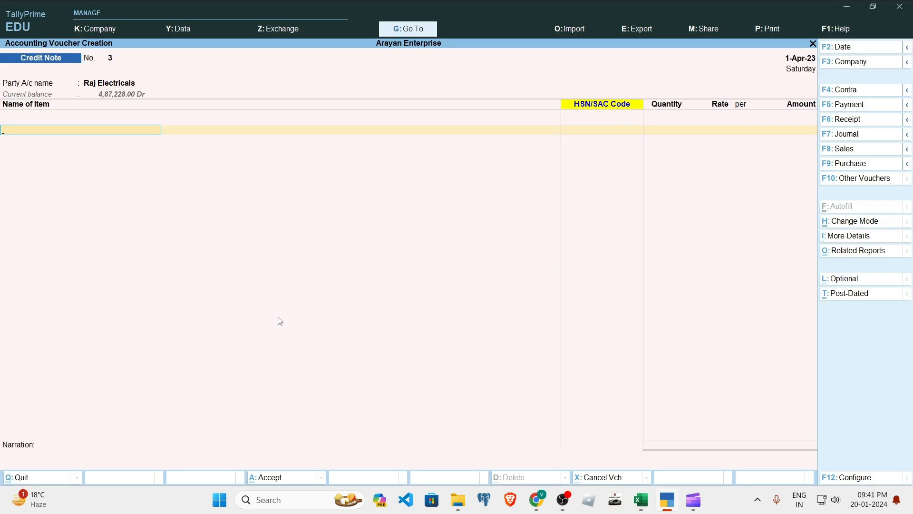
type("c")
key("Return")
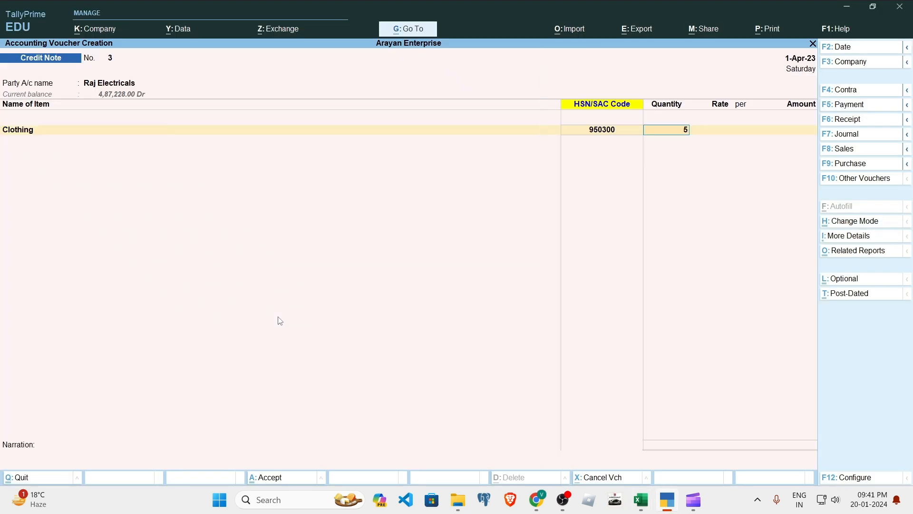
key("Return")
key("Return")
key("alt+Tab")
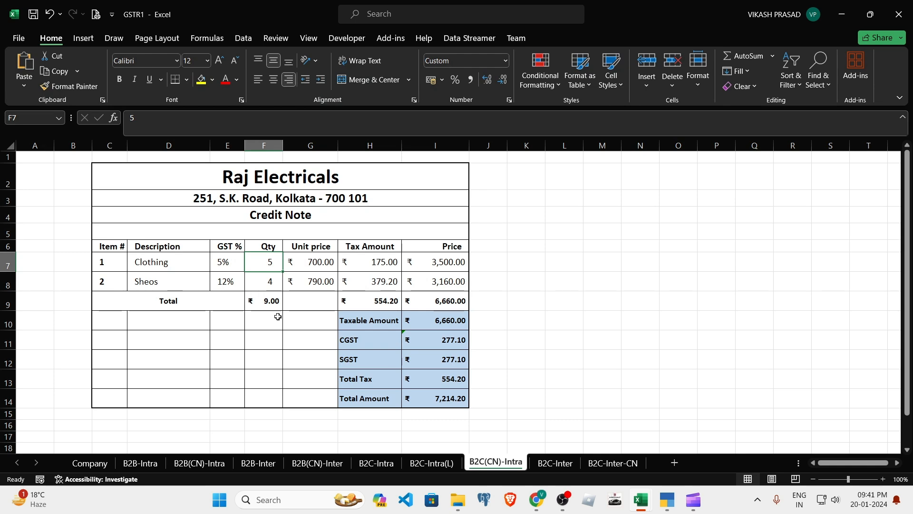
key("alt+Tab")
key("Return")
key("Return")
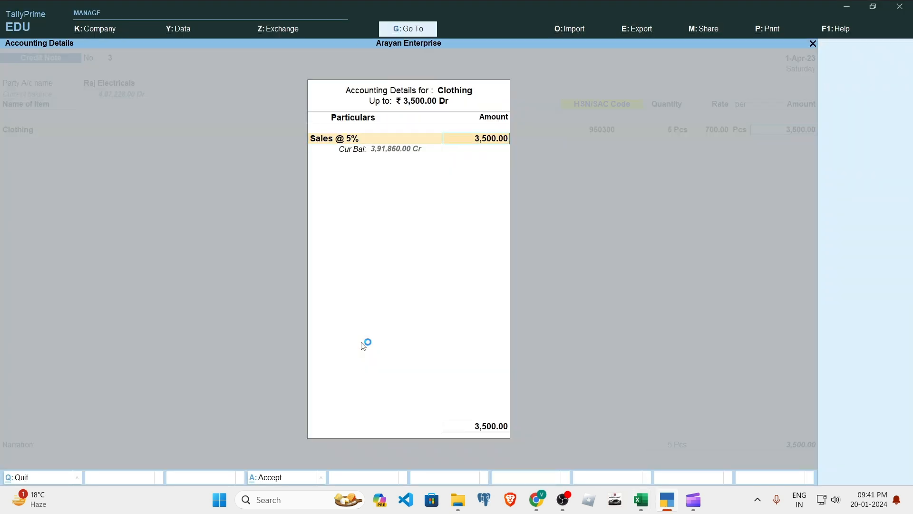
key("Return")
Step: Add 4 Pcs of Sheos at 790.00 to the credit note, matching the Excel sheet, and allocate it to Sales @ 12%
type("Sh")
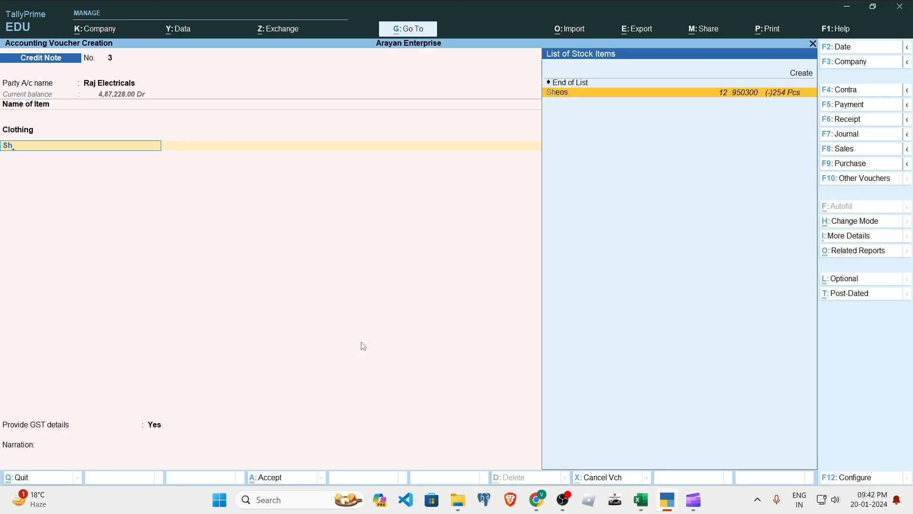
key("Return")
key("alt+Tab")
key("alt+Tab")
type("4")
key("Return")
key("Return")
key("Return")
key("Return")
key("Return")
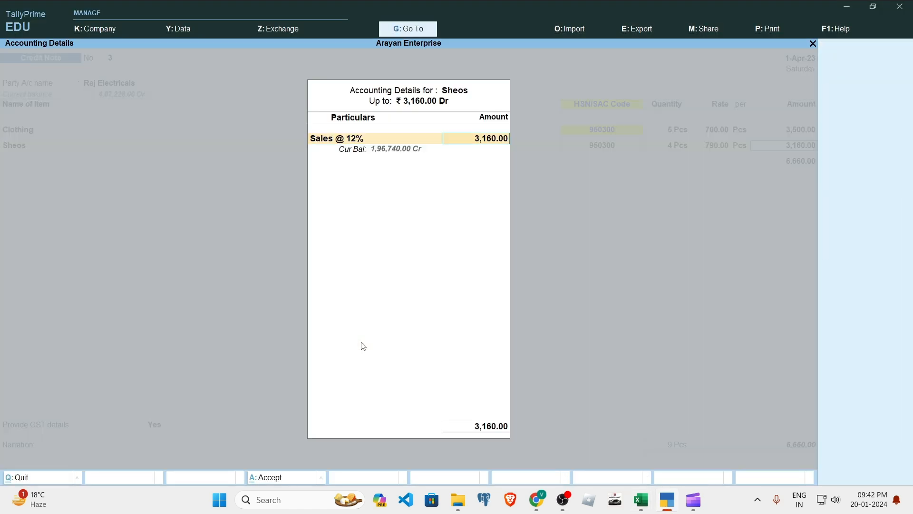
key("Return")
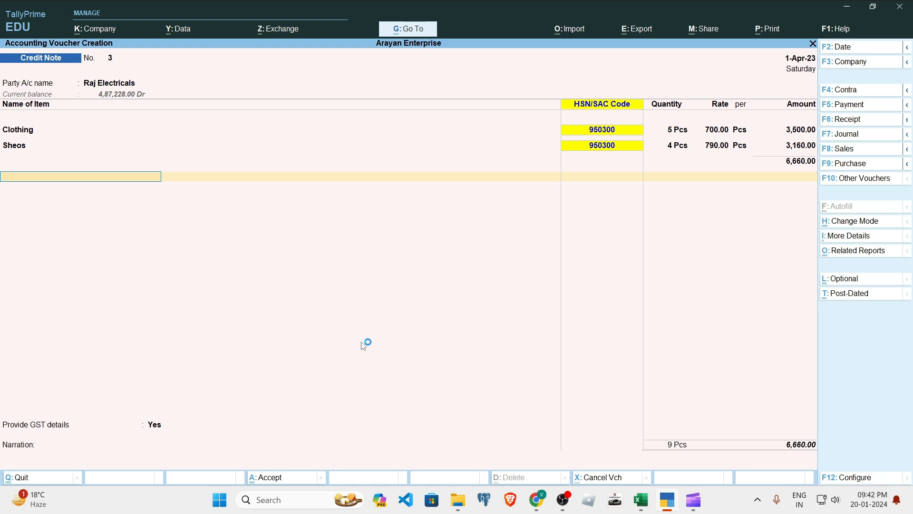
Step: Add the Output CGST @ 2.5% and Output SGST @ 2.5% ledgers below the credit note's items
type("Cgst")
key("Return")
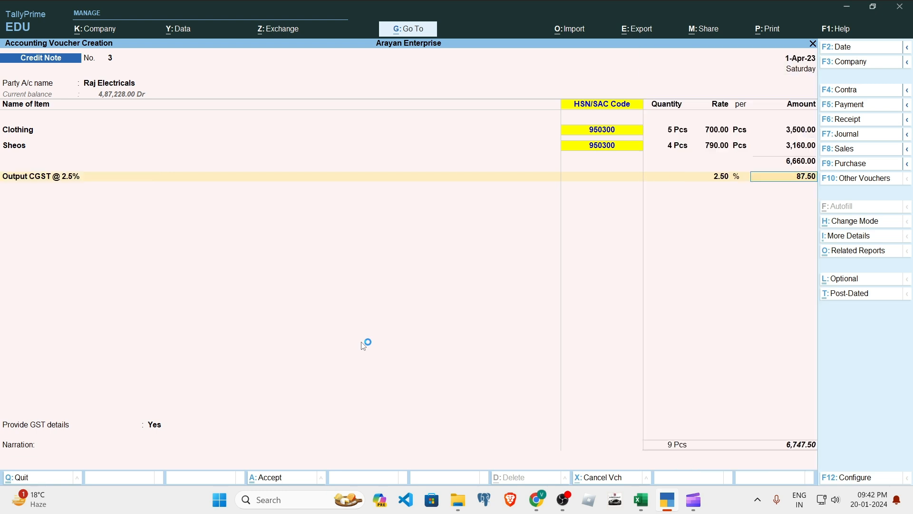
key("Return")
type("Sgst")
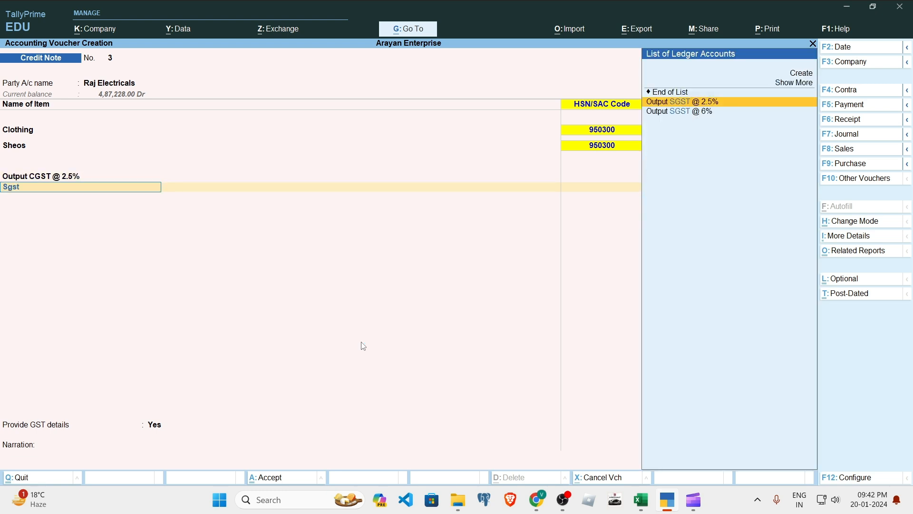
key("Return")
key("Return")
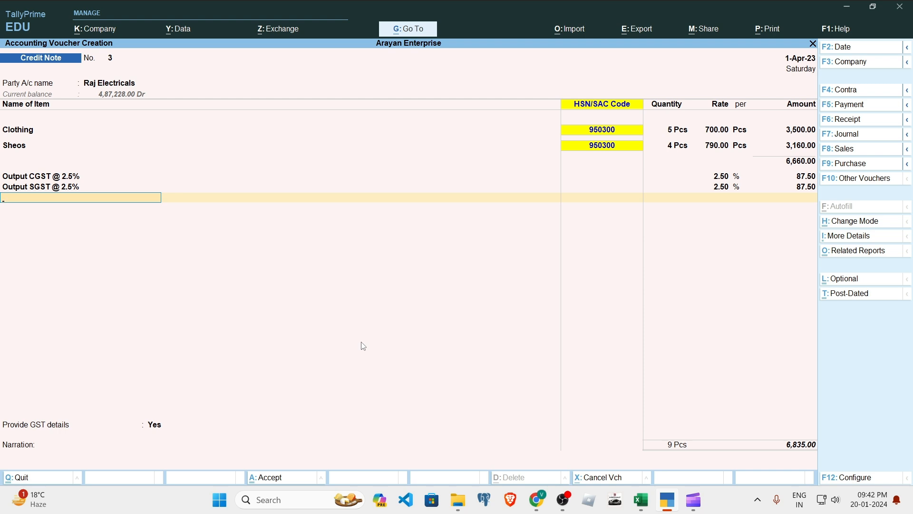
Step: Add the Output CGST @ 6% and Output SGST @ 6% ledgers to the credit note
type("Cgst")
key("Down")
key("Return")
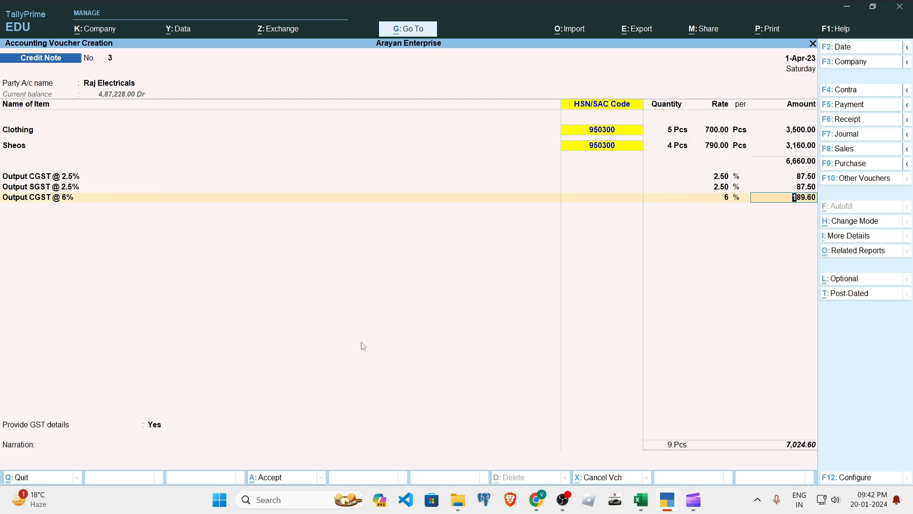
key("Return")
type("Sgst")
key("Down")
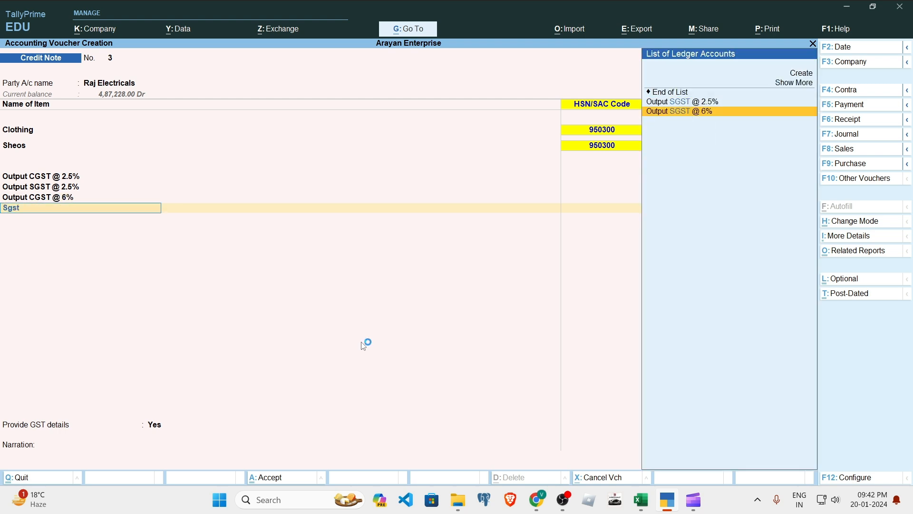
key("Return")
key("Return")
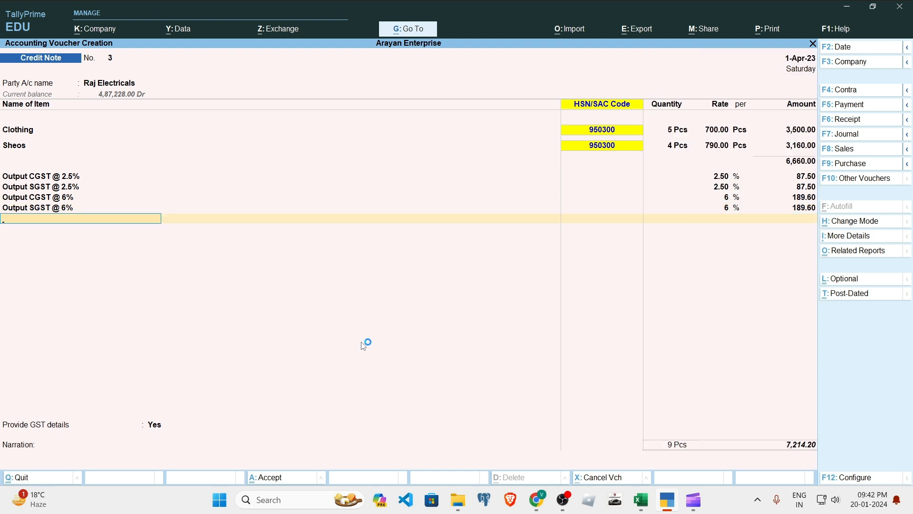
Step: Add the Round Off ledger to the credit note and finish the ledger list
type("Round Off")
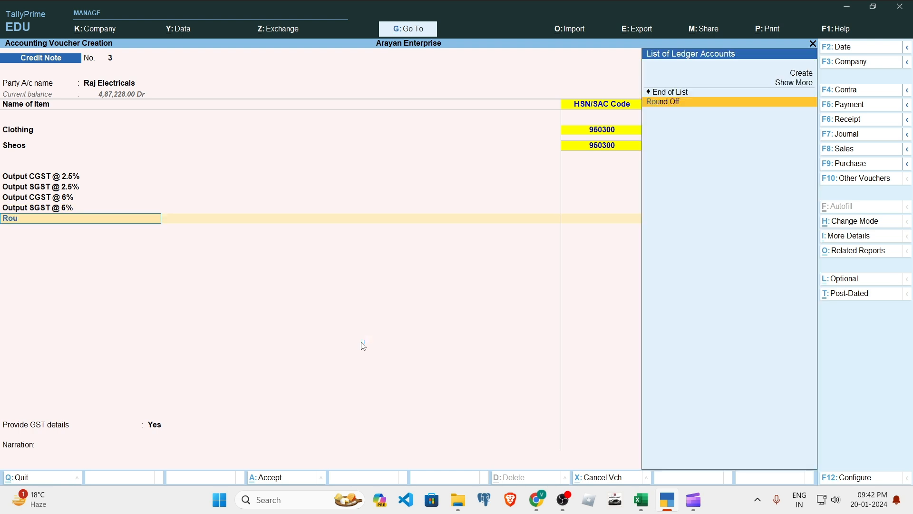
key("Return")
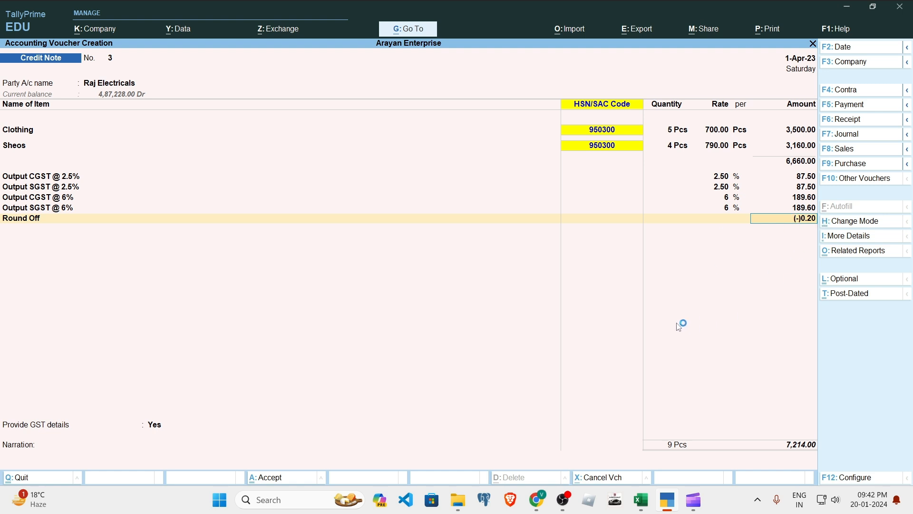
key("Return")
key("Return")
Step: Complete the credit note's reason-for-issuing details, leave the narration empty, and save the voucher
key("Return")
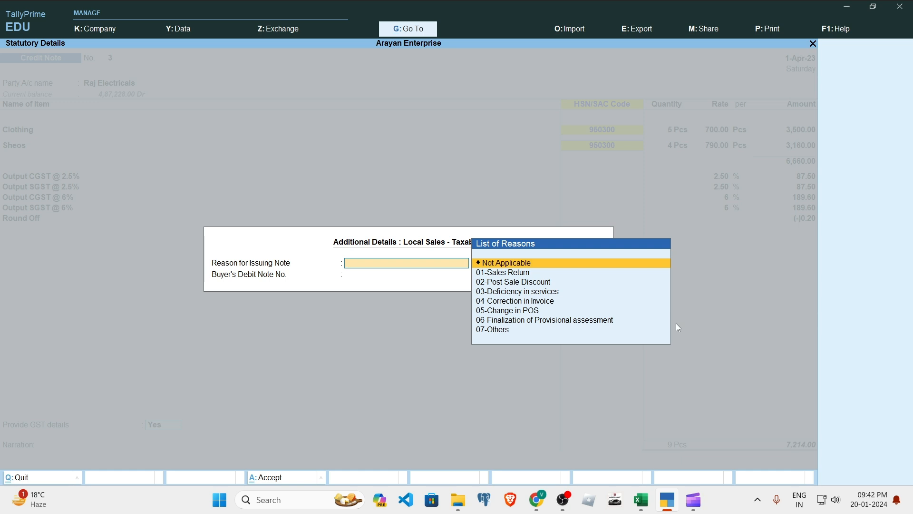
key("Down")
key("Up")
key("Return")
key("Return")
key("Return")
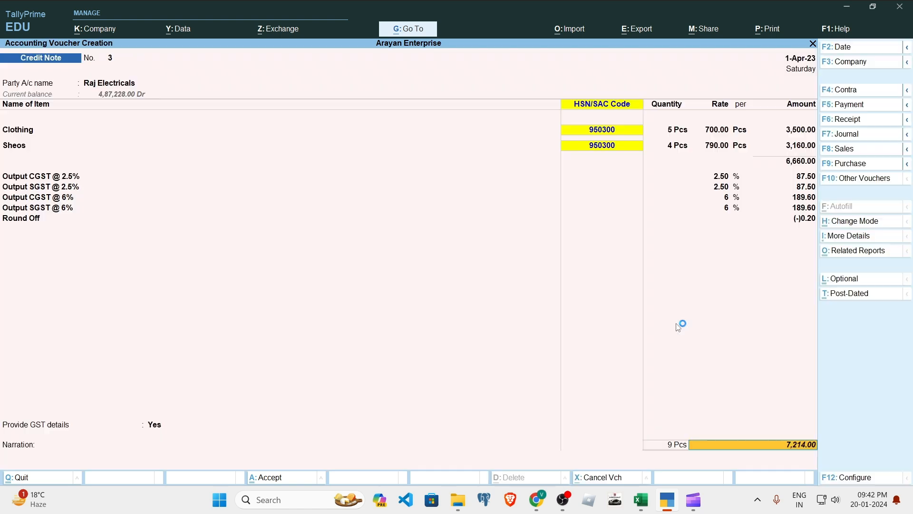
key("Return")
key("Return")
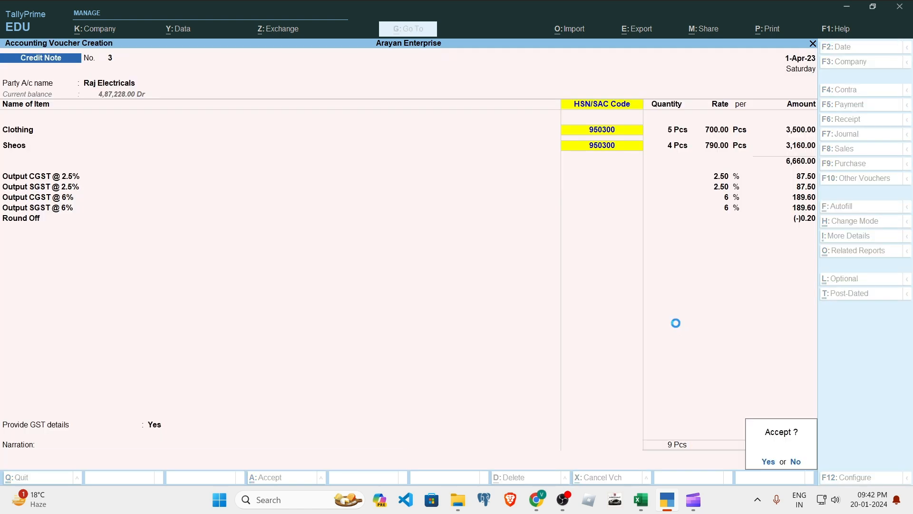
key("Return")
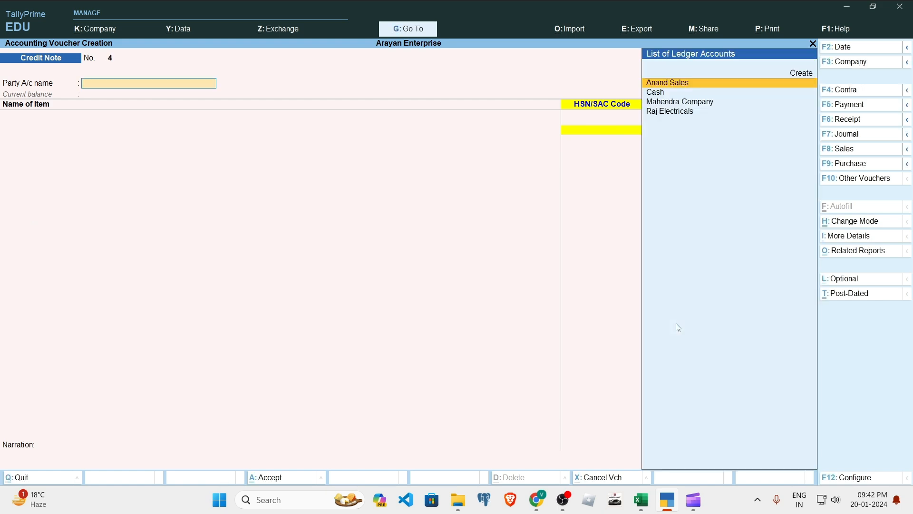
Step: Leave voucher creation, open the GSTR-1 report, and check its voucher statistics by type
key("Escape")
key("Return")
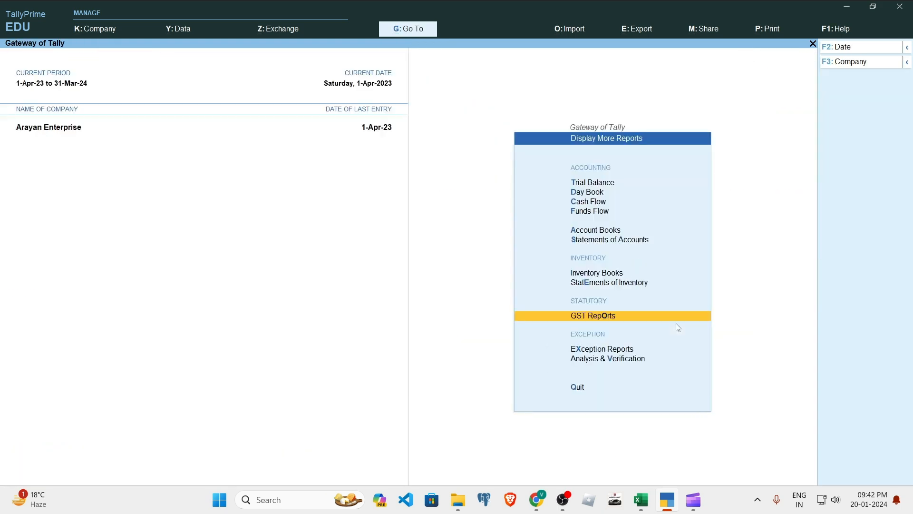
key("Escape")
key("Escape")
key("n")
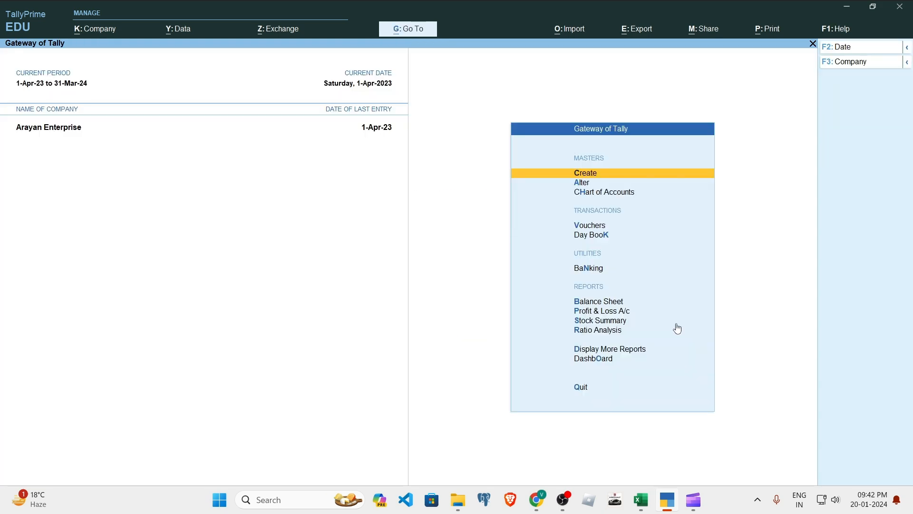
key("d")
key("g")
key("1")
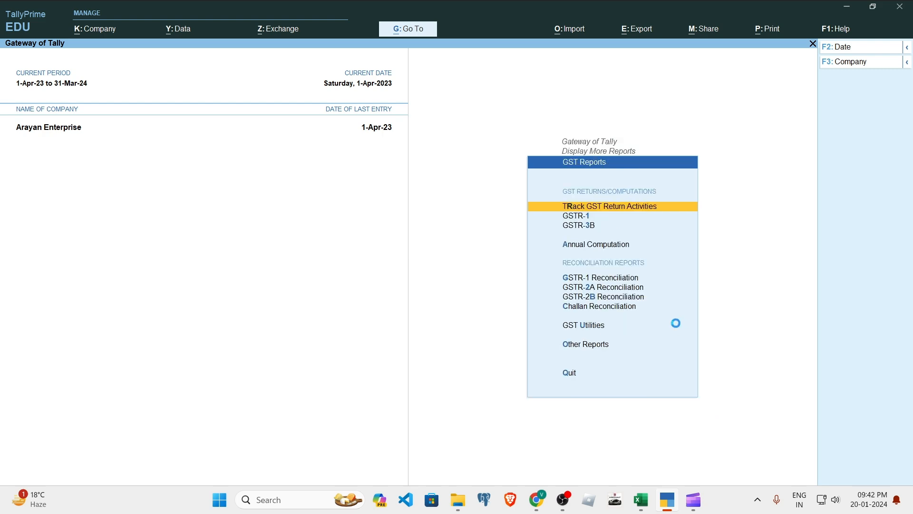
key("Return")
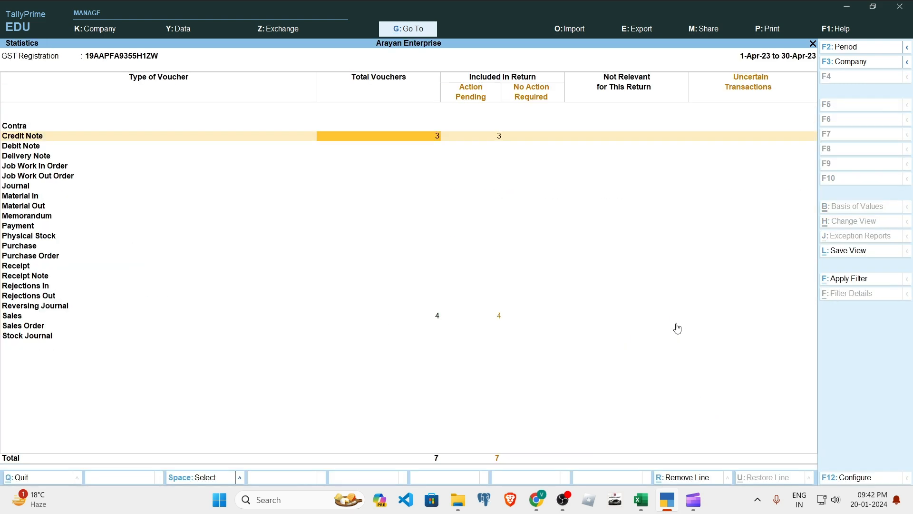
key("Escape")
Step: Examine the B2C (Small) Invoices - 7 row and the registered and unregistered Credit or Debit Notes - 9B rows in GSTR-1
key("Down")
key("Down")
key("Down")
key("Down")
key("Down")
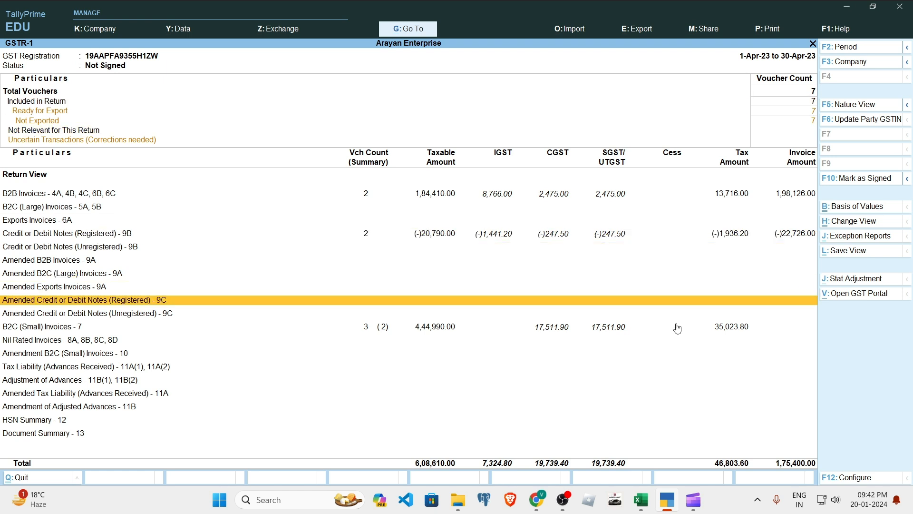
key("Up")
key("Up")
key("Up")
key("Up")
key("Up")
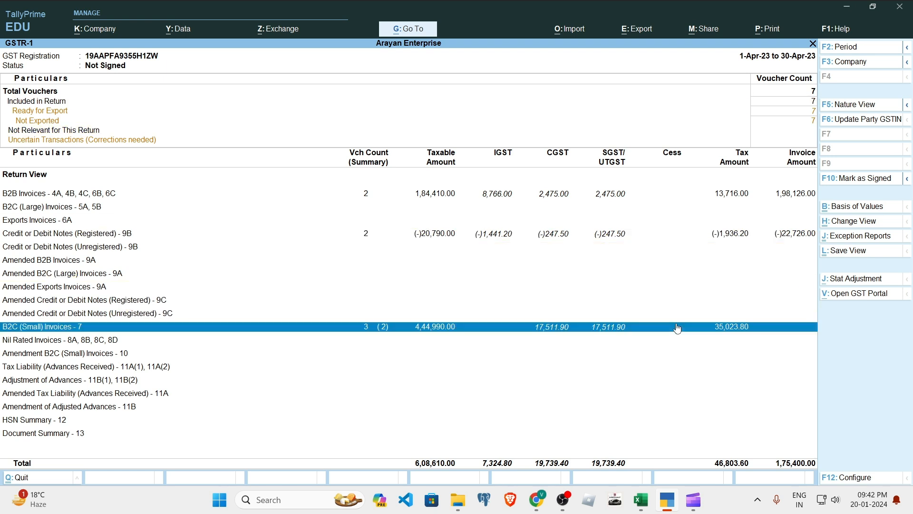
key("Down")
key("Down")
key("Down")
key("Down")
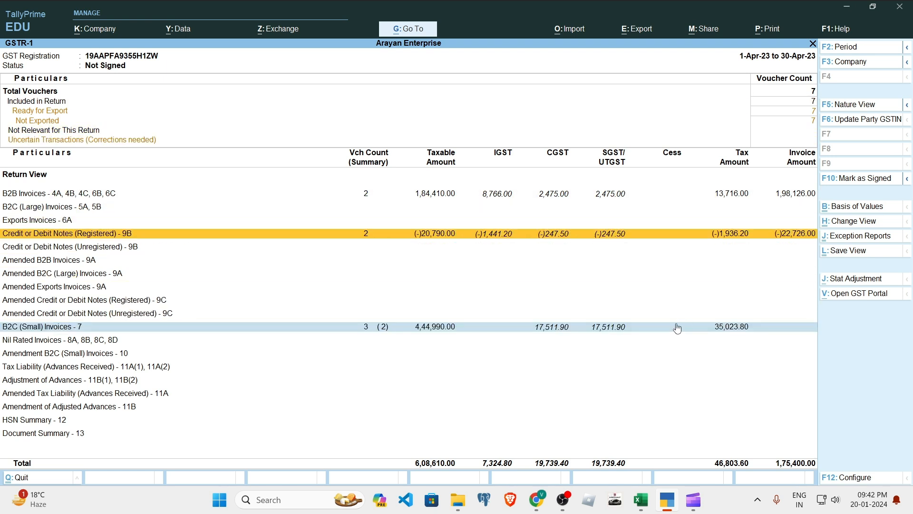
key("Return")
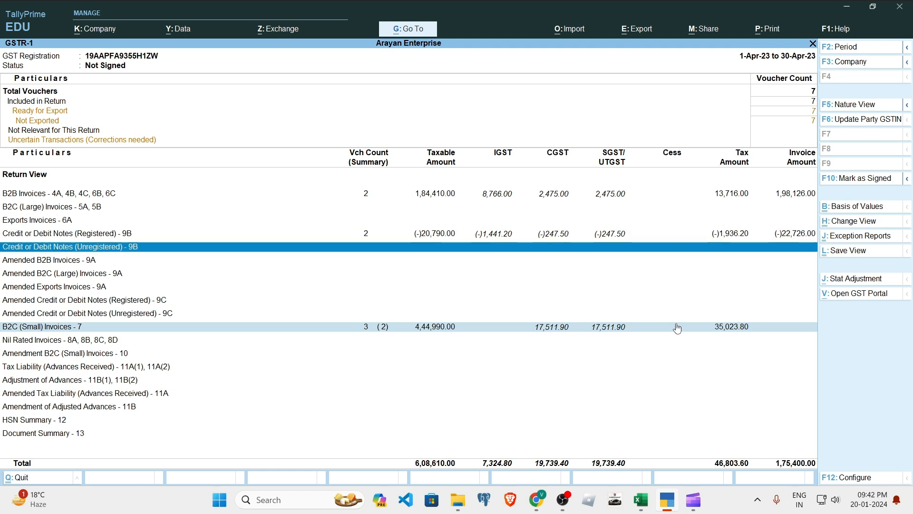
Step: Open the summary of B2C (Small) Invoices - 7 from the GSTR-1 report
key("Down")
key("Down")
key("Down")
key("Down")
key("Down")
key("Down")
key("Up")
key("Down")
key("Return")
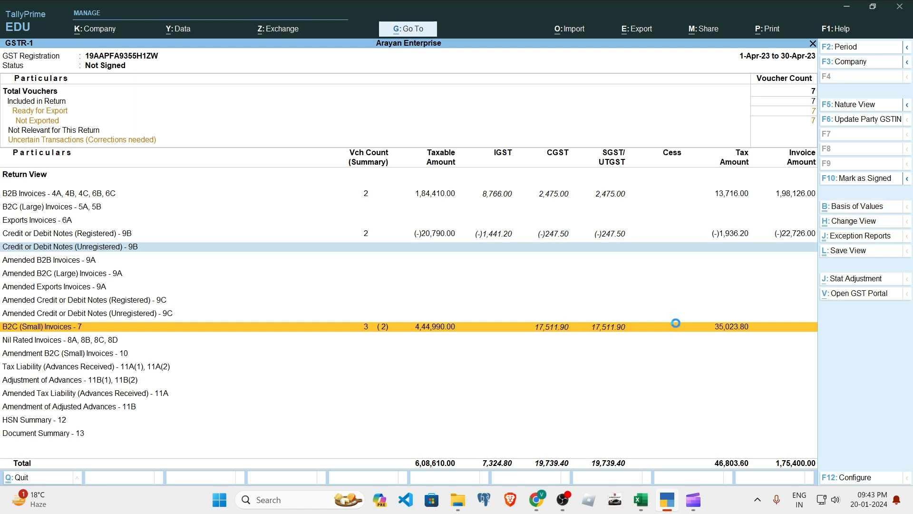
Step: Examine the individual vouchers behind the West Bengal - 5% line of the B2C (Small) summary
key("Up")
key("Return")
key("space")
key("space")
key("space")
key("space")
key("Down")
key("space")
key("Down")
key("space")
key("space")
key("Up")
key("space")
key("Up")
key("space")
key("space")
key("Escape")
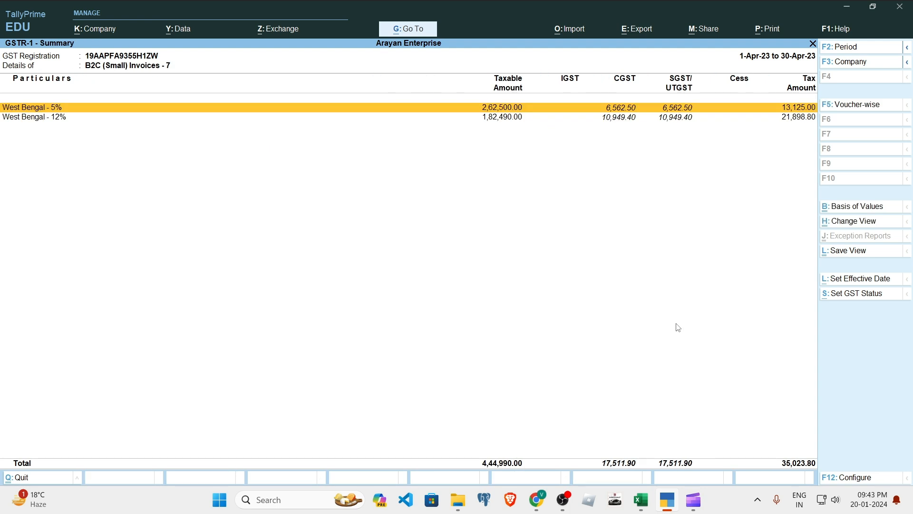
Step: Check the vouchers behind the West Bengal - 12% line and return to the main GSTR-1 report
key("Down")
key("Return")
key("Escape")
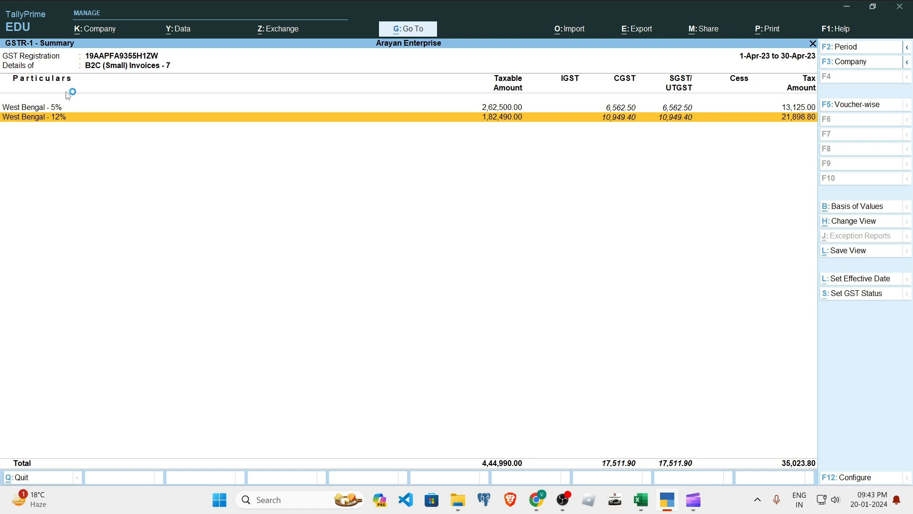
key("Escape")
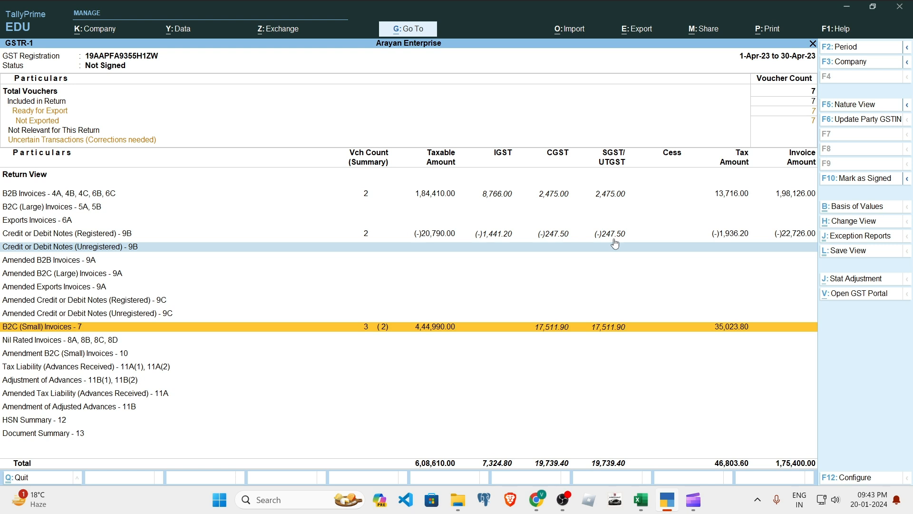
Step: Switch from TallyPrime to the GSTR1 workbook in Excel, at the Raj Electricals credit note sheet
key("alt")
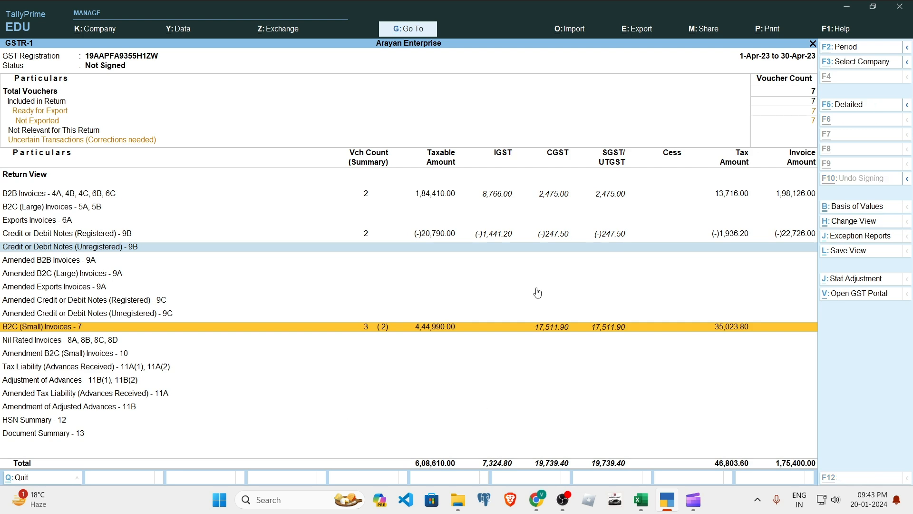
key("alt+Tab")
left_click(667, 500)
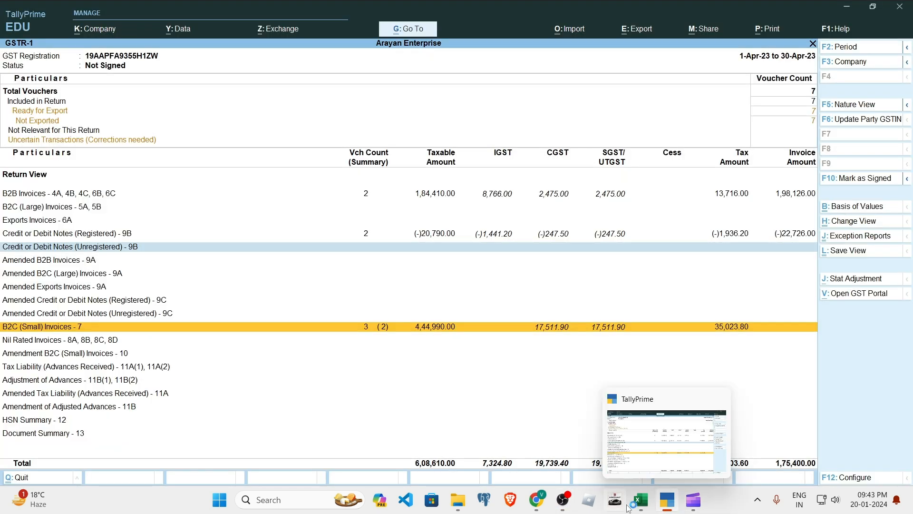
mouse_move(639, 503)
left_click(714, 455)
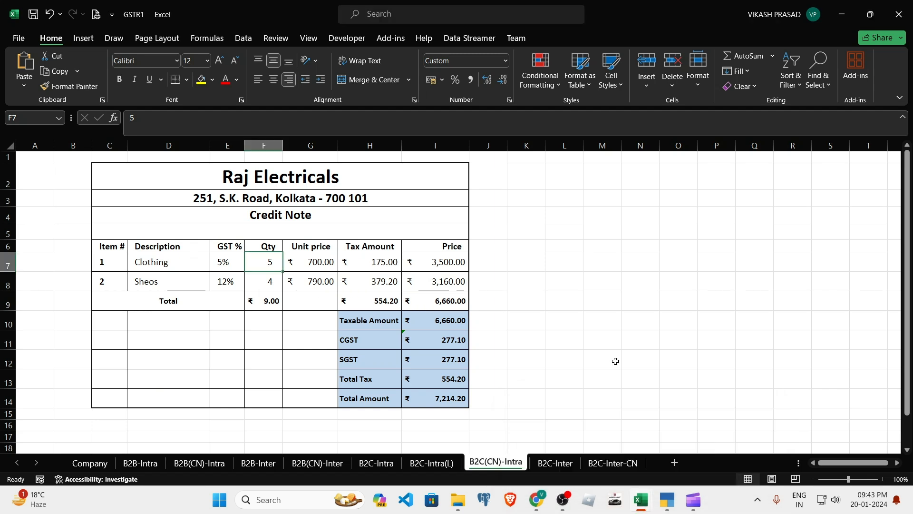
left_click(601, 379)
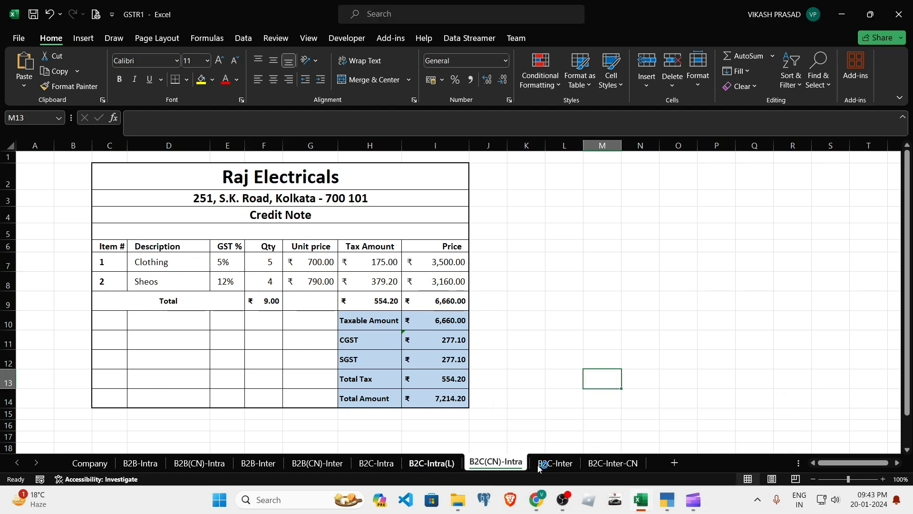
Step: Review the Shree Electronics tax invoice and credit note on the B2C-Inter and B2C-Inter-CN sheets, ending on the B2C-Inter invoice
left_click(540, 468)
left_click(613, 462)
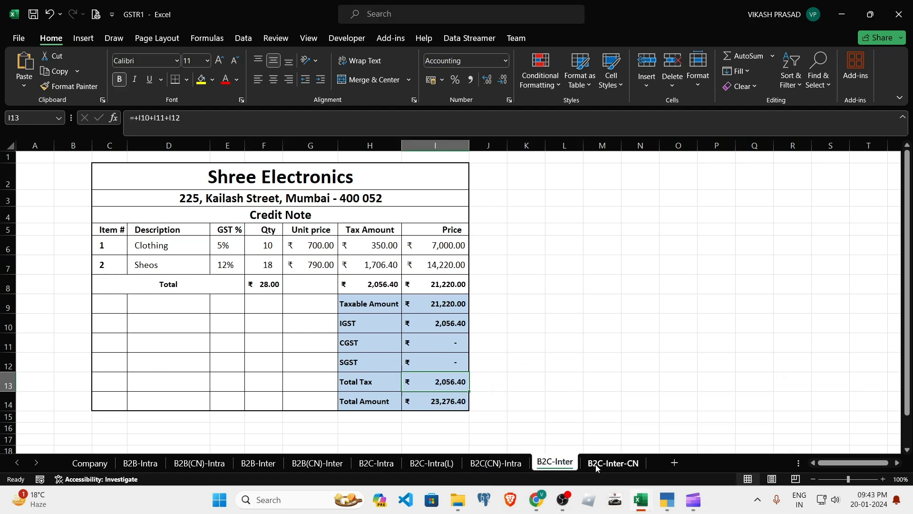
left_click(556, 464)
left_click(612, 468)
left_click(555, 467)
left_click(590, 464)
left_click(568, 465)
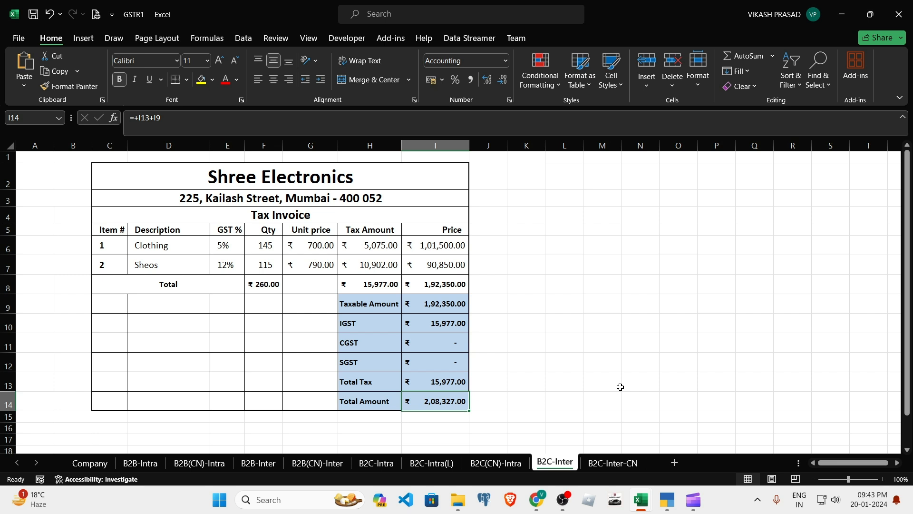
left_click(613, 463)
left_click(555, 462)
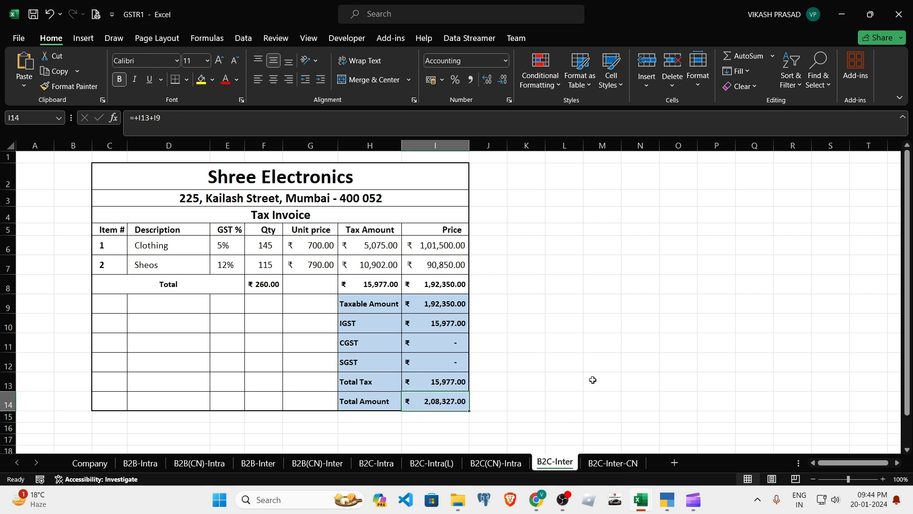